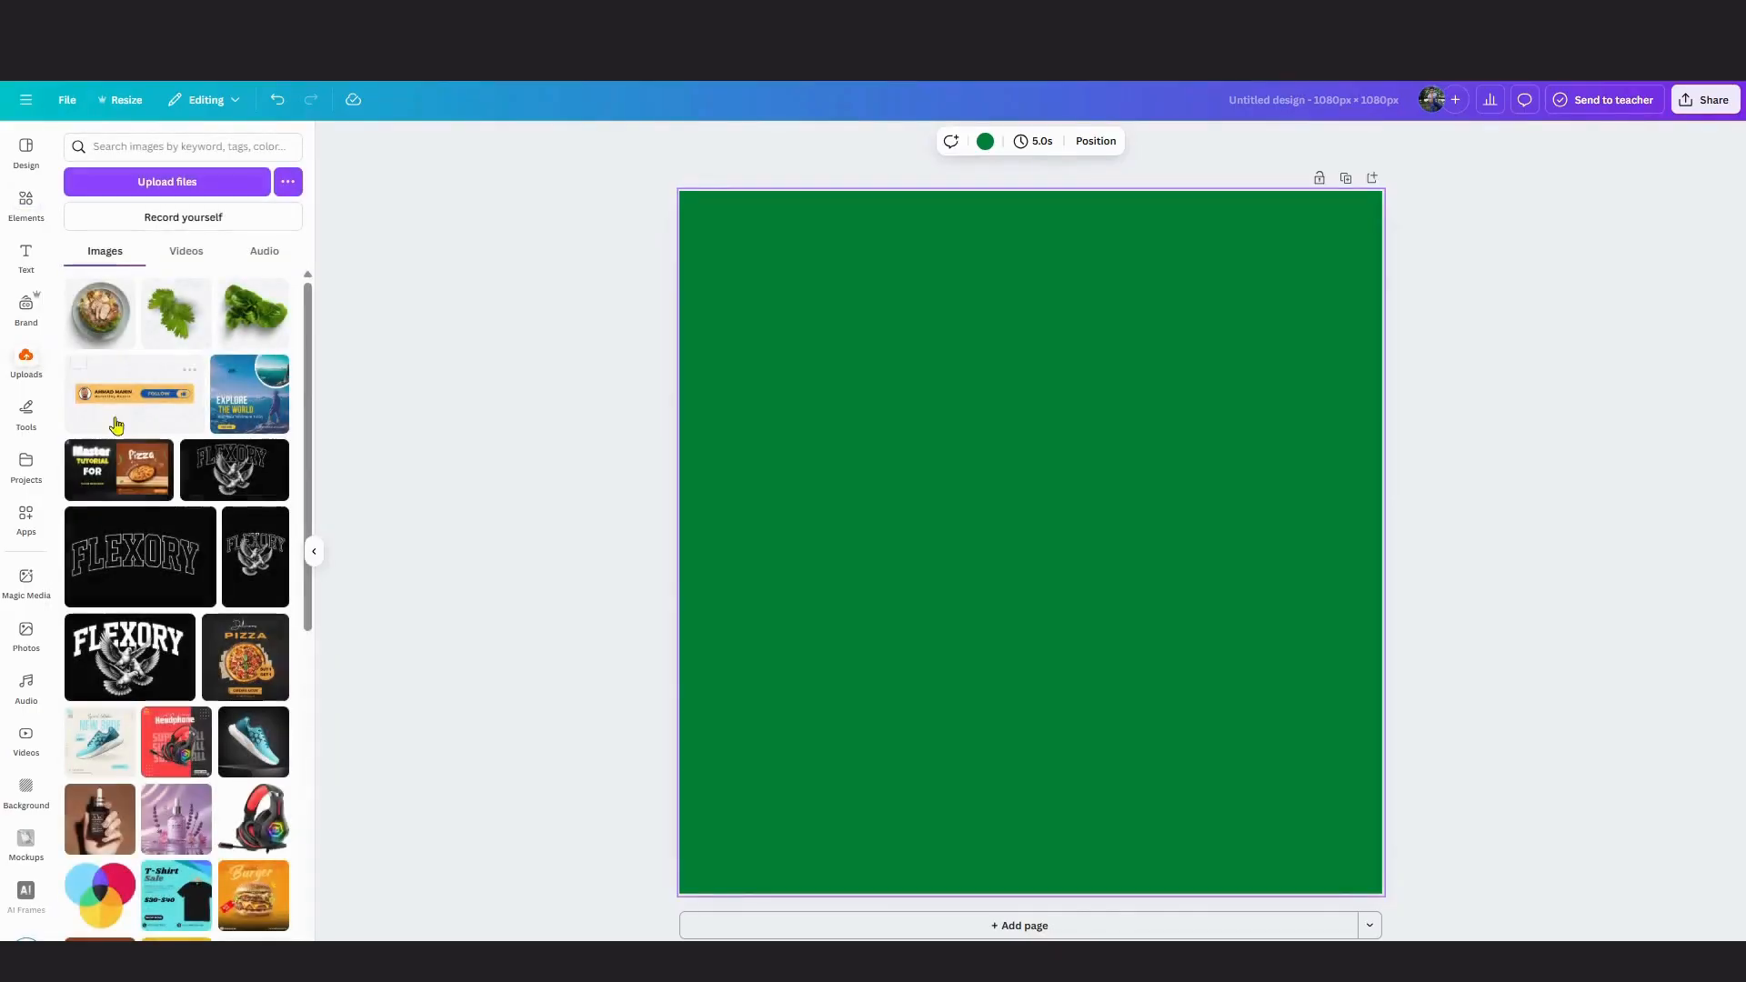
# Add the uploaded salad plate photo to the green page, shrink it slightly and place it near the centre.
pyautogui.click(100, 313)
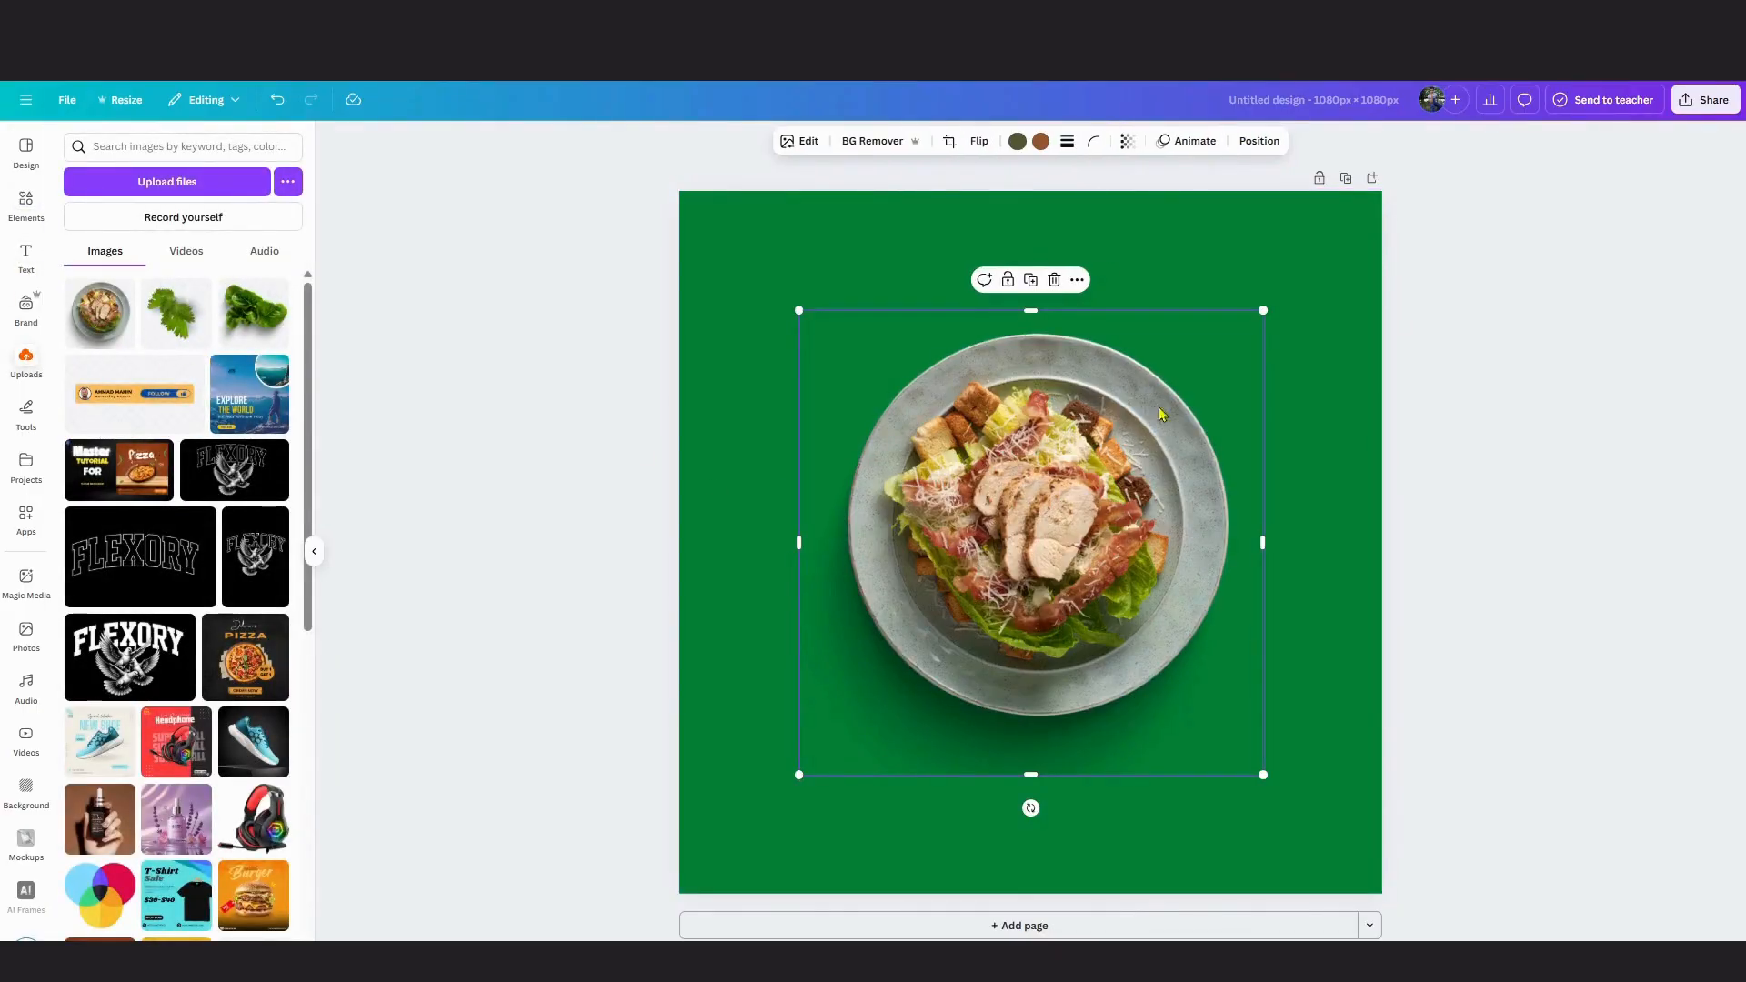
pyautogui.moveTo(1261, 314)
pyautogui.mouseDown()
pyautogui.moveTo(1192, 370)
pyautogui.moveTo(1247, 327)
pyautogui.moveTo(1236, 337)
pyautogui.mouseUp()
pyautogui.moveTo(1087, 479); pyautogui.dragTo(1008, 626)
# Add the uploaded green leaf image, shrink it, tilt it slightly and place it over the plate's lower-left edge.
pyautogui.click(187, 323)
pyautogui.moveTo(1215, 429); pyautogui.dragTo(1143, 500)
pyautogui.click(1027, 470)
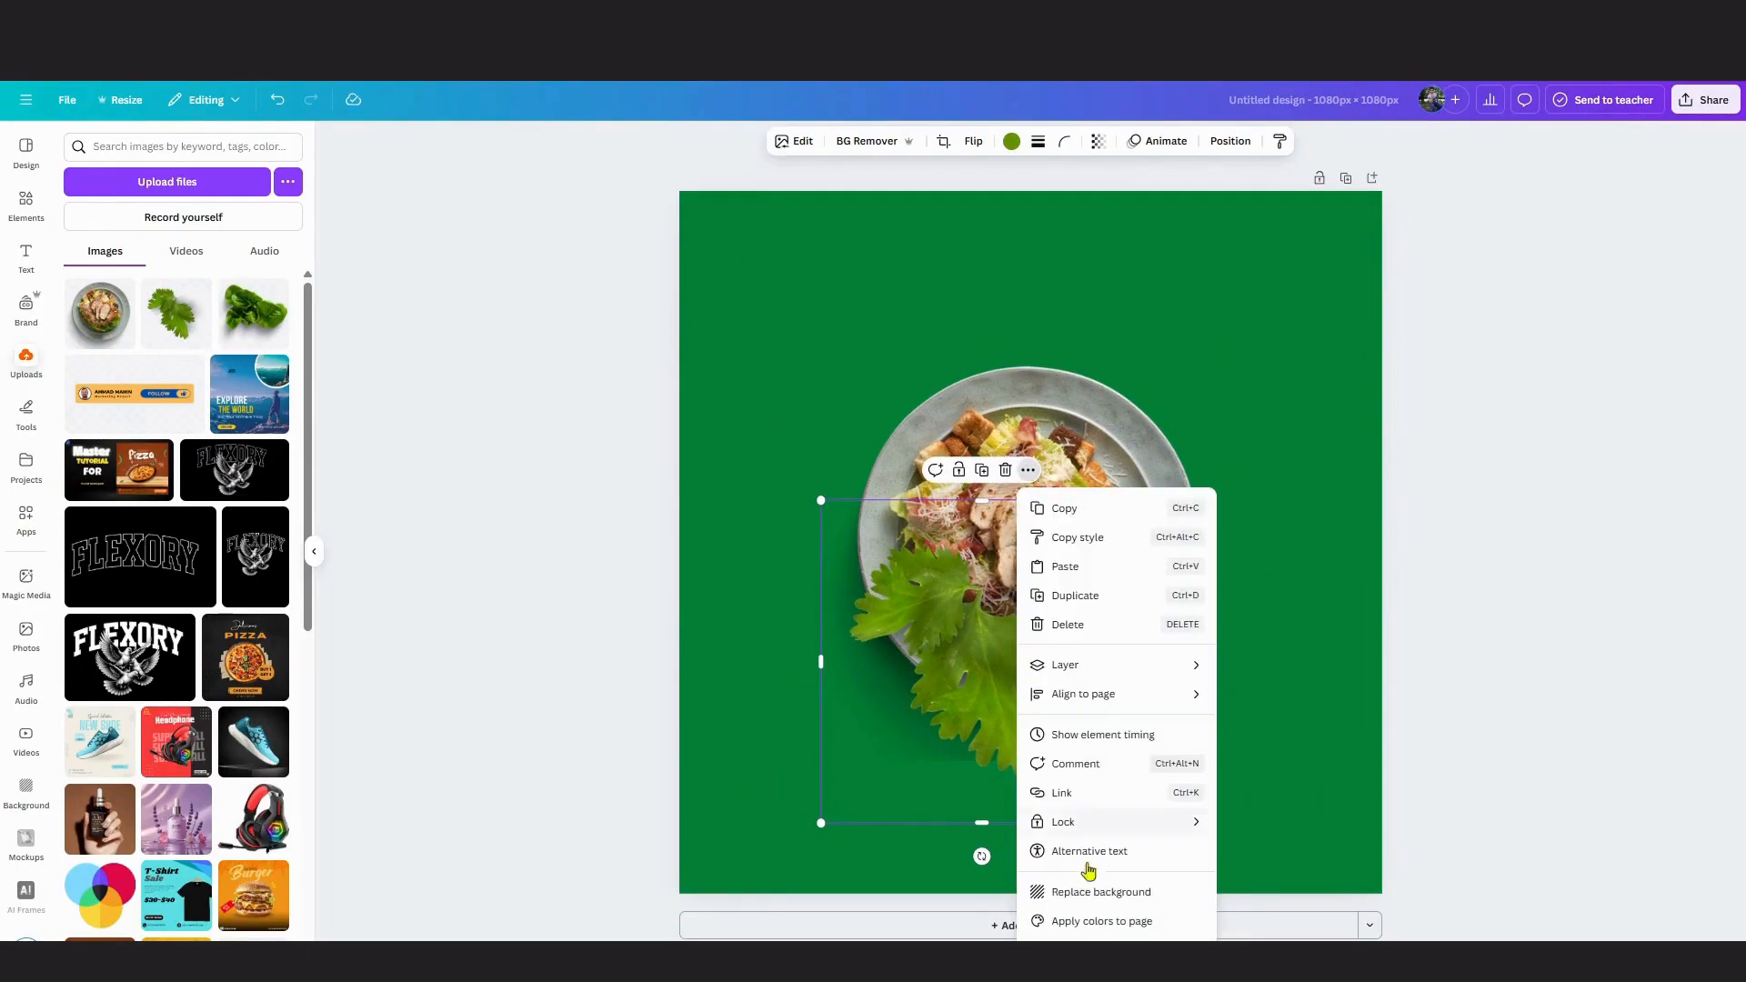
pyautogui.click(1164, 649)
pyautogui.moveTo(959, 576); pyautogui.dragTo(918, 597)
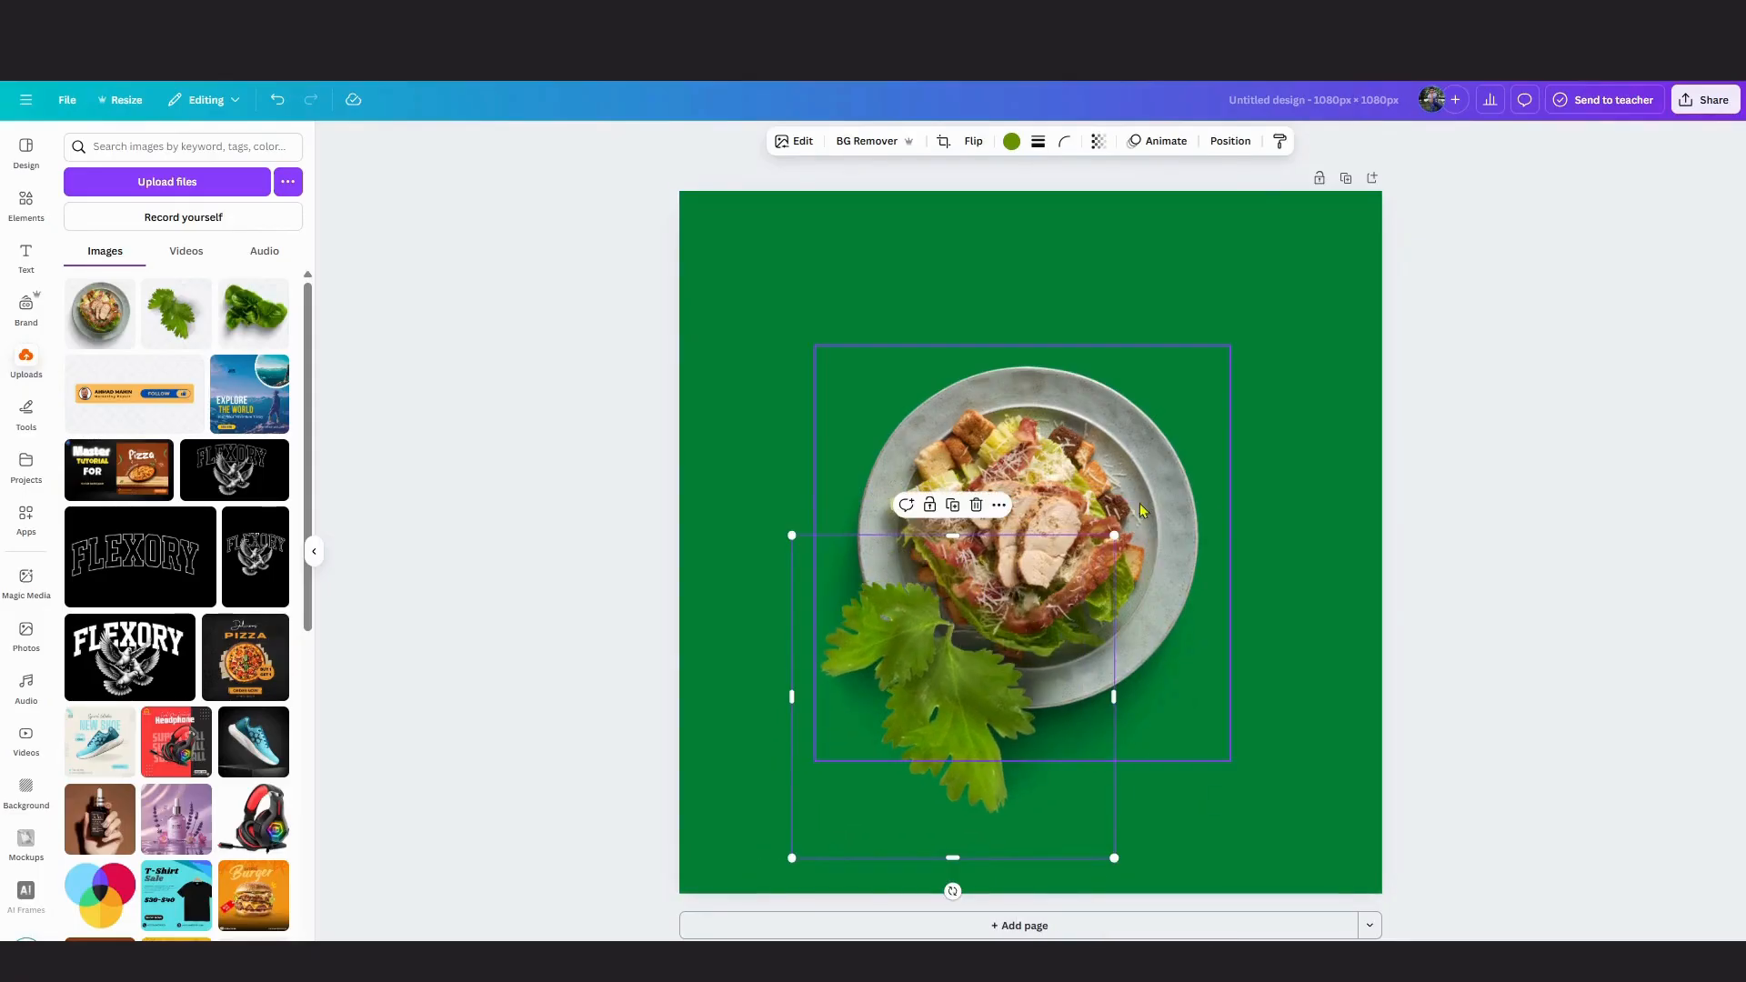
pyautogui.moveTo(1112, 536); pyautogui.dragTo(1034, 591)
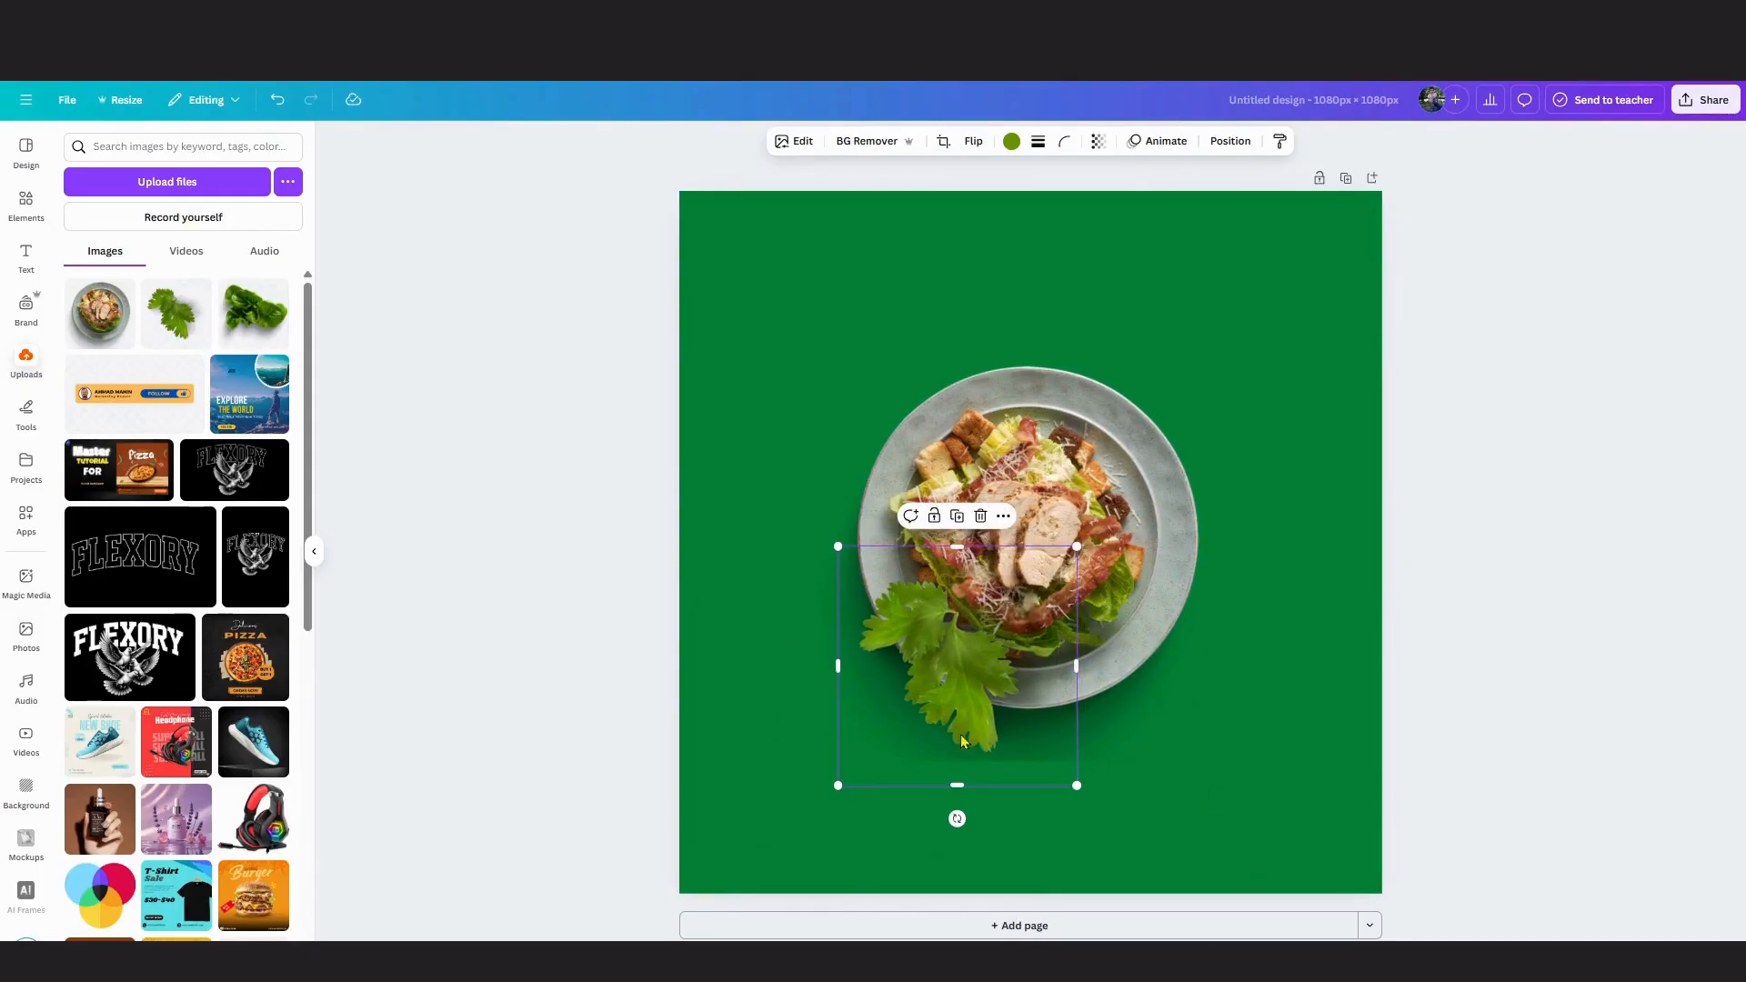
pyautogui.moveTo(957, 818); pyautogui.dragTo(929, 836)
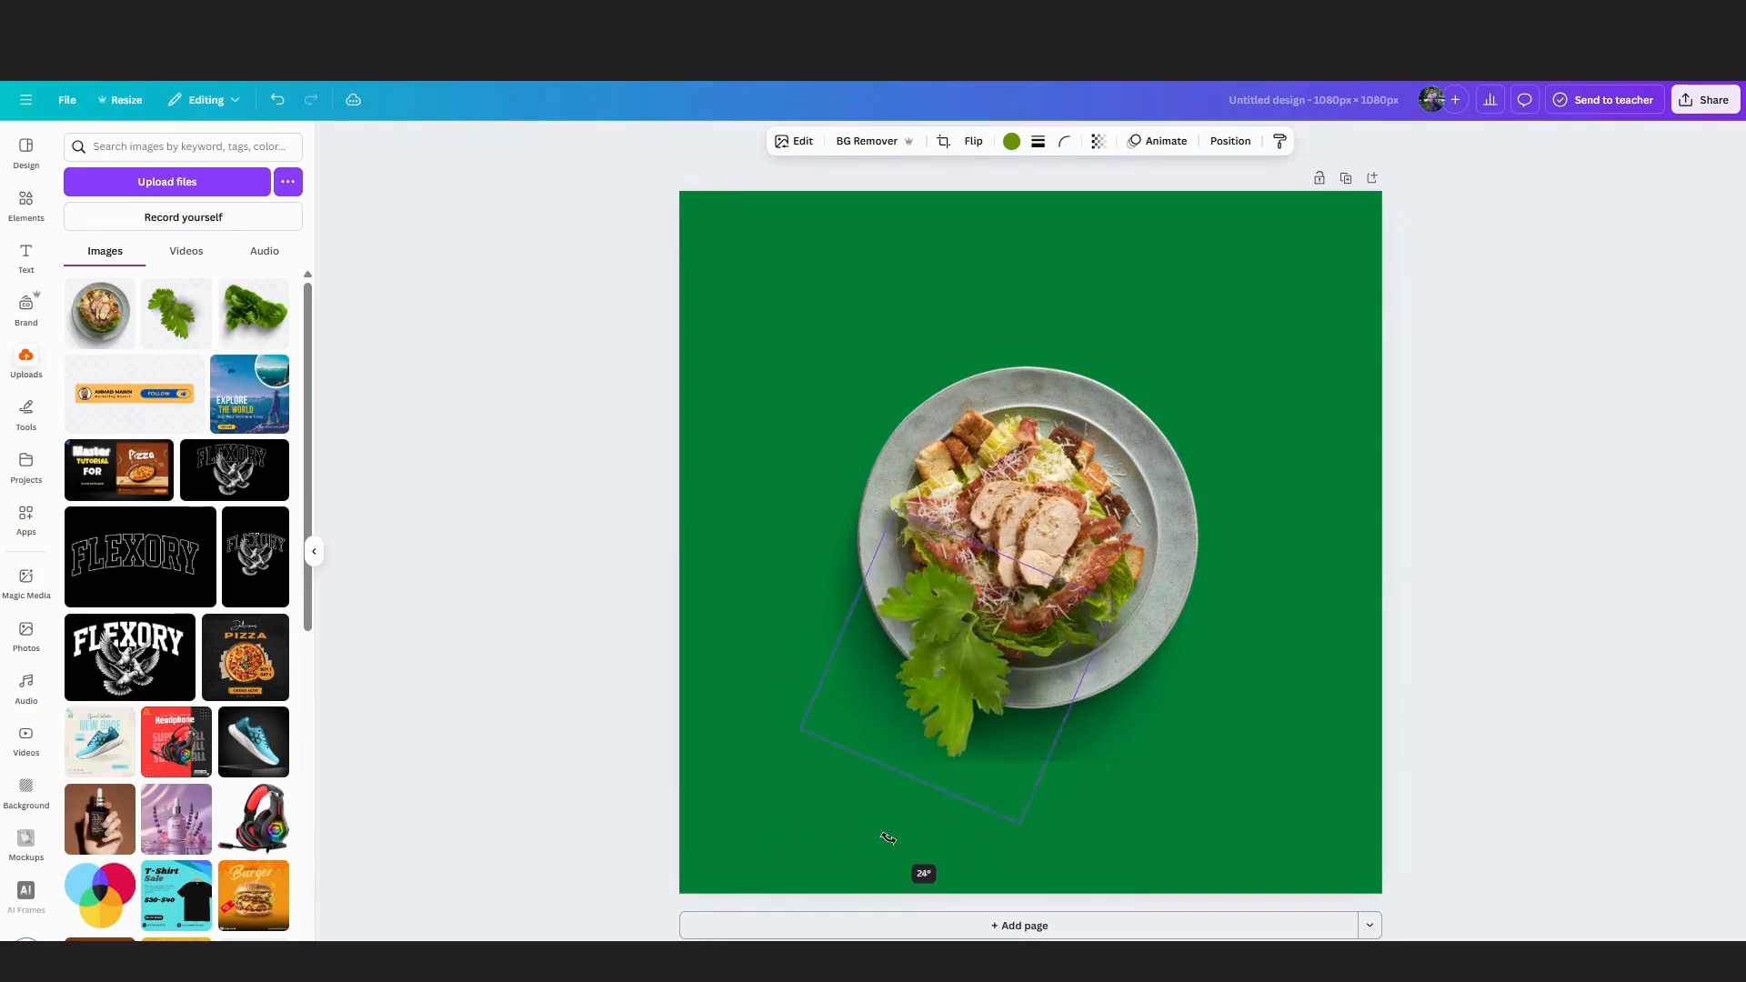
# Remove the background of the salad plate photo and nudge the leaf slightly upward on the plate's edge.
pyautogui.click(964, 427)
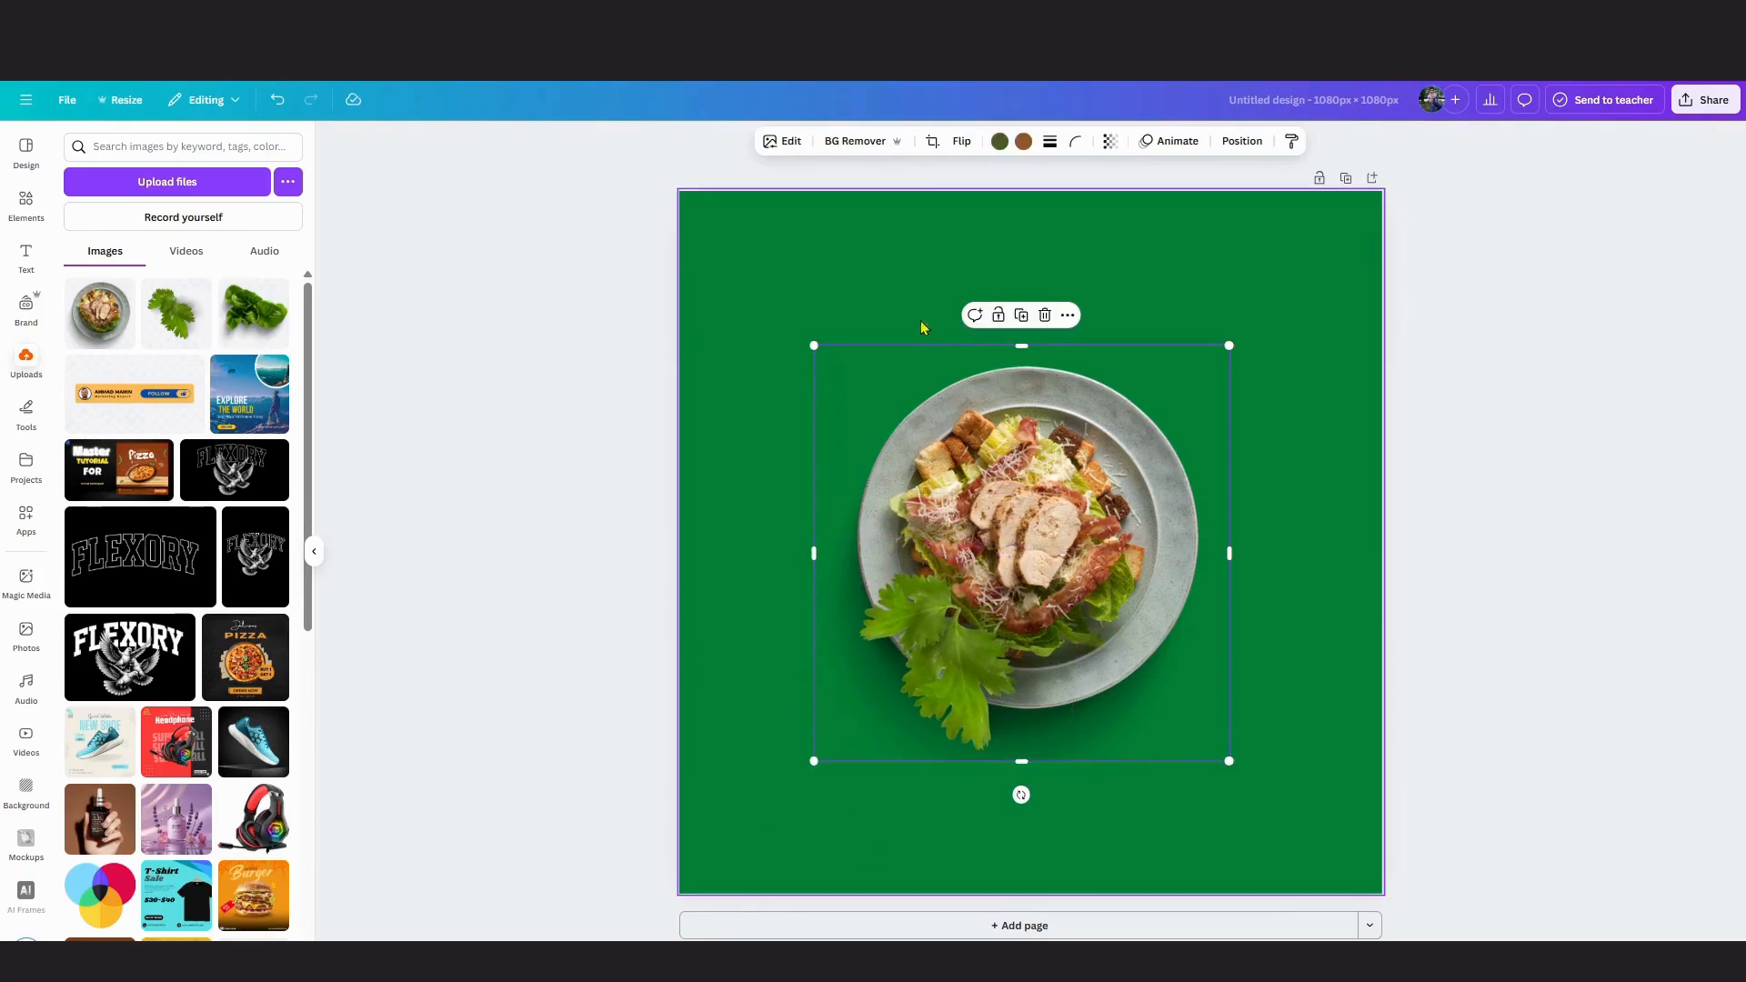
pyautogui.click(868, 141)
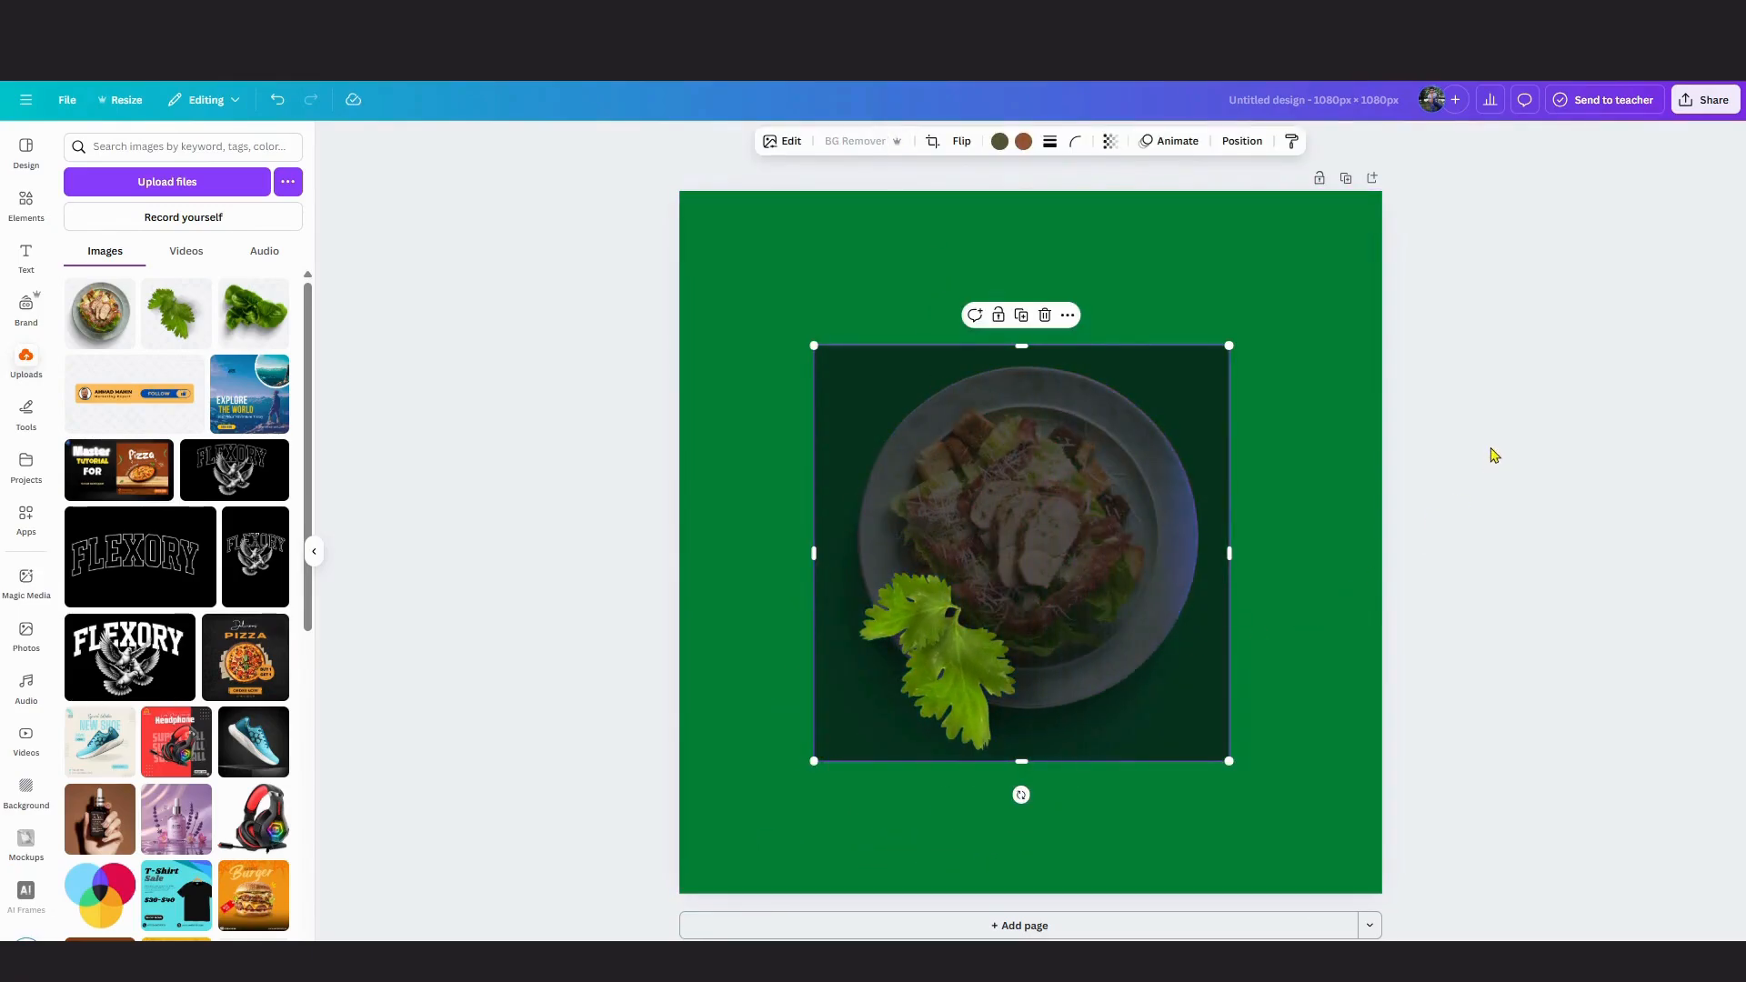
pyautogui.moveTo(942, 678); pyautogui.dragTo(893, 674)
pyautogui.hotkey('ctrl', 'z')
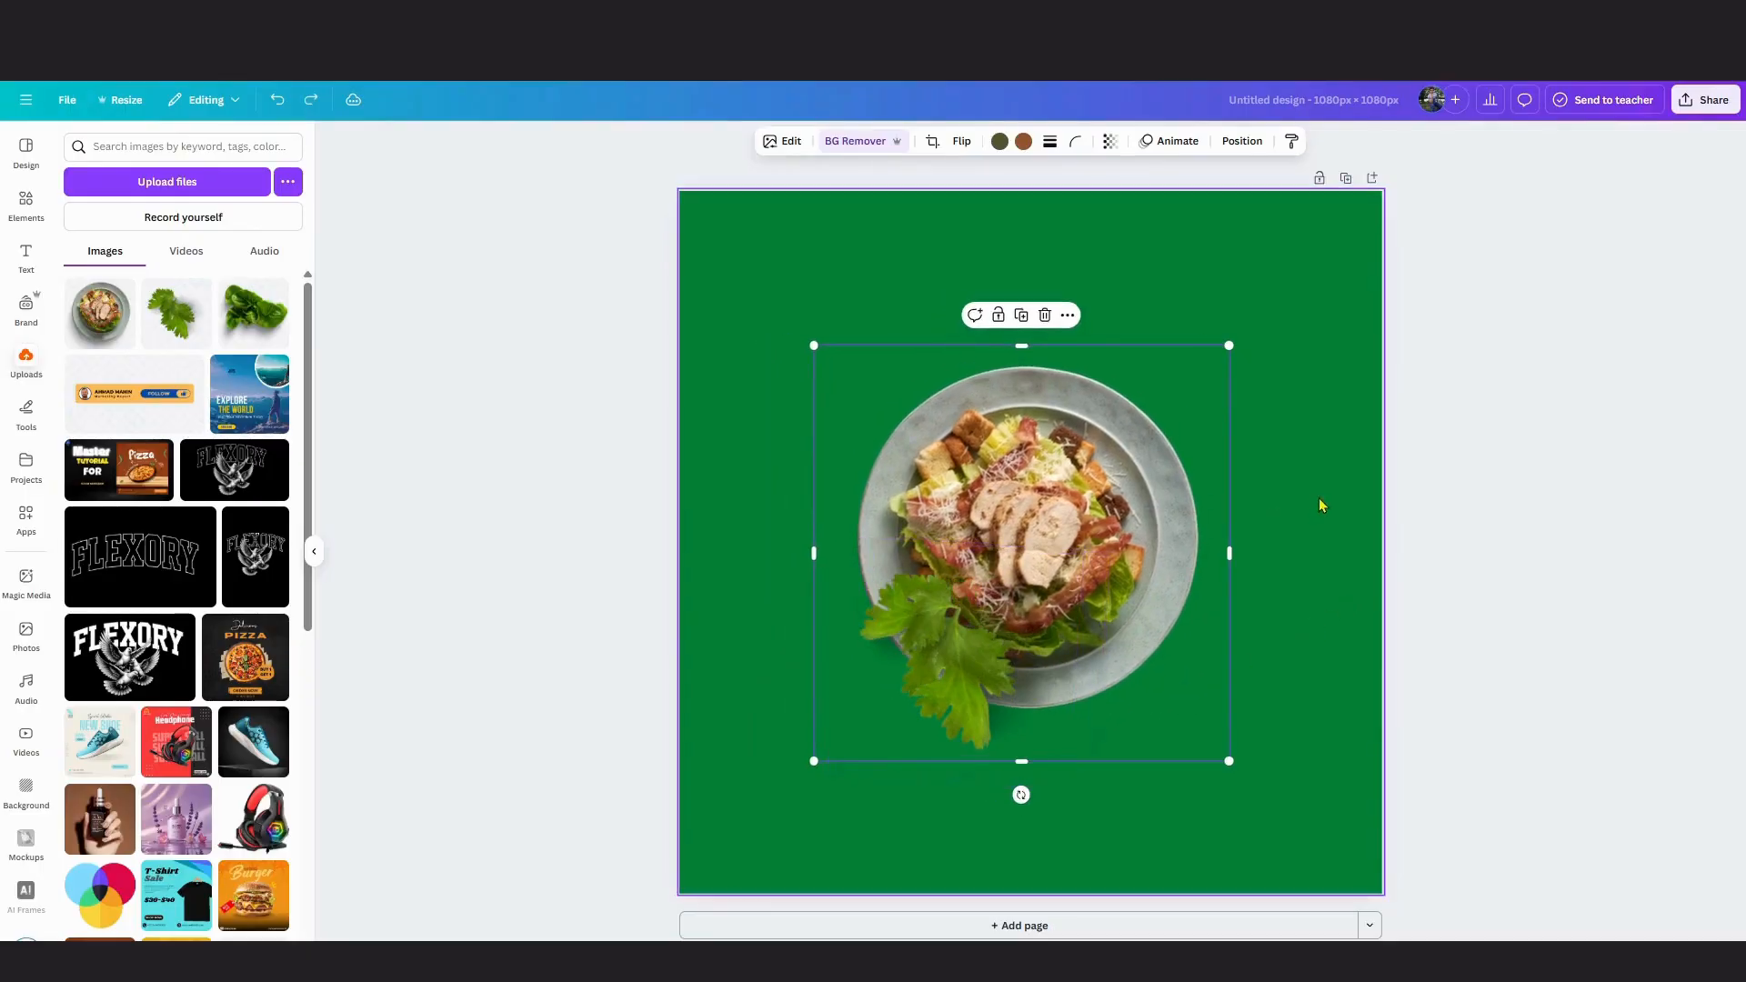
pyautogui.click(919, 651)
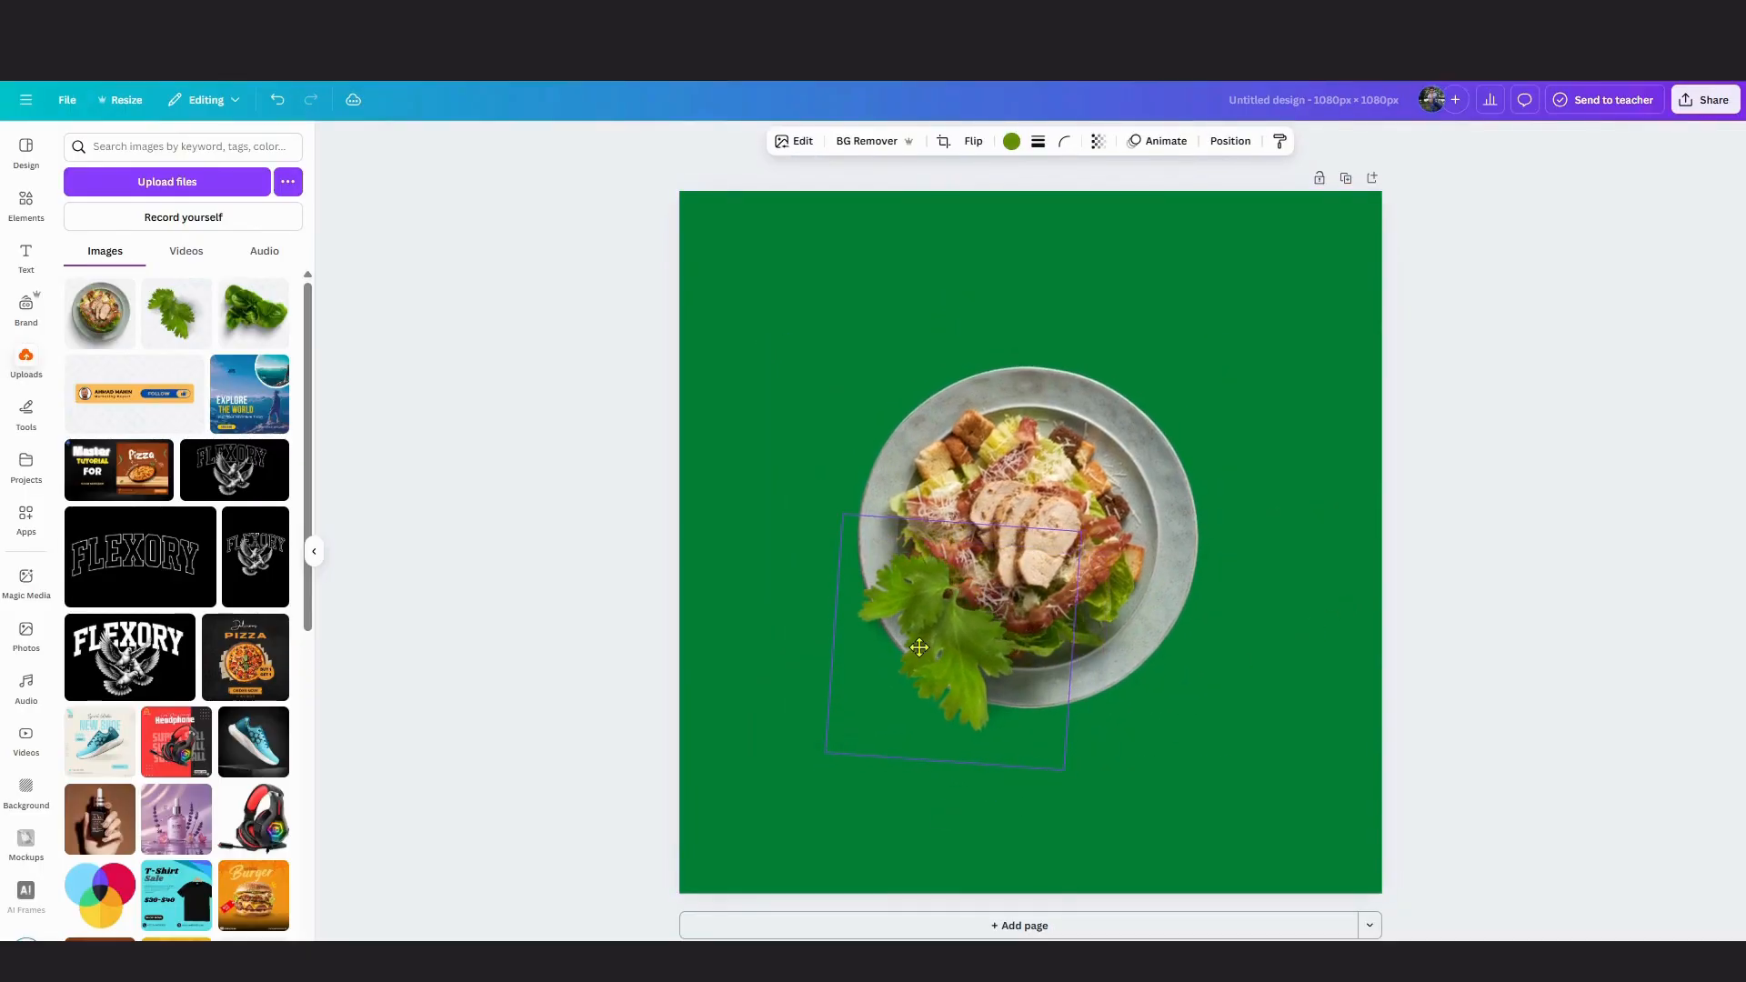
# Select the plate and leaf together, enlarge them slightly and centre them on the page.
pyautogui.click(1028, 454)
pyautogui.click(661, 273)
pyautogui.moveTo(1356, 521); pyautogui.dragTo(815, 754)
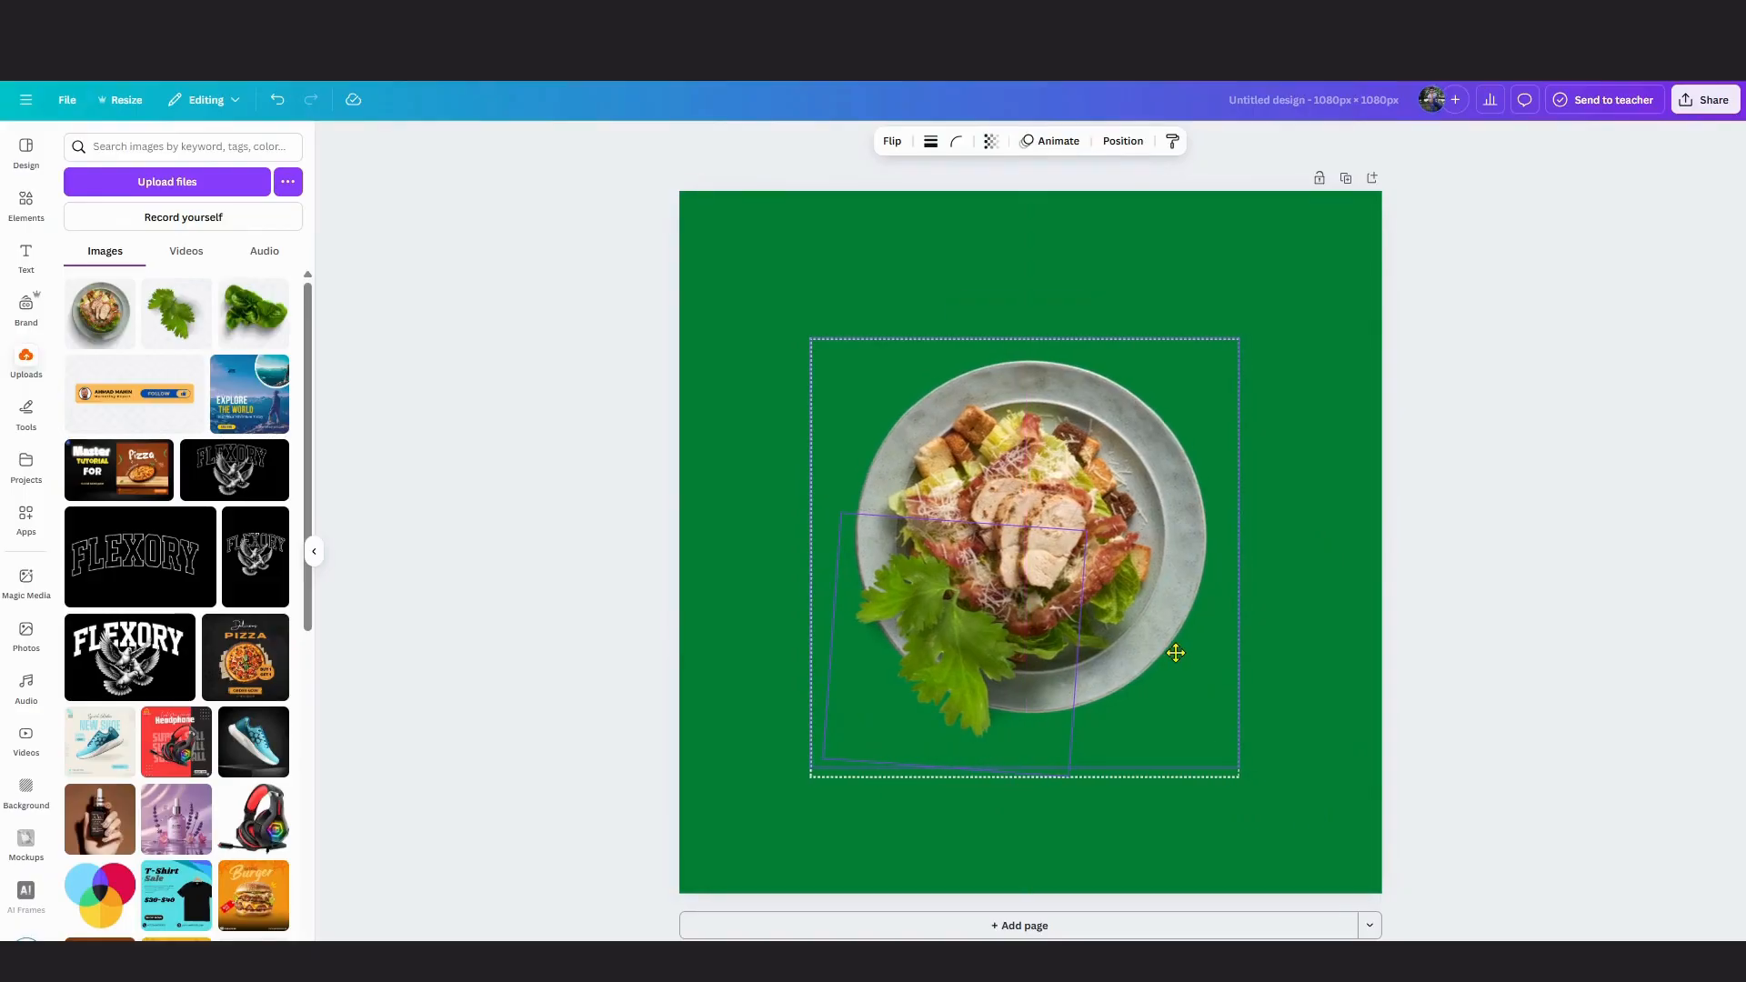
pyautogui.moveTo(1176, 653); pyautogui.dragTo(1182, 653)
pyautogui.click(1398, 601)
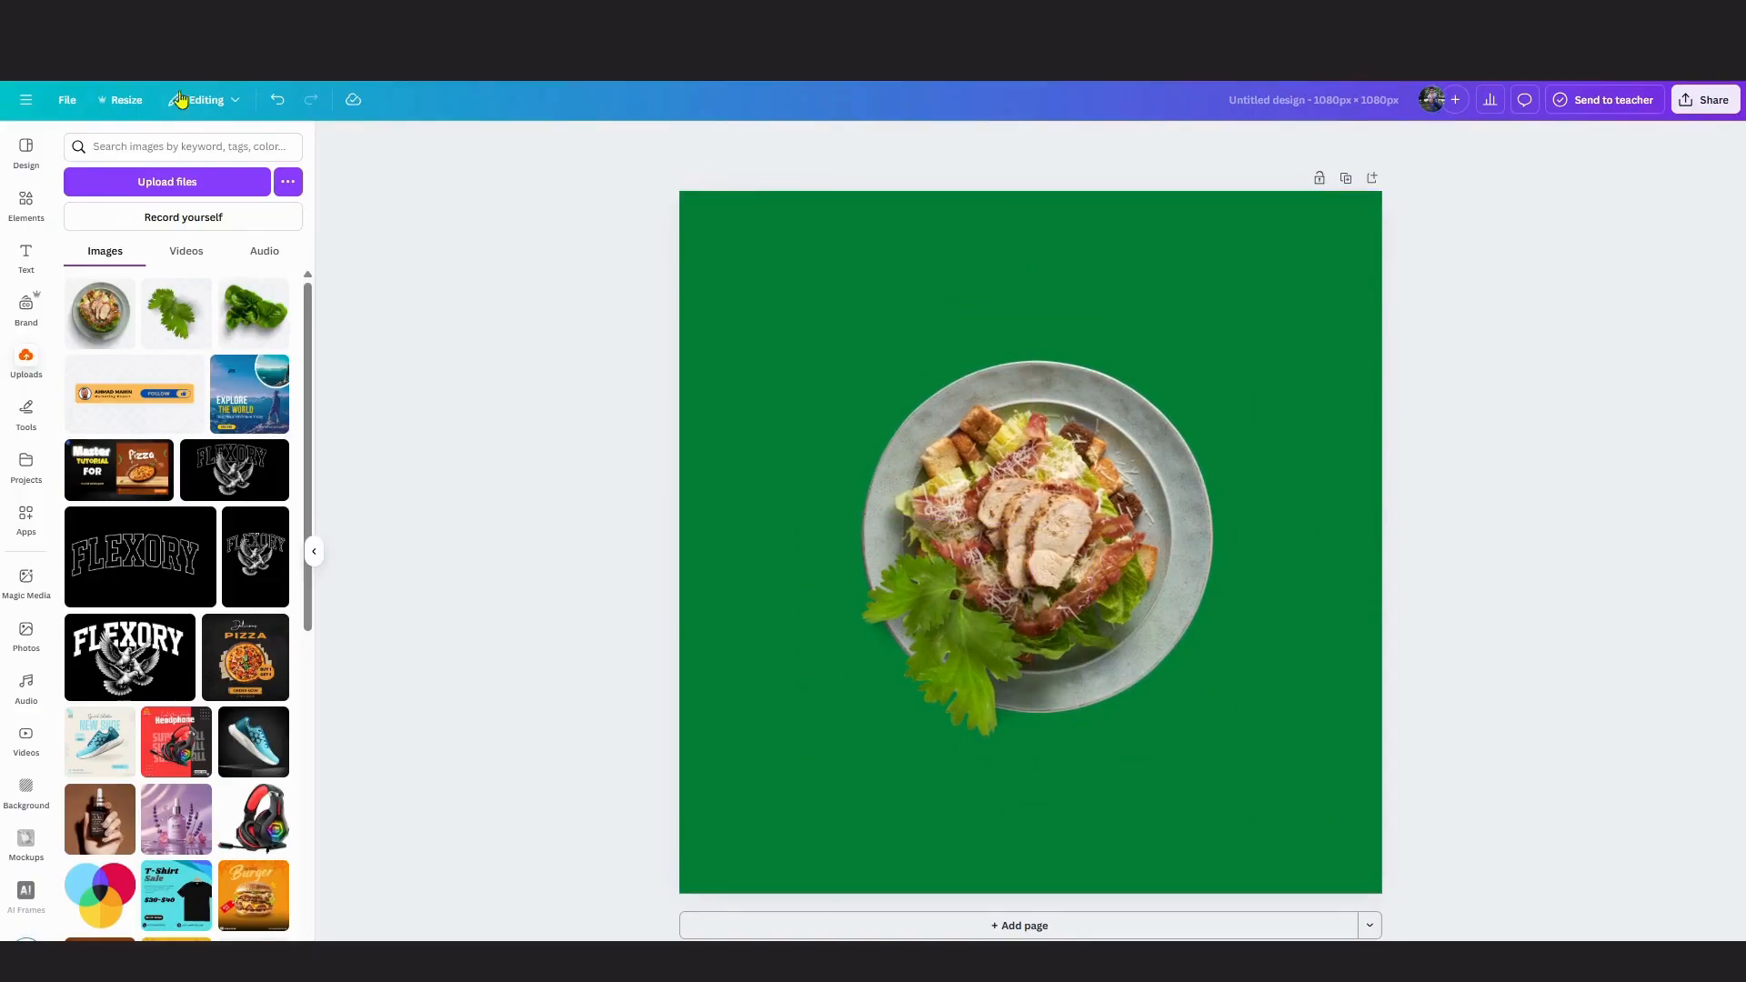
# Add the black brush-stroke circle from the recently used elements and move it to the page's lower-left corner.
pyautogui.click(26, 202)
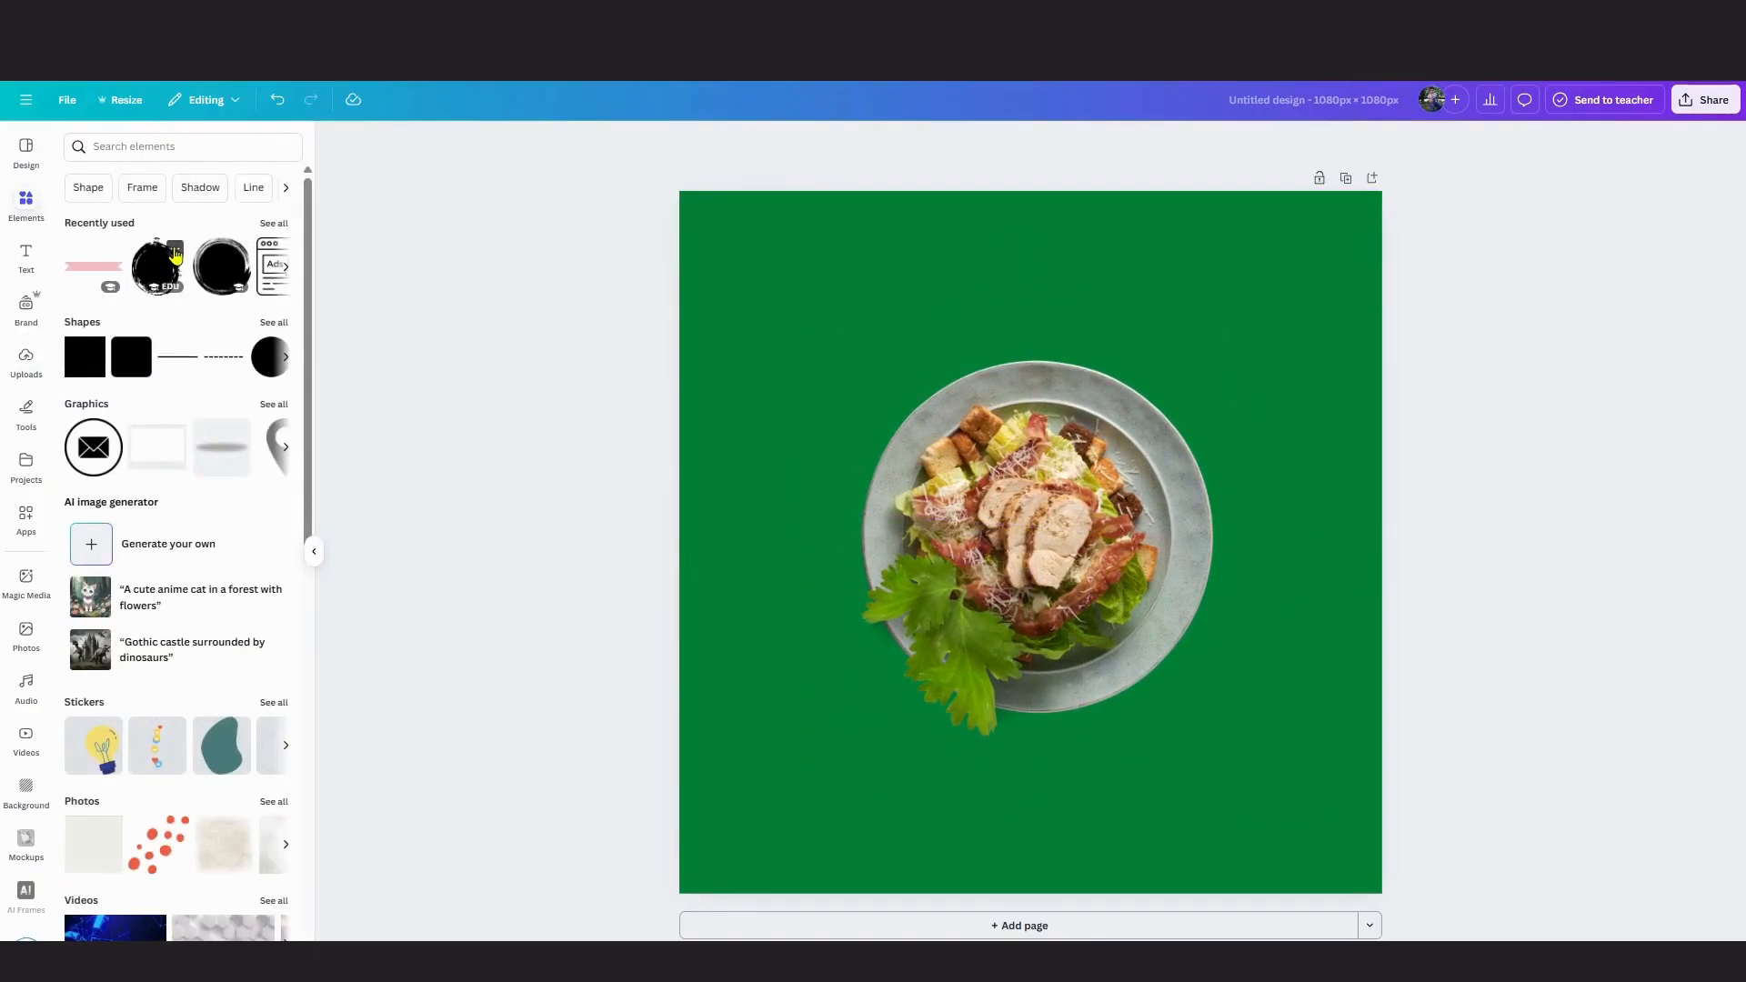
pyautogui.click(174, 250)
pyautogui.click(157, 266)
pyautogui.moveTo(966, 554); pyautogui.dragTo(667, 813)
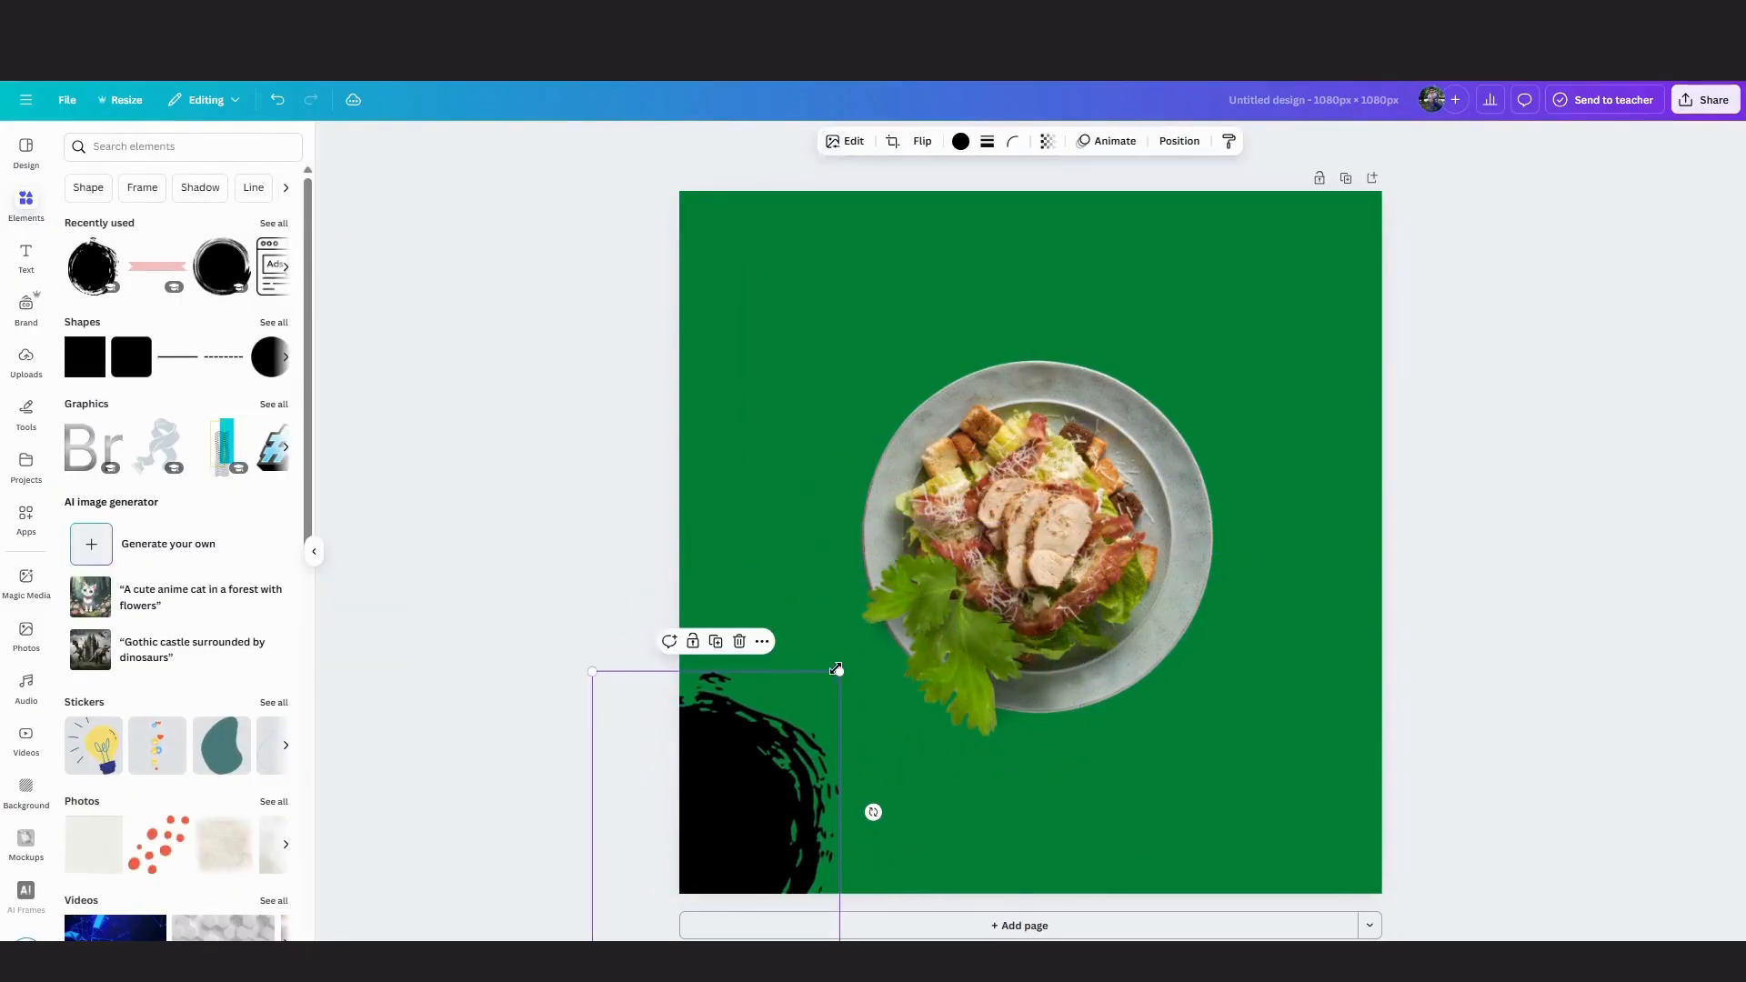
# Enlarge the brush-stroke circle beyond the page width and rotate it so its rough edge arches across the lower half.
pyautogui.moveTo(837, 670); pyautogui.dragTo(1209, 446)
pyautogui.moveTo(716, 685); pyautogui.dragTo(979, 708)
pyautogui.moveTo(1398, 385); pyautogui.dragTo(1693, 350)
pyautogui.moveTo(1298, 508); pyautogui.dragTo(1302, 651)
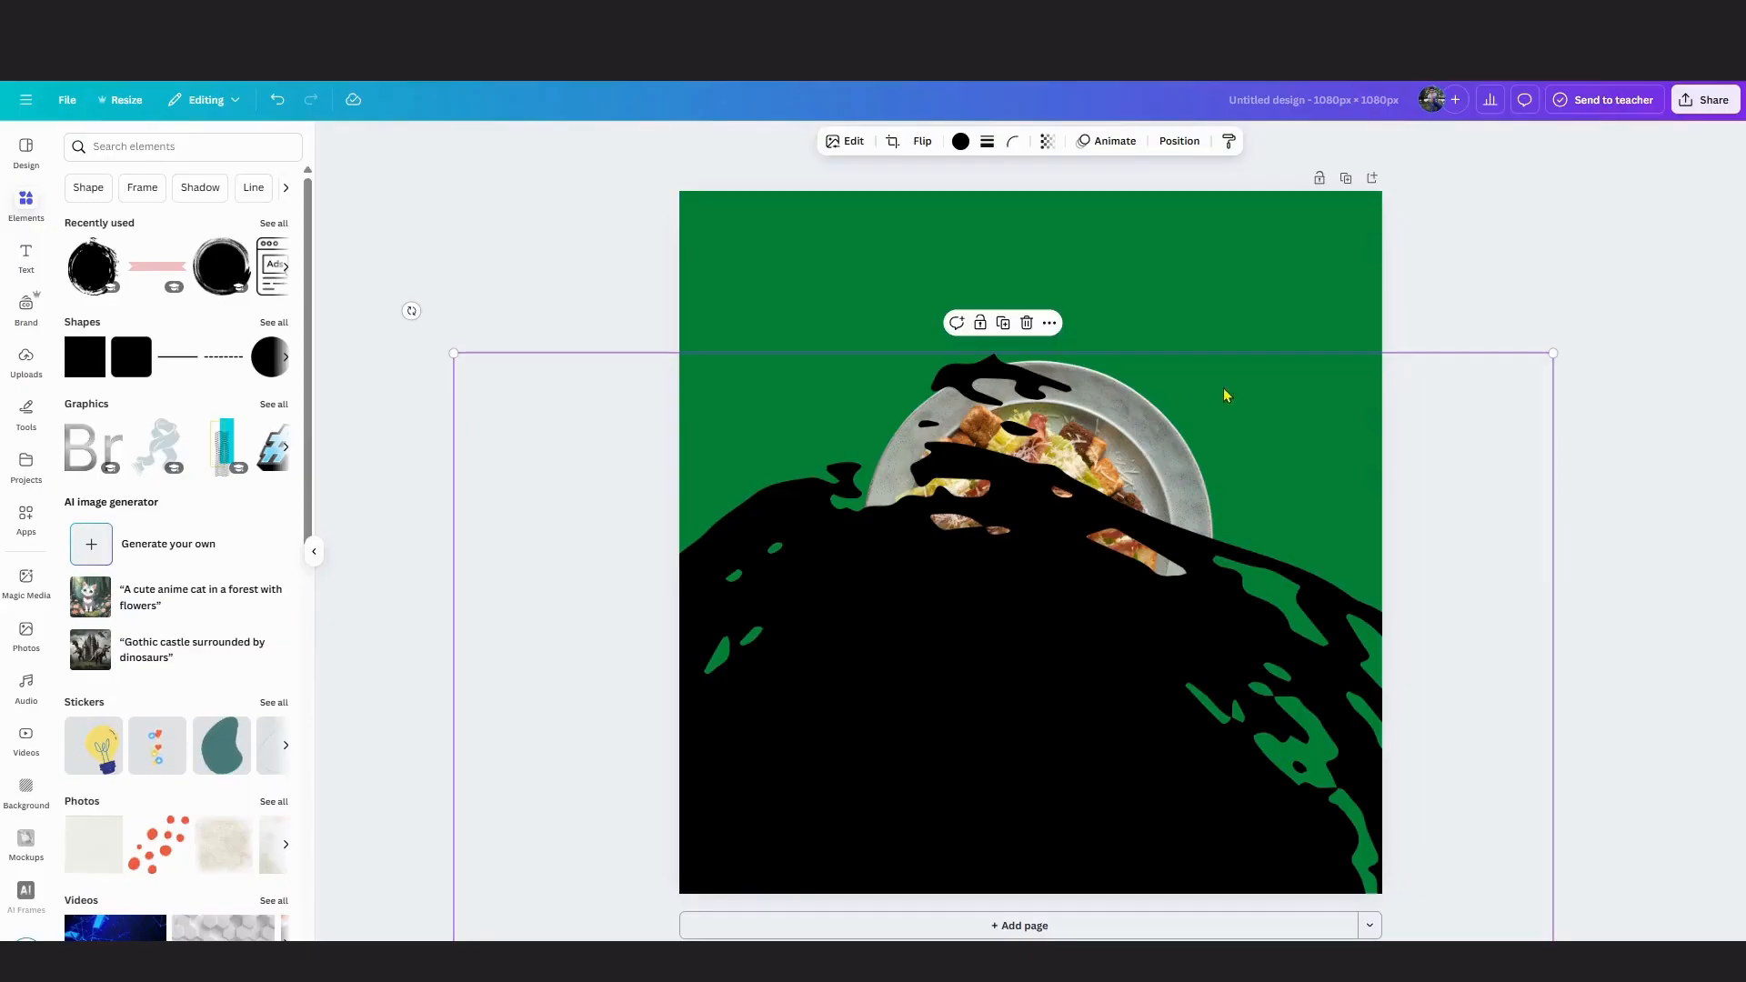
pyautogui.moveTo(1551, 352); pyautogui.dragTo(1018, 309)
pyautogui.scroll(-5, 1215, 565)
pyautogui.scroll(5, 1442, 378)
# Recolour the brush-stroke shape white, send it behind the plate and leaf, and nudge it slightly upward.
pyautogui.click(960, 141)
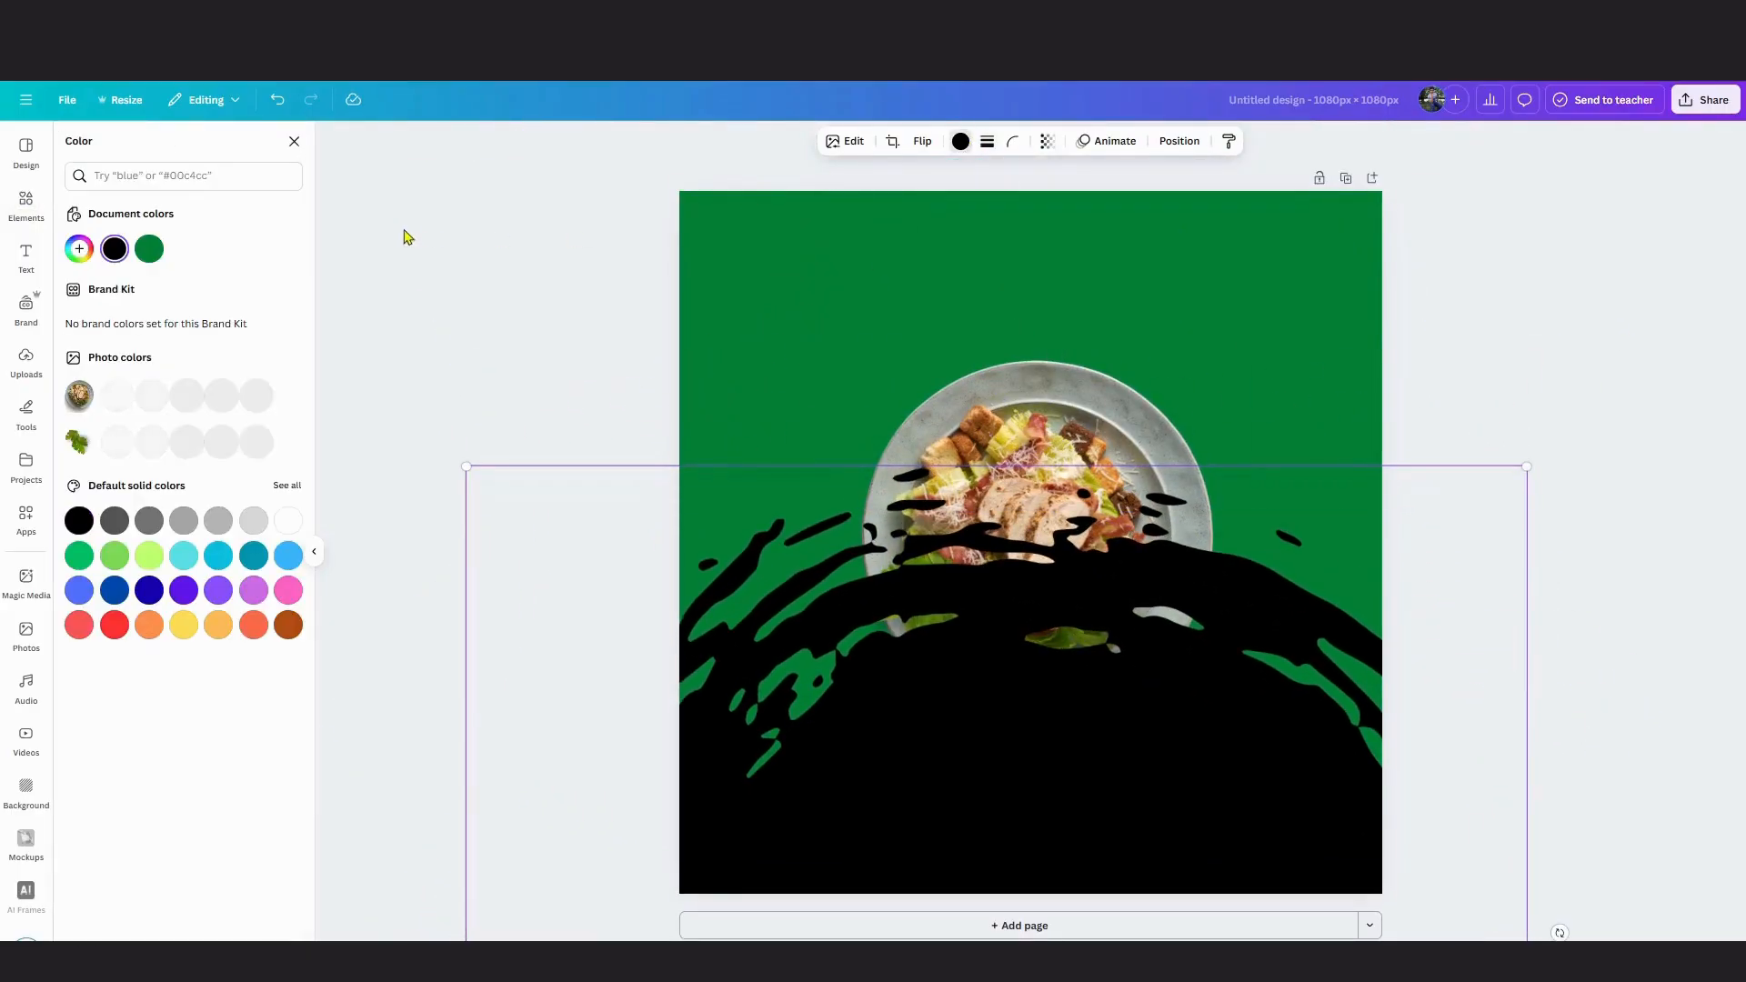
pyautogui.click(288, 508)
pyautogui.rightClick(1265, 552)
pyautogui.moveTo(1363, 727)
pyautogui.click(1510, 784)
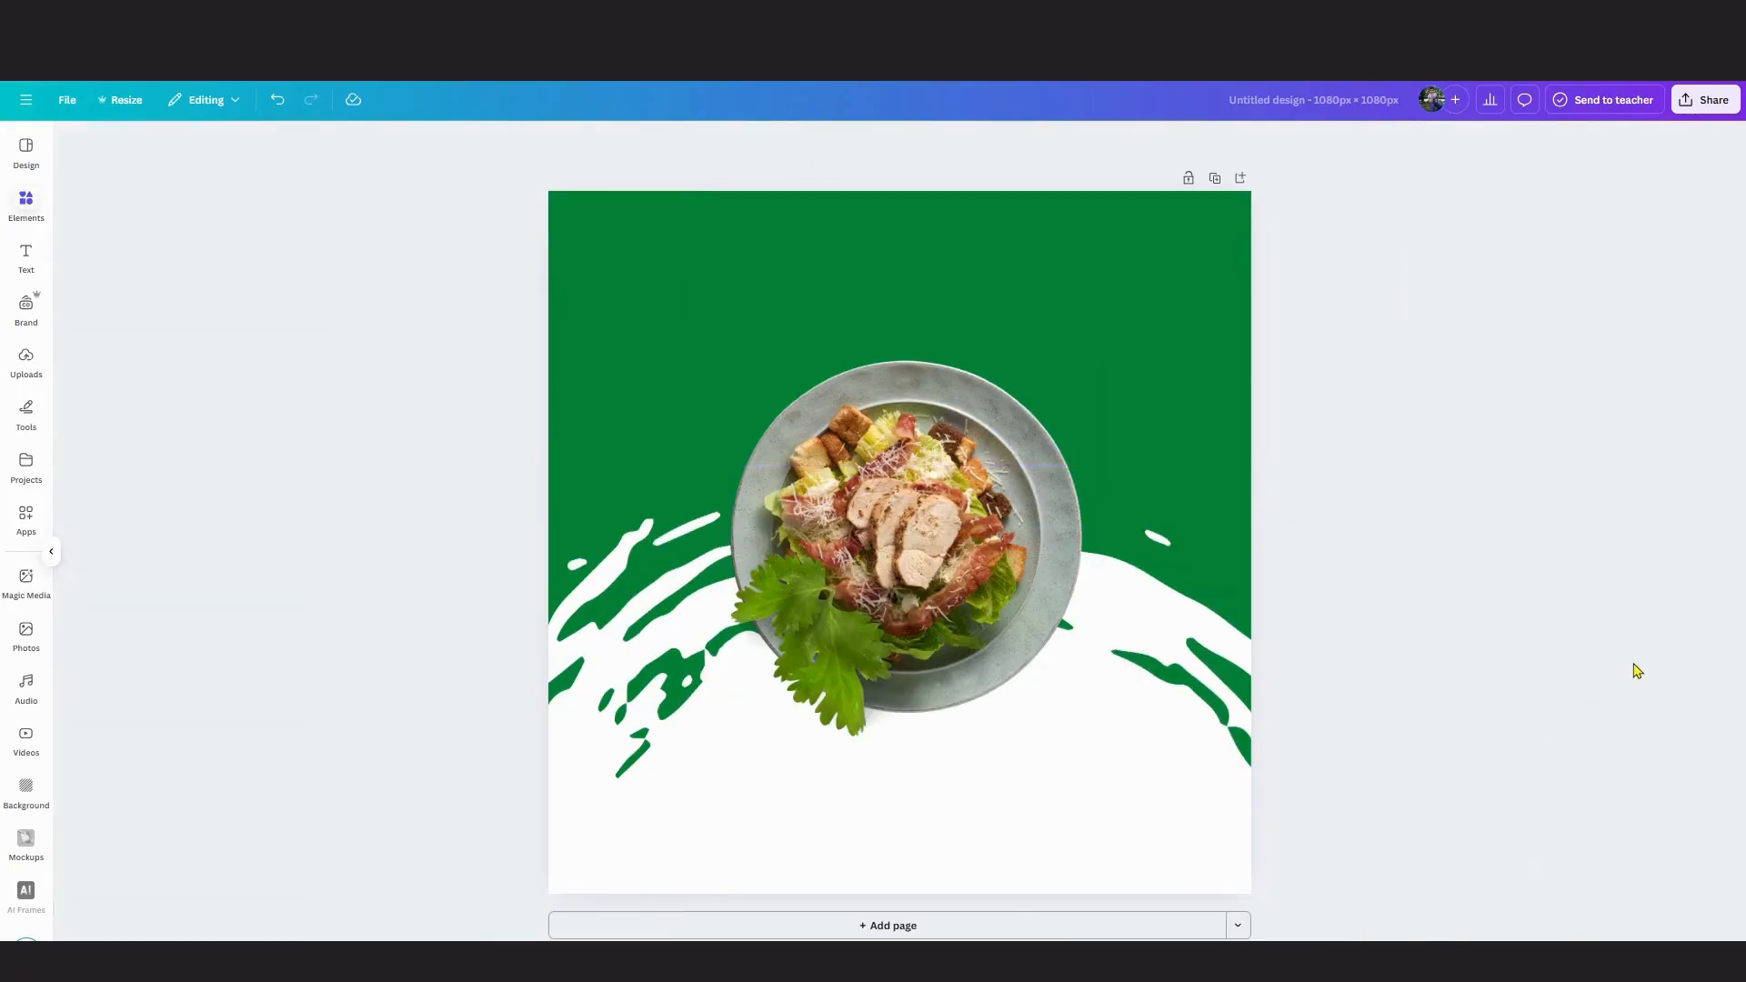
pyautogui.moveTo(1192, 838); pyautogui.dragTo(1191, 820)
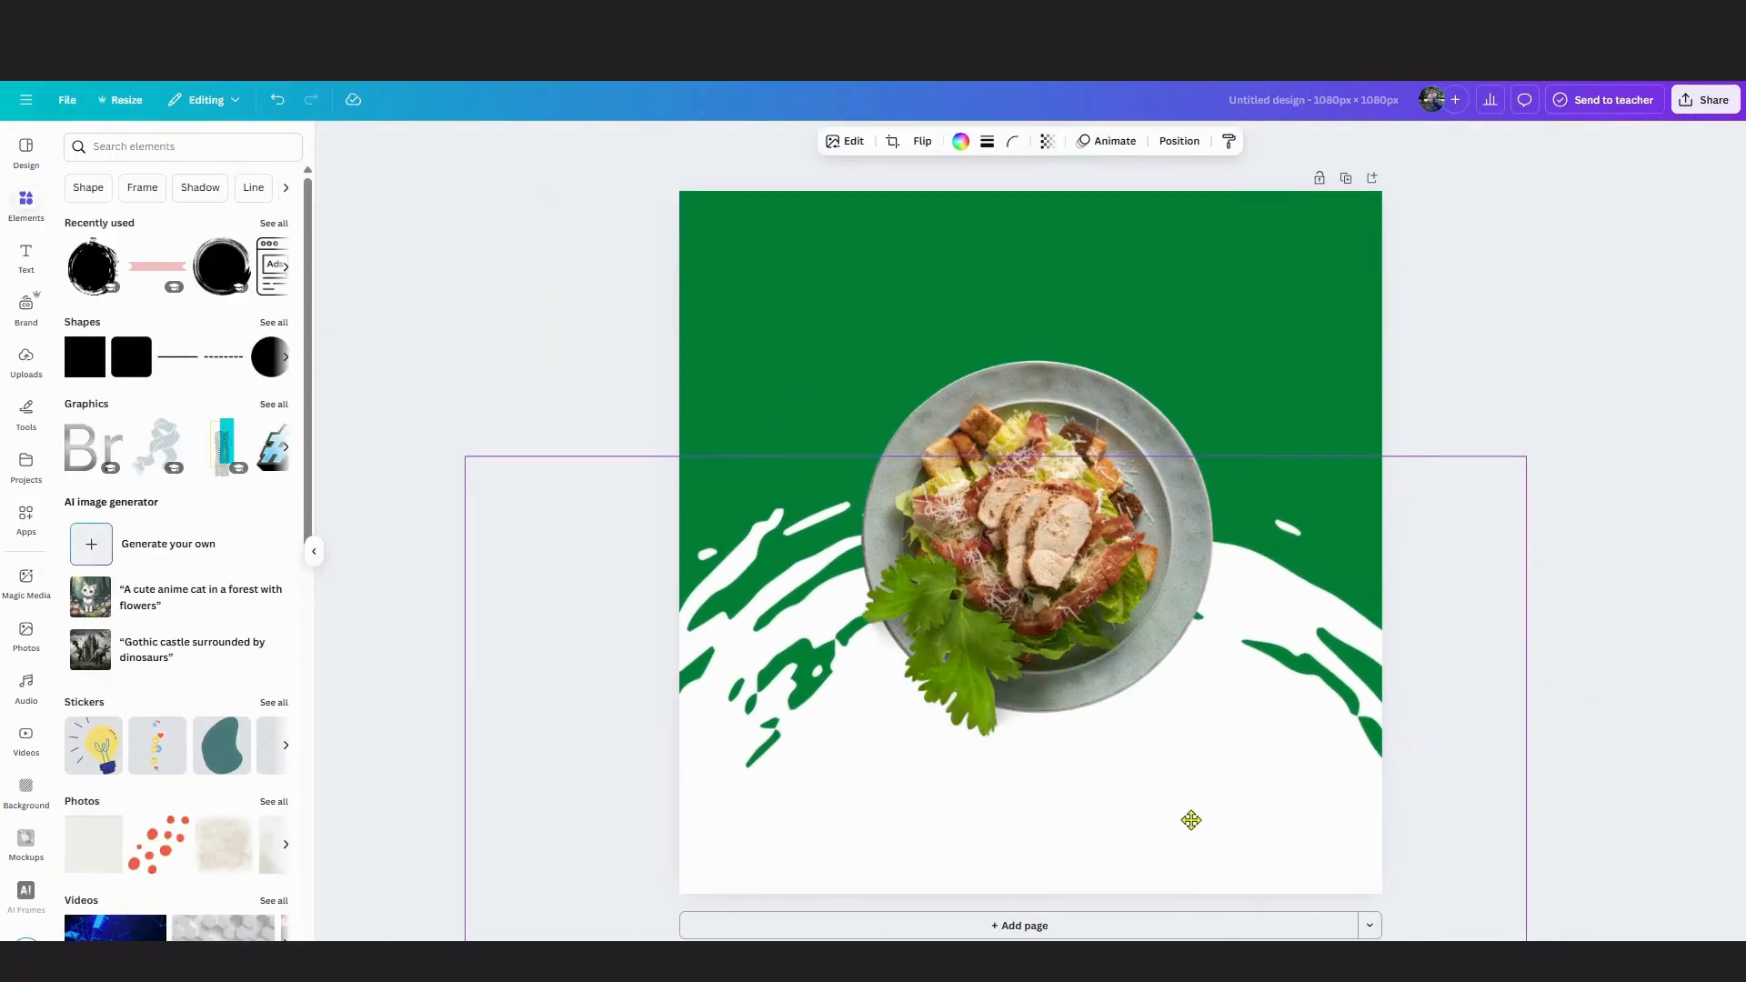
# Search the elements for "shadow", add the round blurred shadow graphic and move it beside the plate's lower-left edge.
pyautogui.click(144, 146)
pyautogui.write('shadow')
pyautogui.press('Return')
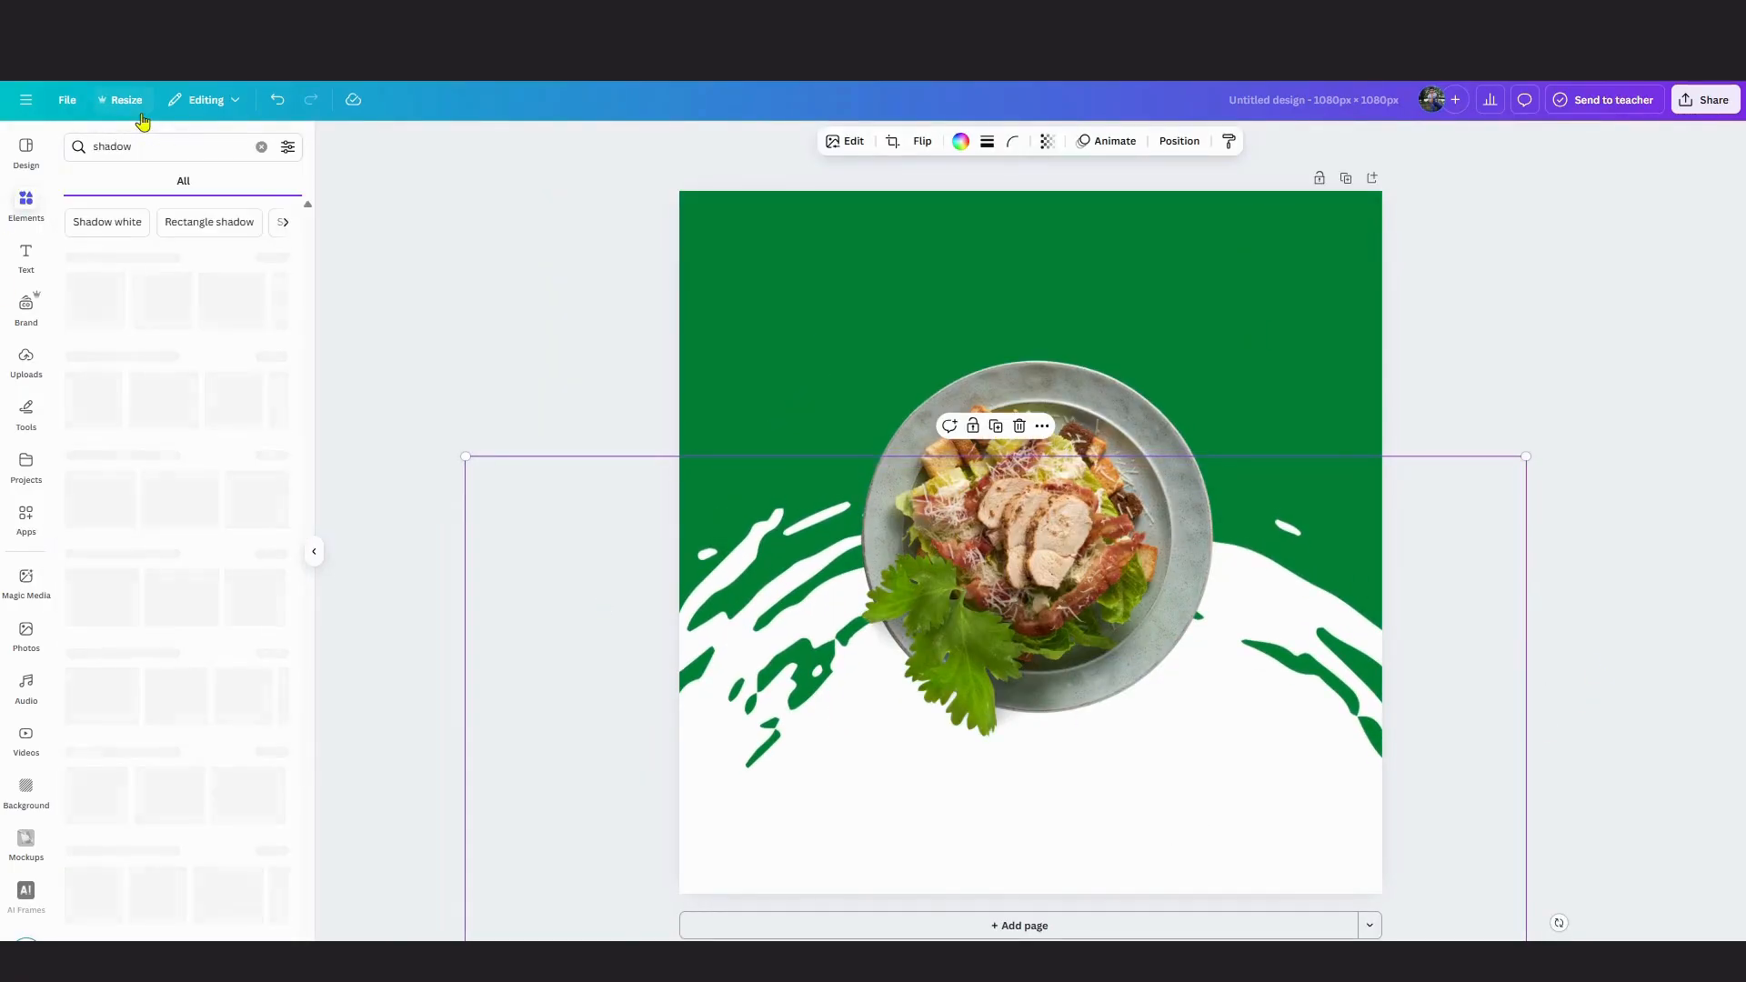
pyautogui.click(288, 302)
pyautogui.click(157, 300)
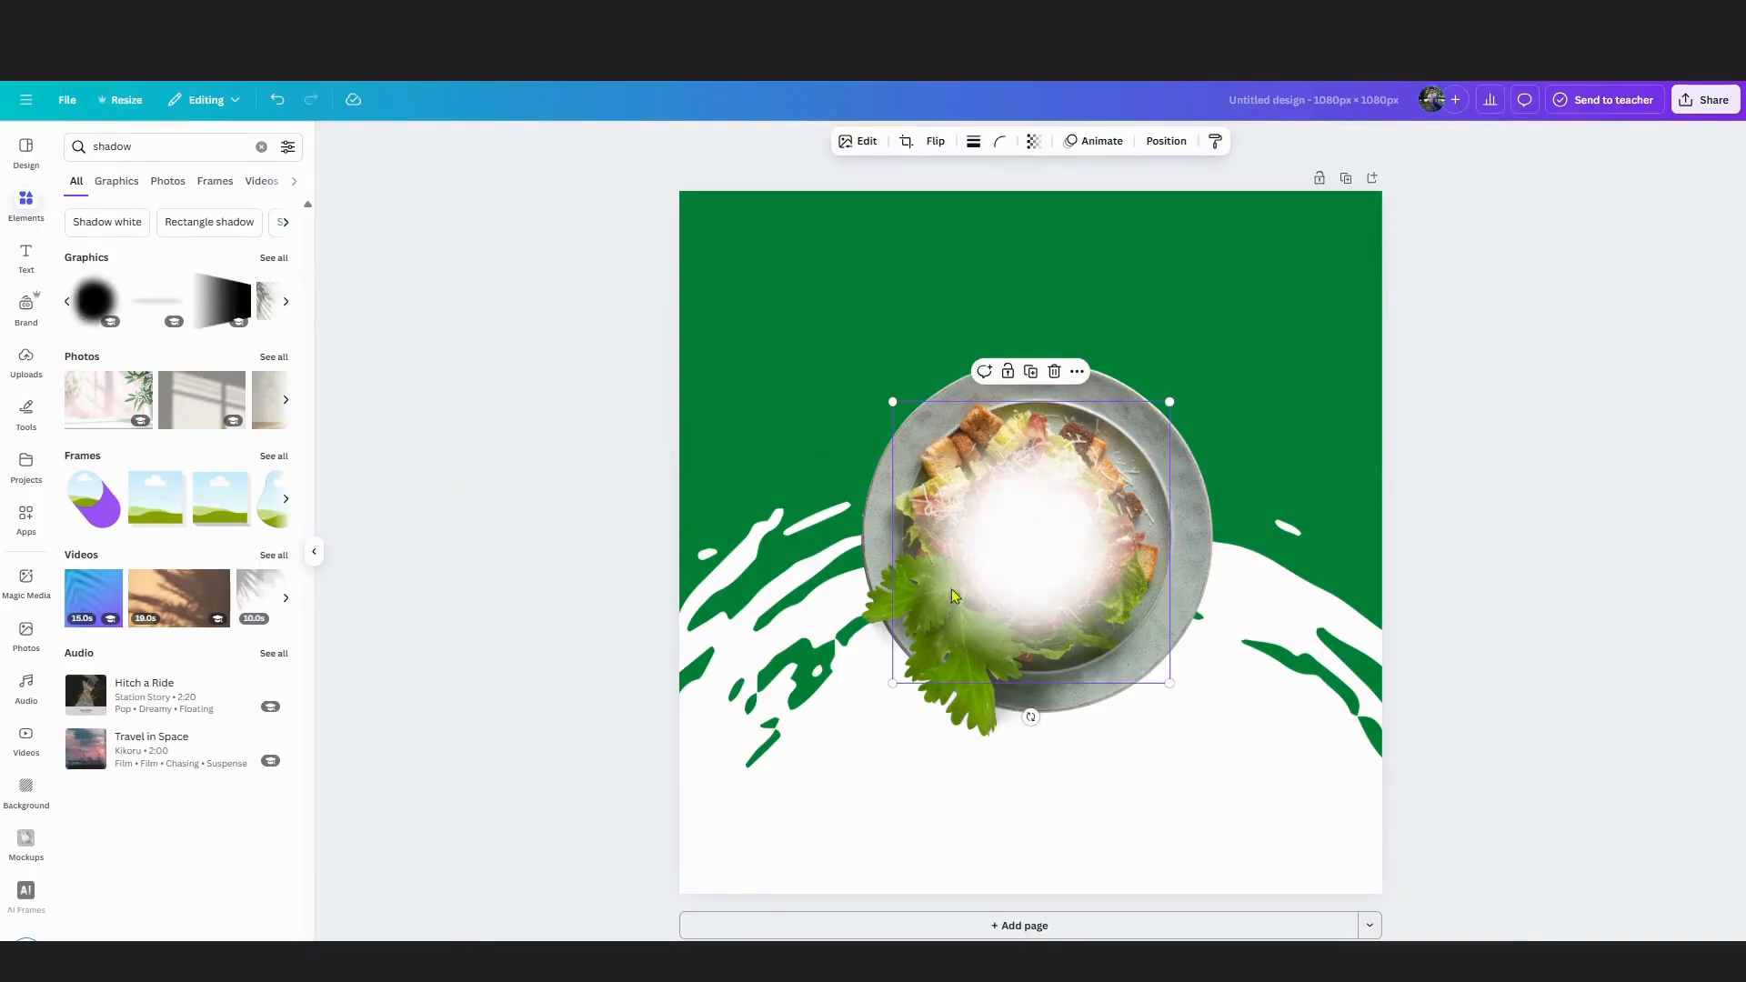
pyautogui.moveTo(1032, 537); pyautogui.dragTo(823, 673)
# Recolour the round shadow black and enlarge it to slightly wider than the plate, over the plate's lower part.
pyautogui.click(959, 141)
pyautogui.click(79, 509)
pyautogui.rightClick(79, 508)
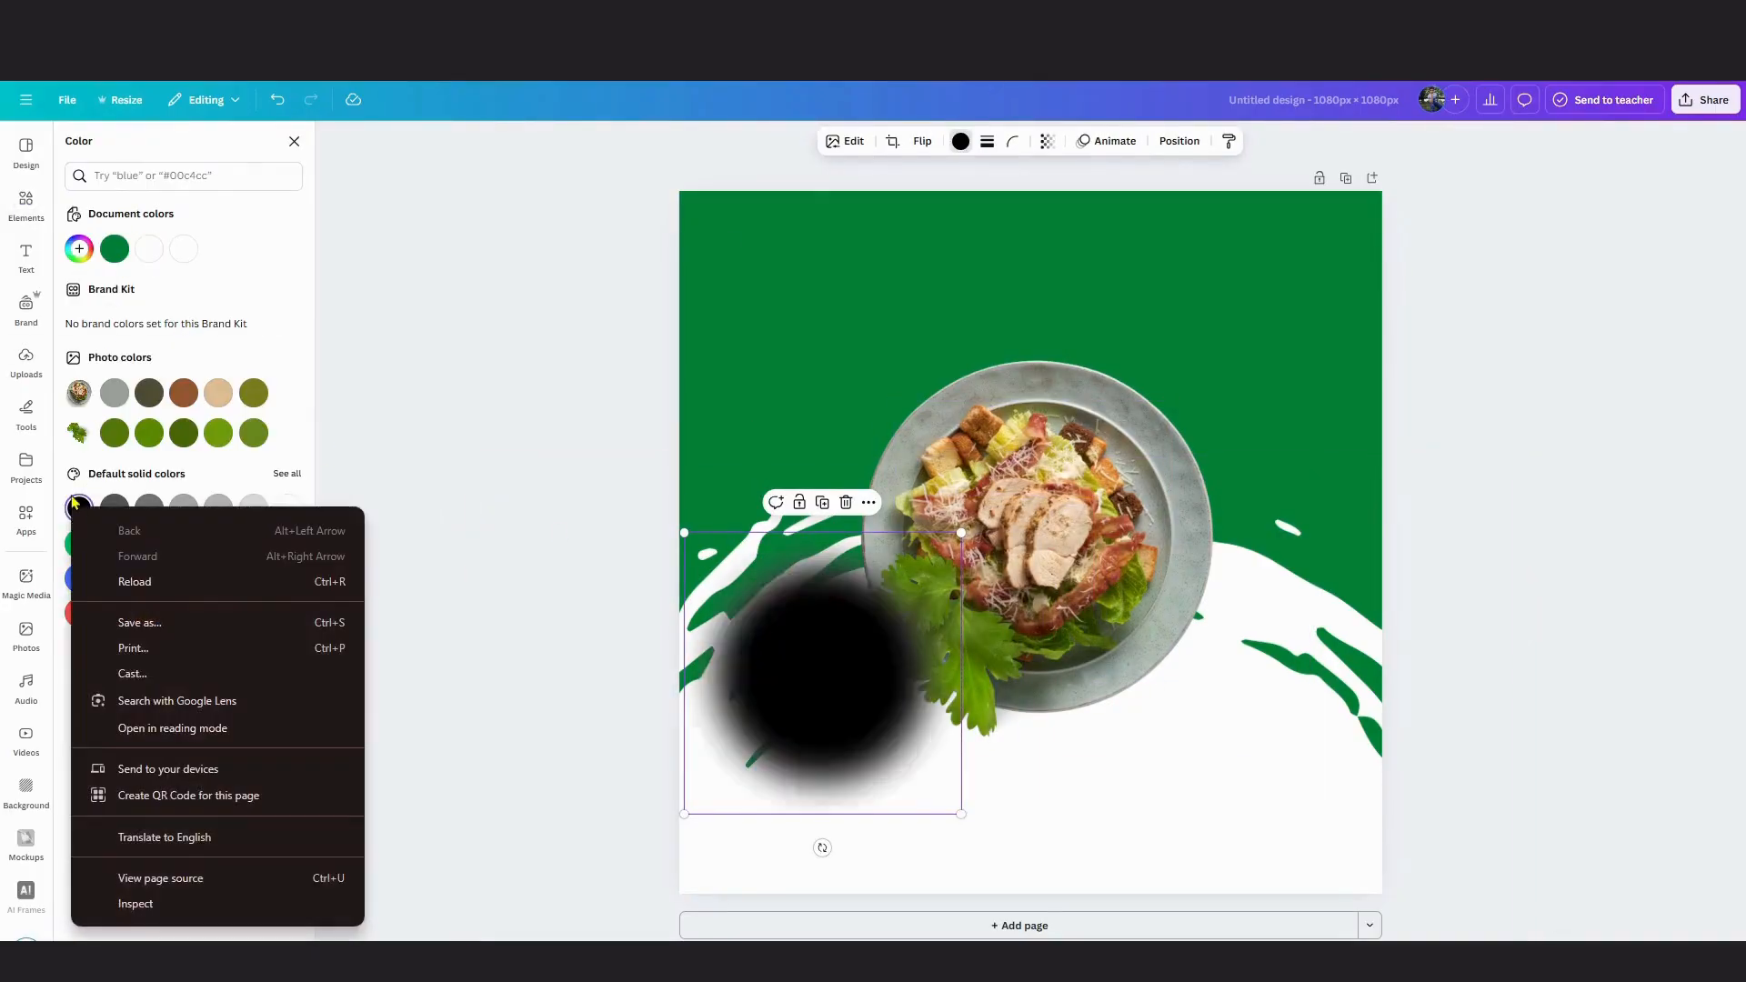
pyautogui.press('Escape')
pyautogui.moveTo(918, 806); pyautogui.dragTo(1247, 830)
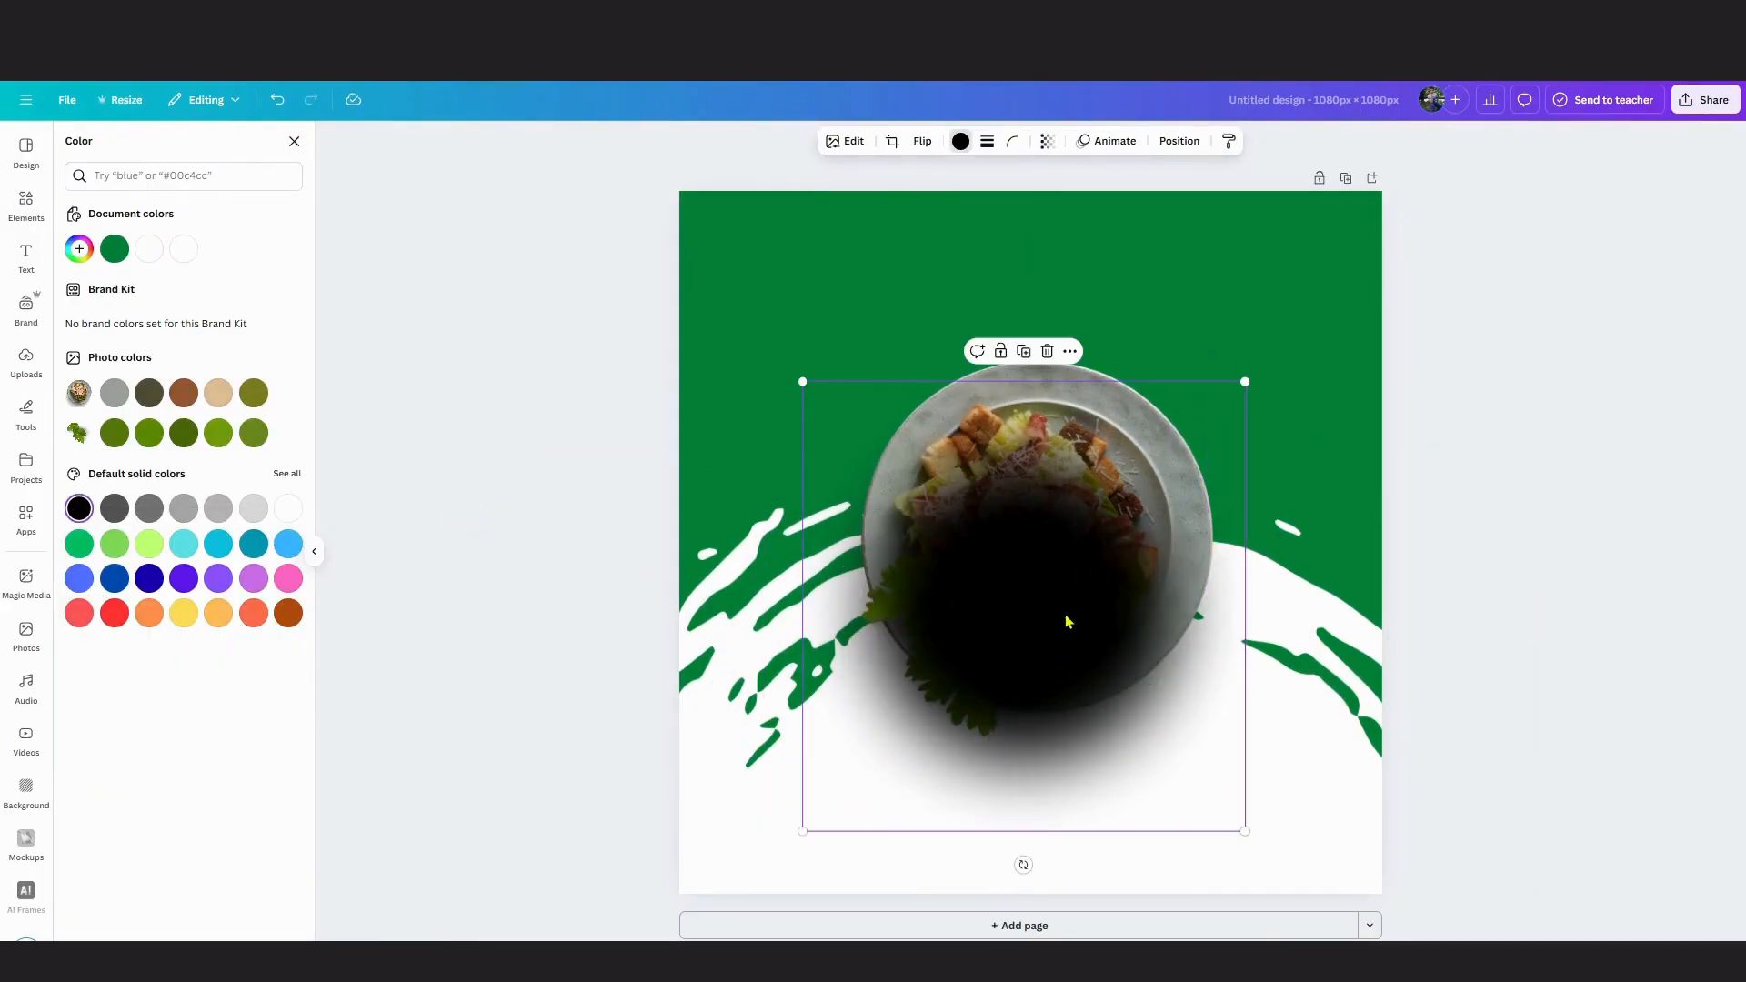
# Send the black shadow backward in the layer order until it lies behind both the leaf and the plate.
pyautogui.rightClick(1065, 616)
pyautogui.moveTo(1149, 729)
pyautogui.click(1317, 791)
pyautogui.rightClick(1302, 675)
pyautogui.moveTo(1273, 693)
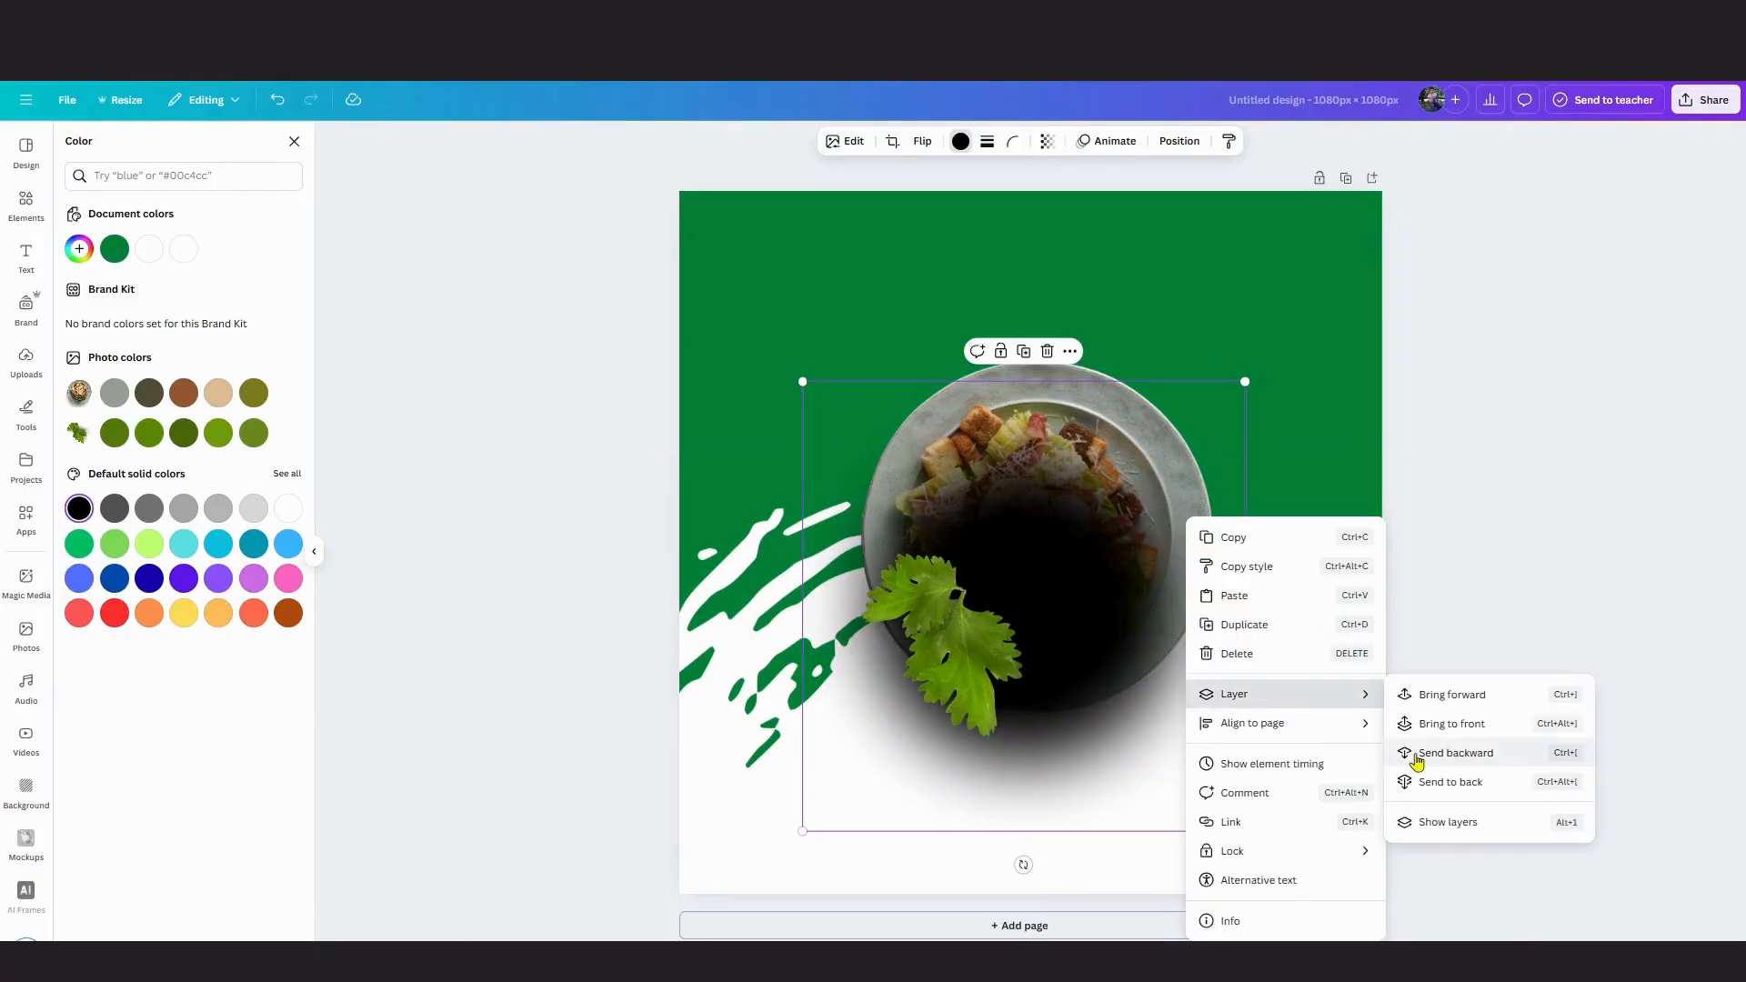
pyautogui.click(1449, 752)
# Adjust the shadow's position so it sits slightly higher behind the plate and shows along its lower edge.
pyautogui.moveTo(1115, 742); pyautogui.dragTo(1144, 762)
pyautogui.click(1540, 649)
pyautogui.hotkey('ctrl', 'z')
pyautogui.click(1149, 794)
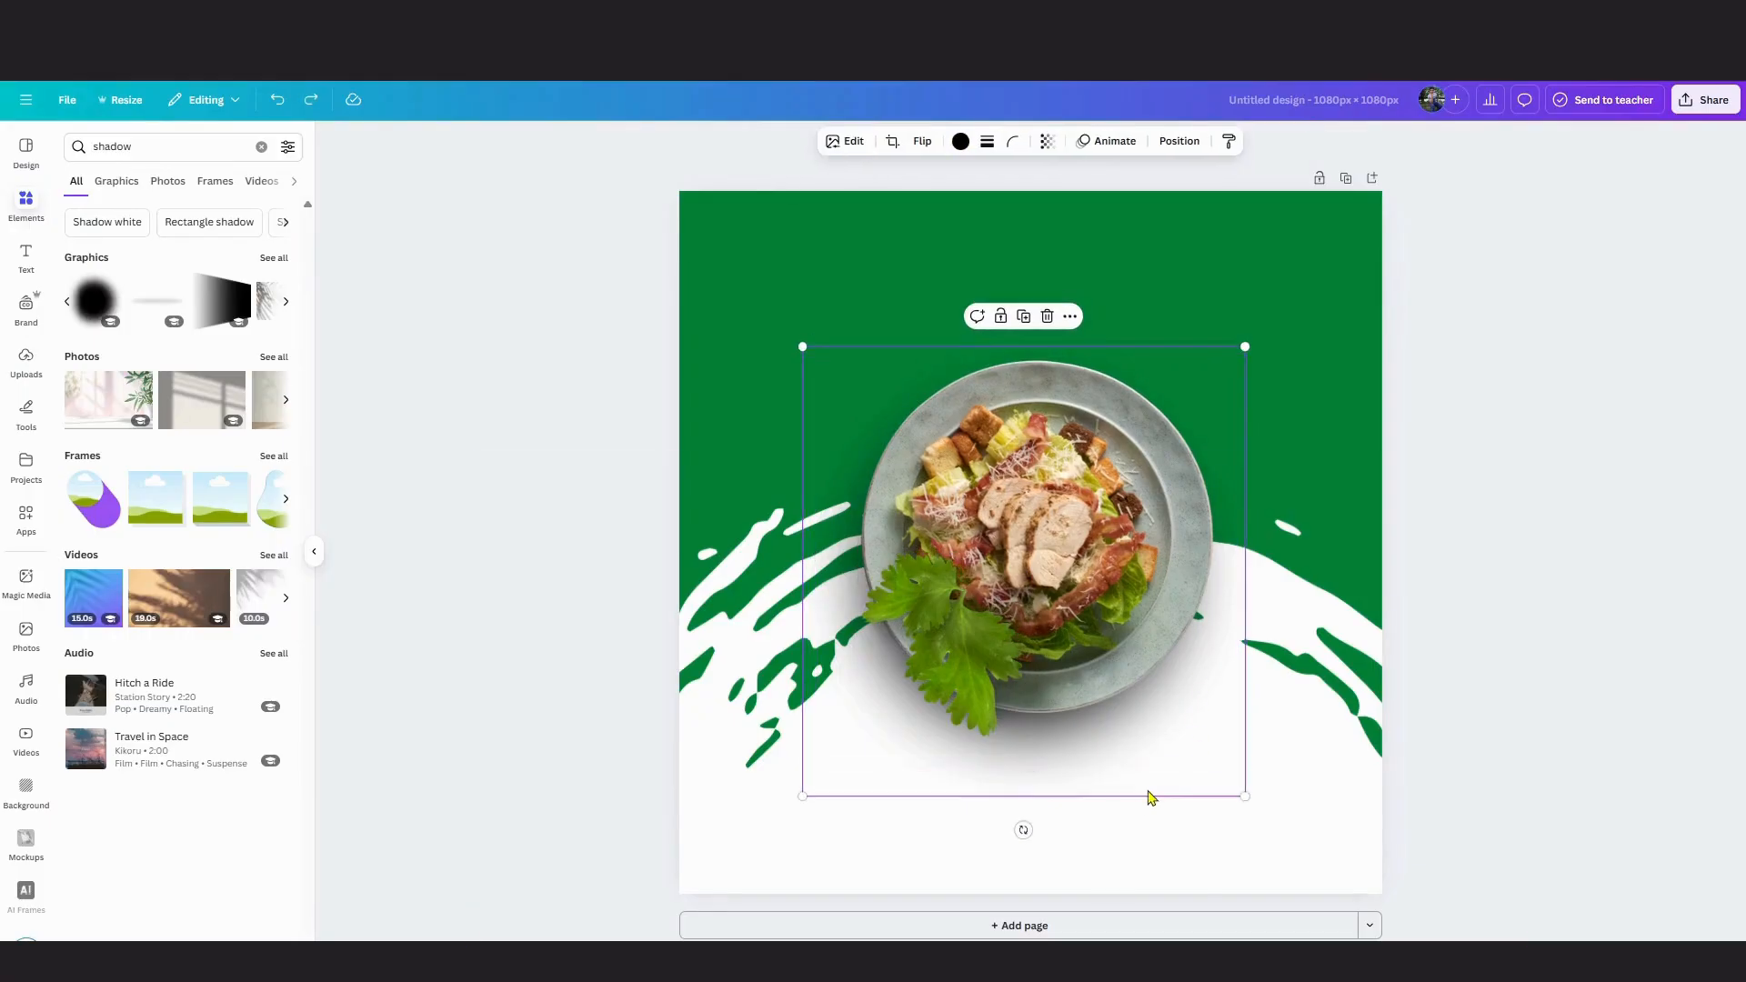
pyautogui.click(1512, 635)
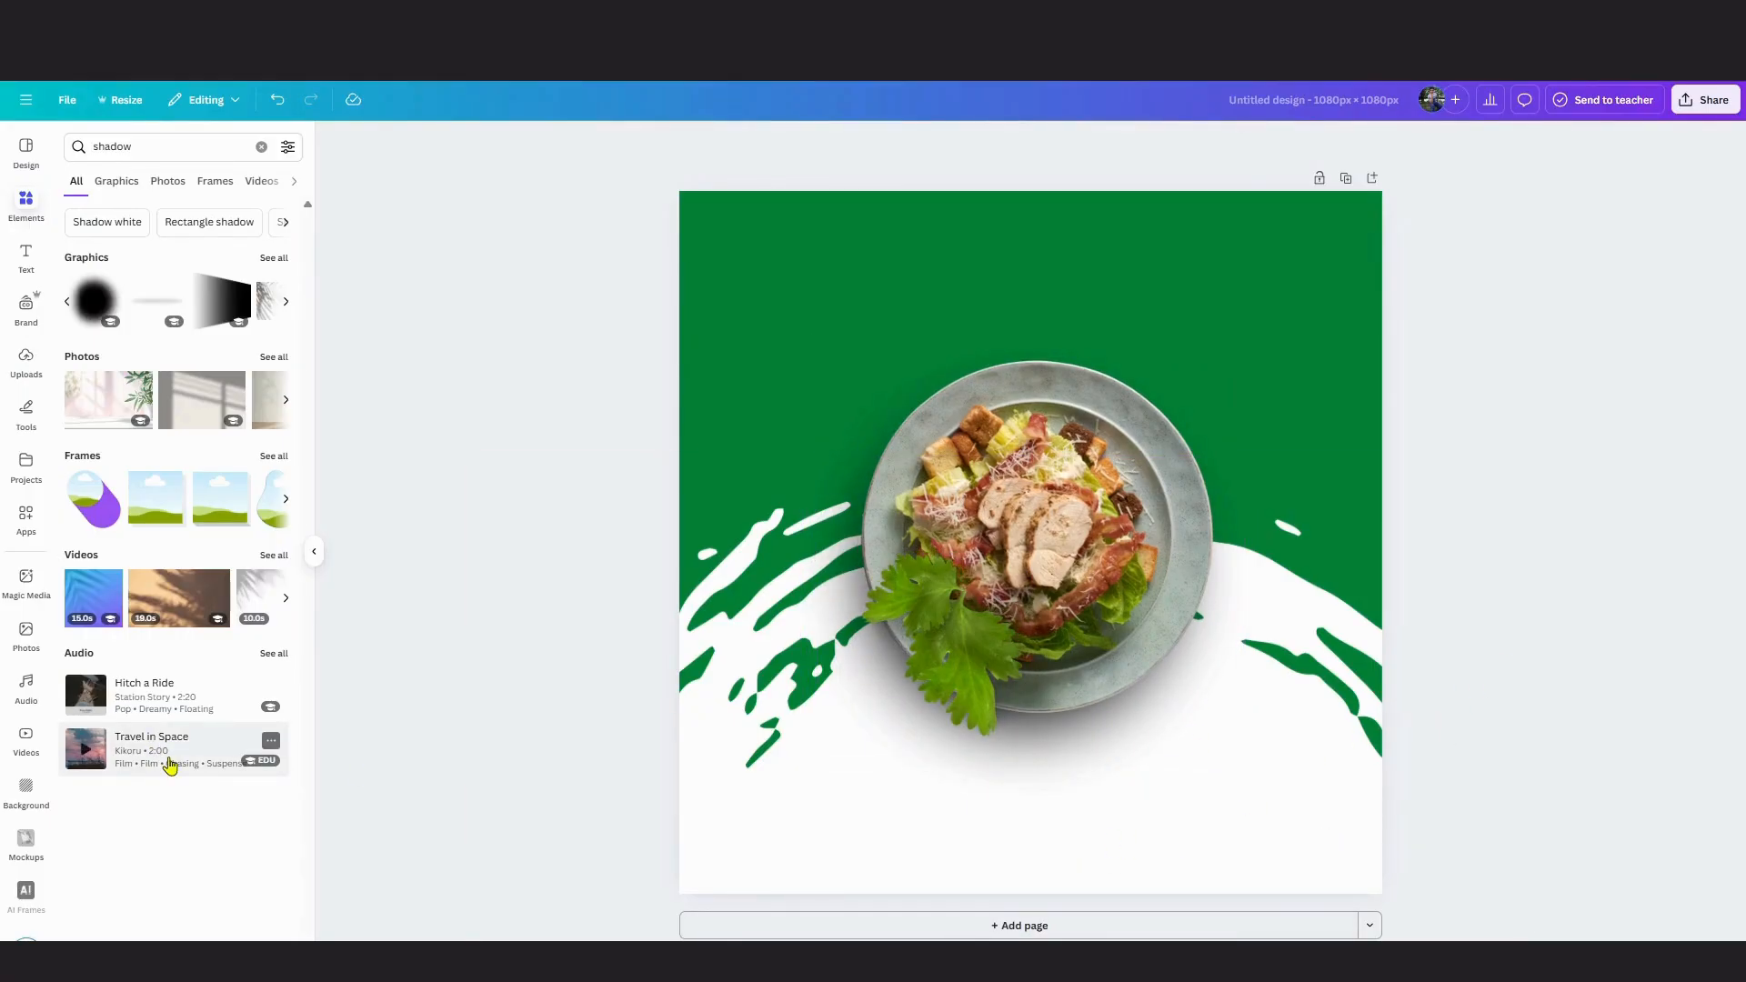
# Fine-tune the plate and leaf over the shadow, shifting them slightly right and up.
pyautogui.click(990, 804)
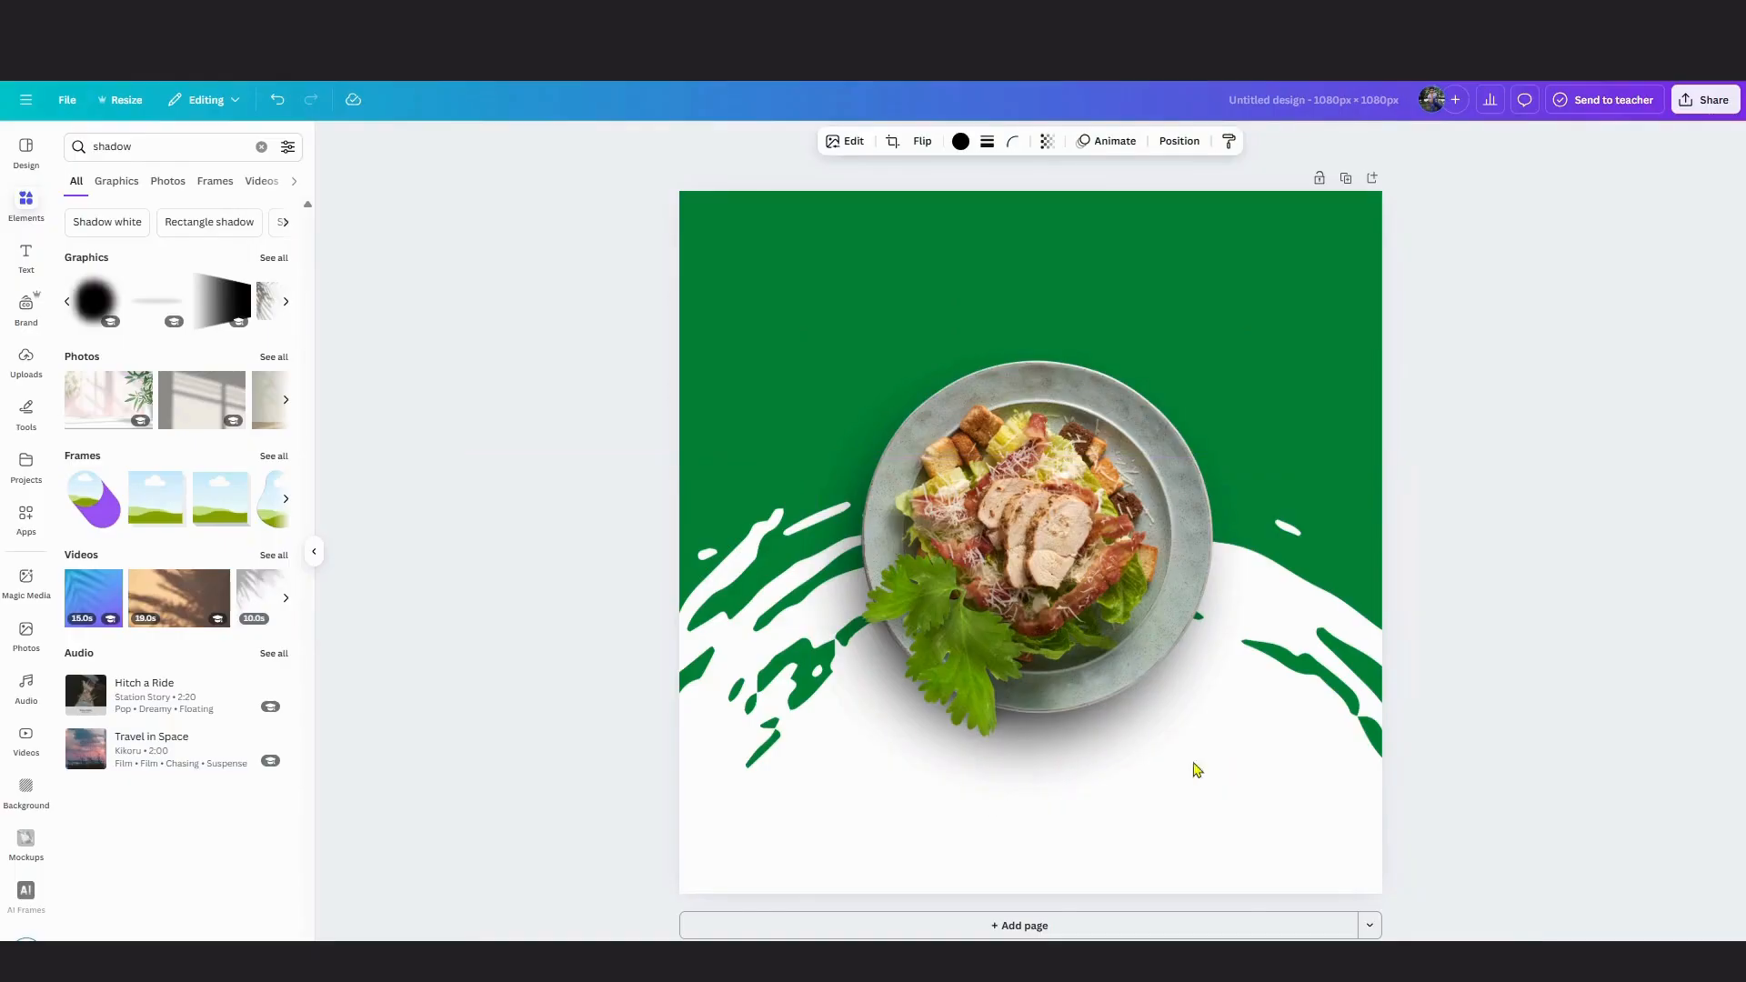
pyautogui.moveTo(1608, 703); pyautogui.dragTo(1196, 612)
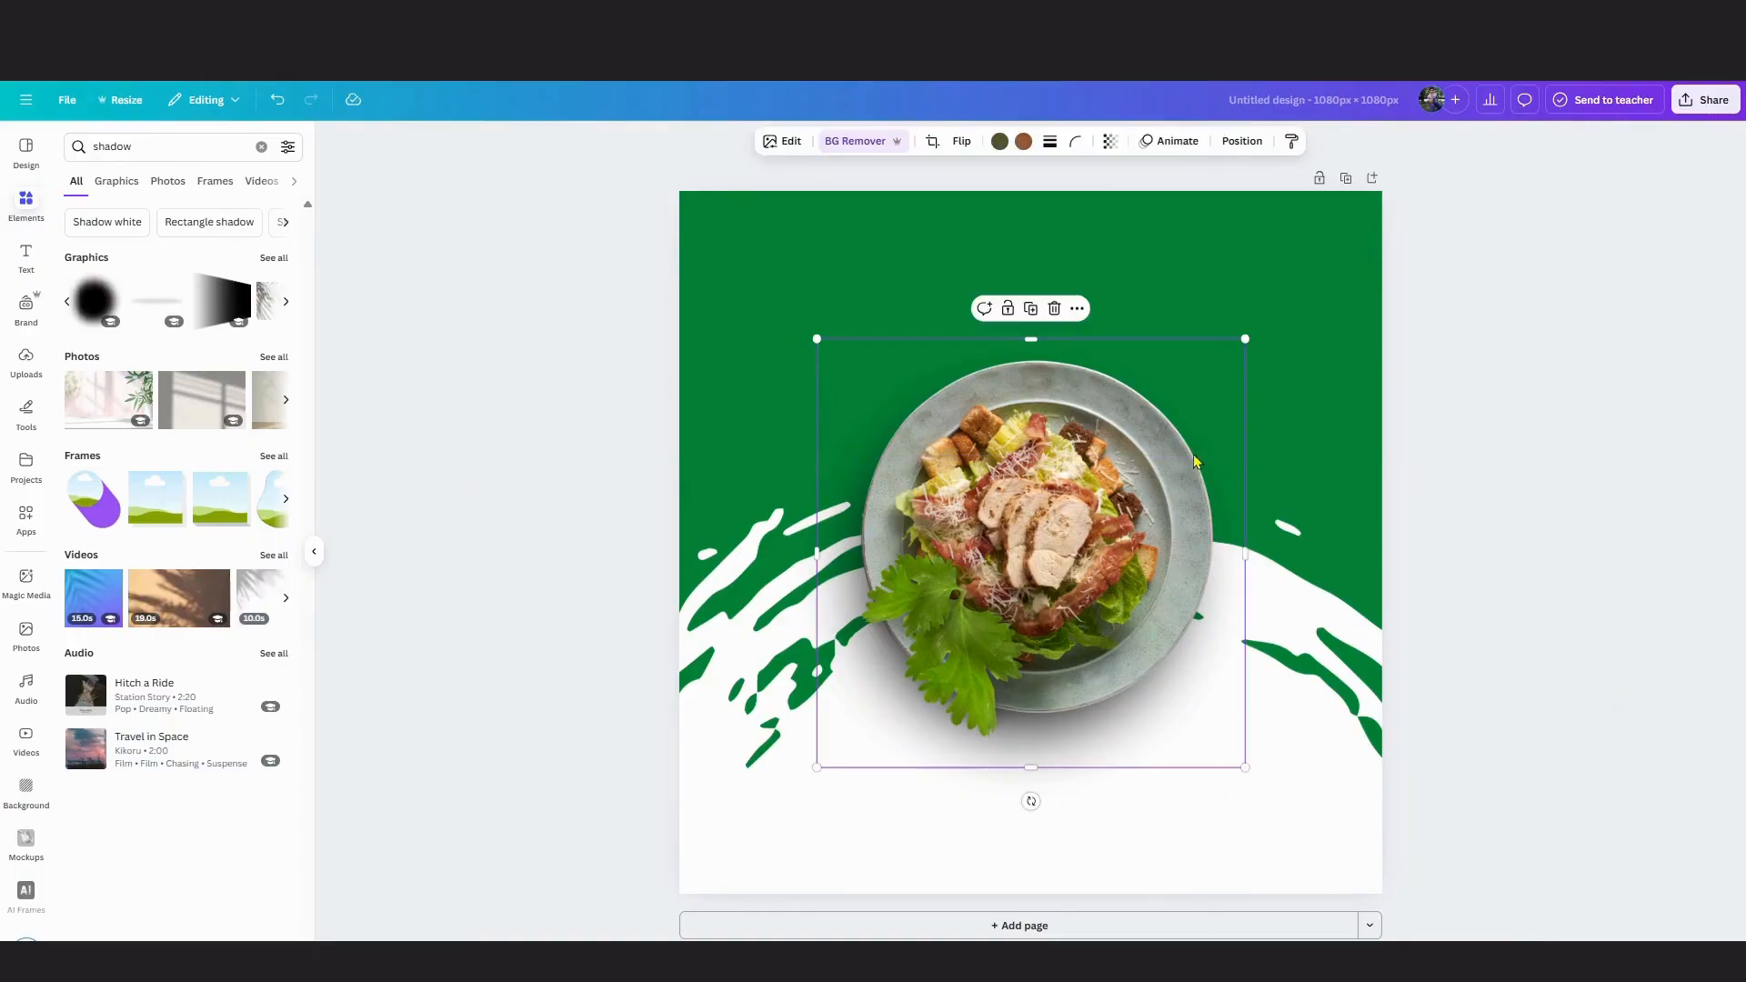
pyautogui.moveTo(1247, 343); pyautogui.dragTo(1245, 346)
pyautogui.moveTo(1165, 424); pyautogui.dragTo(1173, 427)
pyautogui.click(1687, 545)
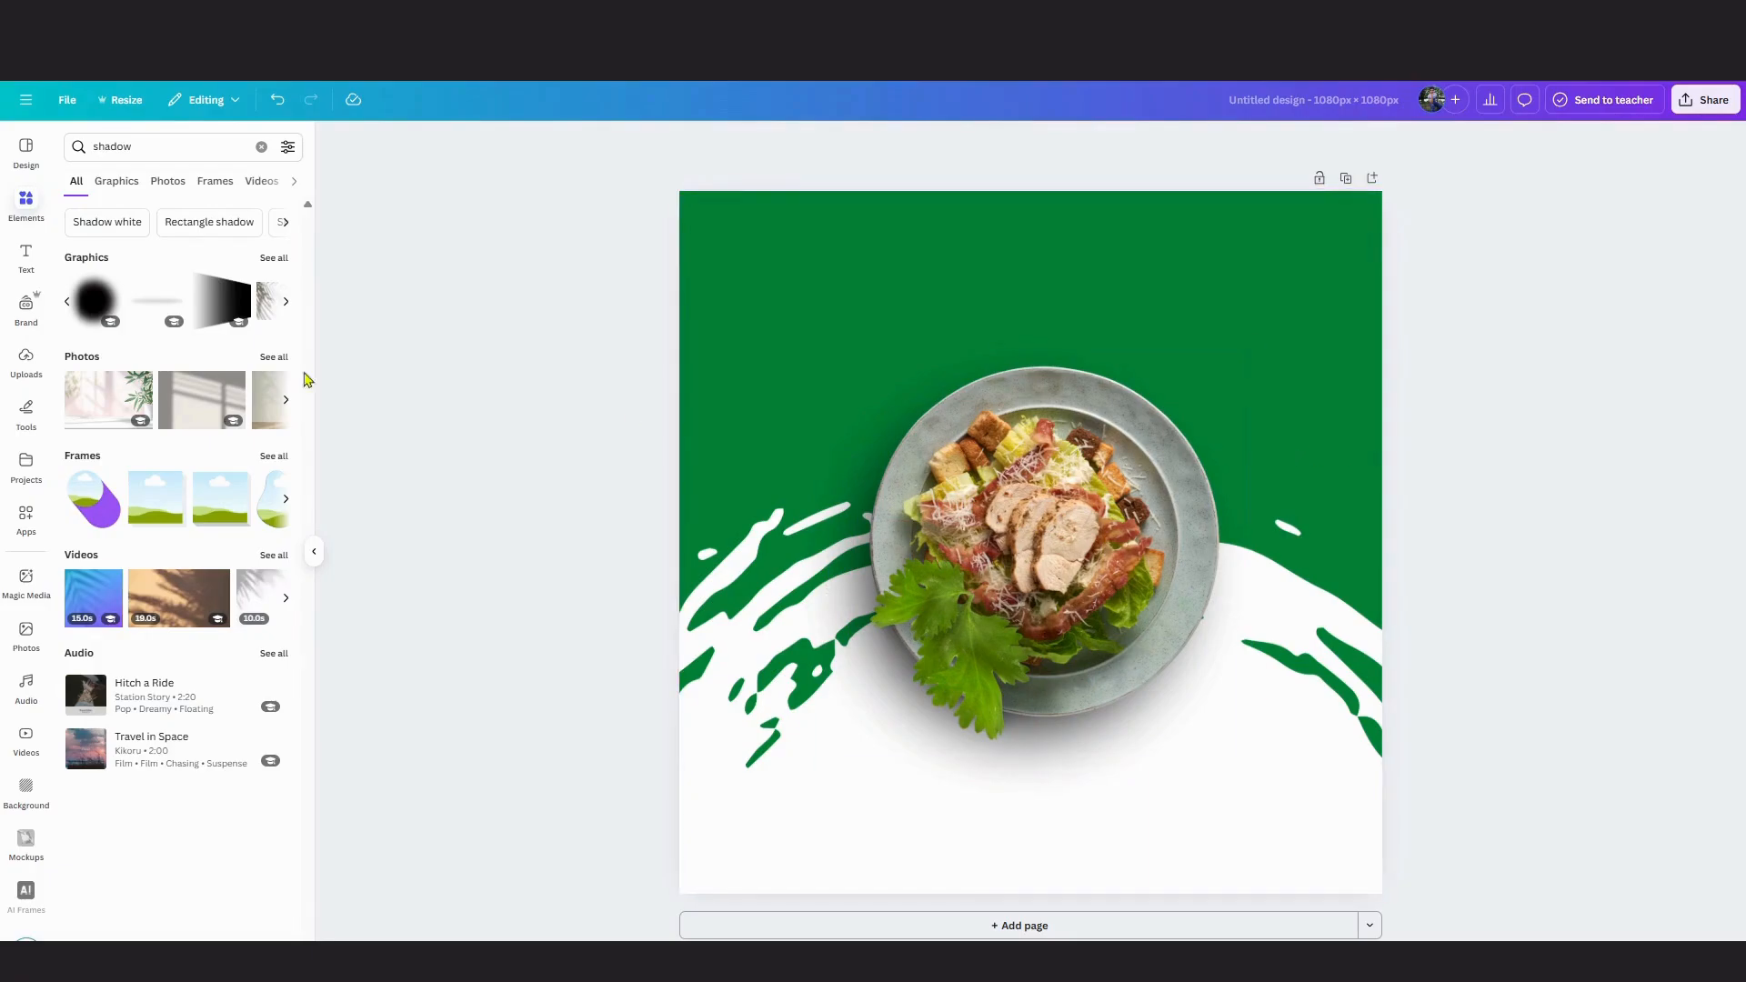
pyautogui.moveTo(1062, 389); pyautogui.dragTo(1060, 378)
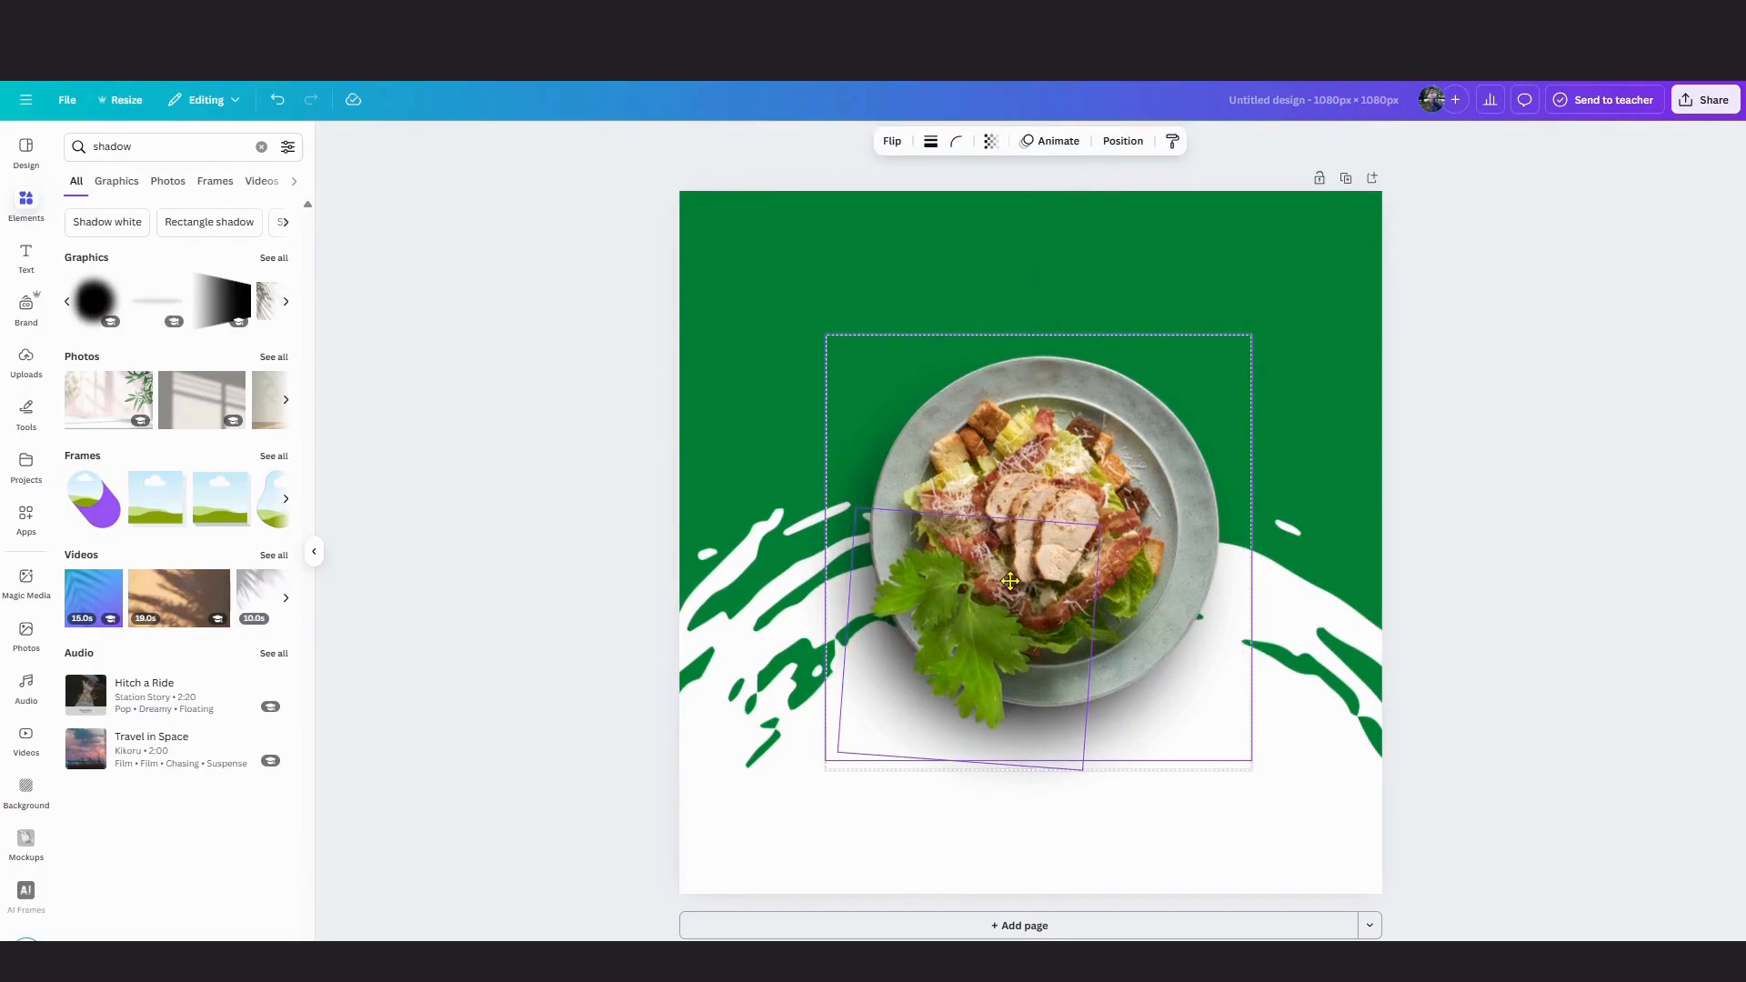
pyautogui.click(1554, 513)
# Add a heading to the page with the text "YUMMY FOOD".
pyautogui.click(26, 259)
pyautogui.click(232, 343)
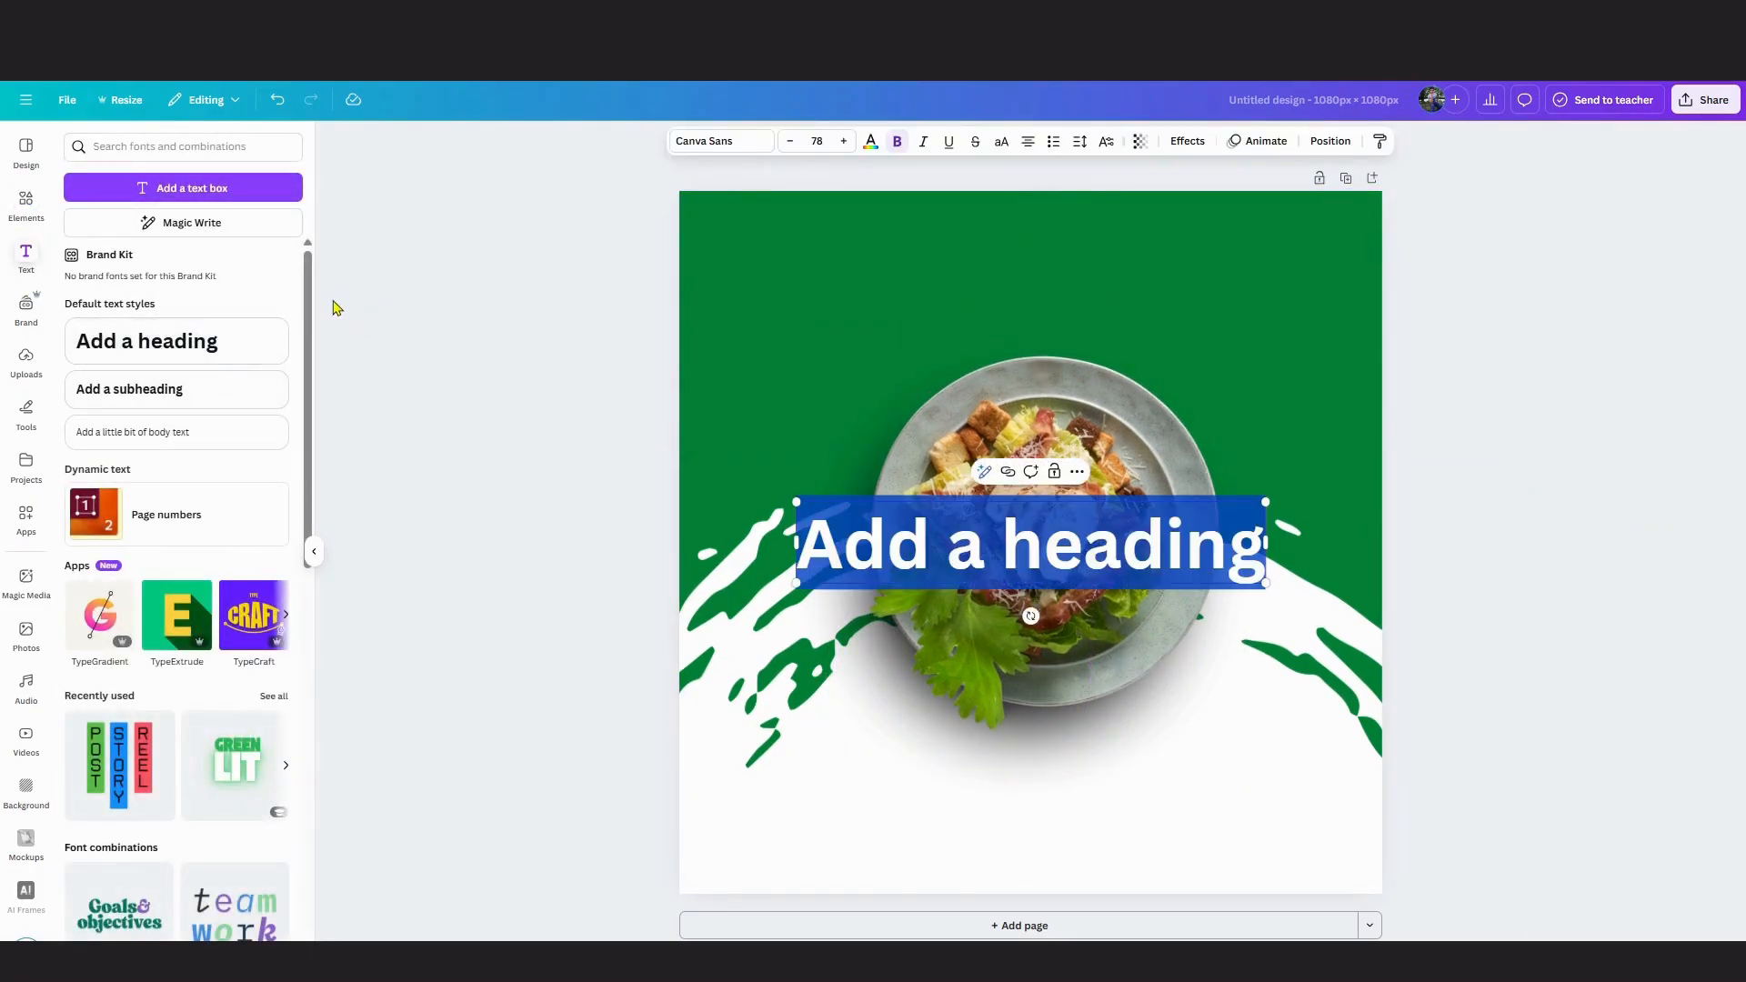
pyautogui.write('Ymmy')
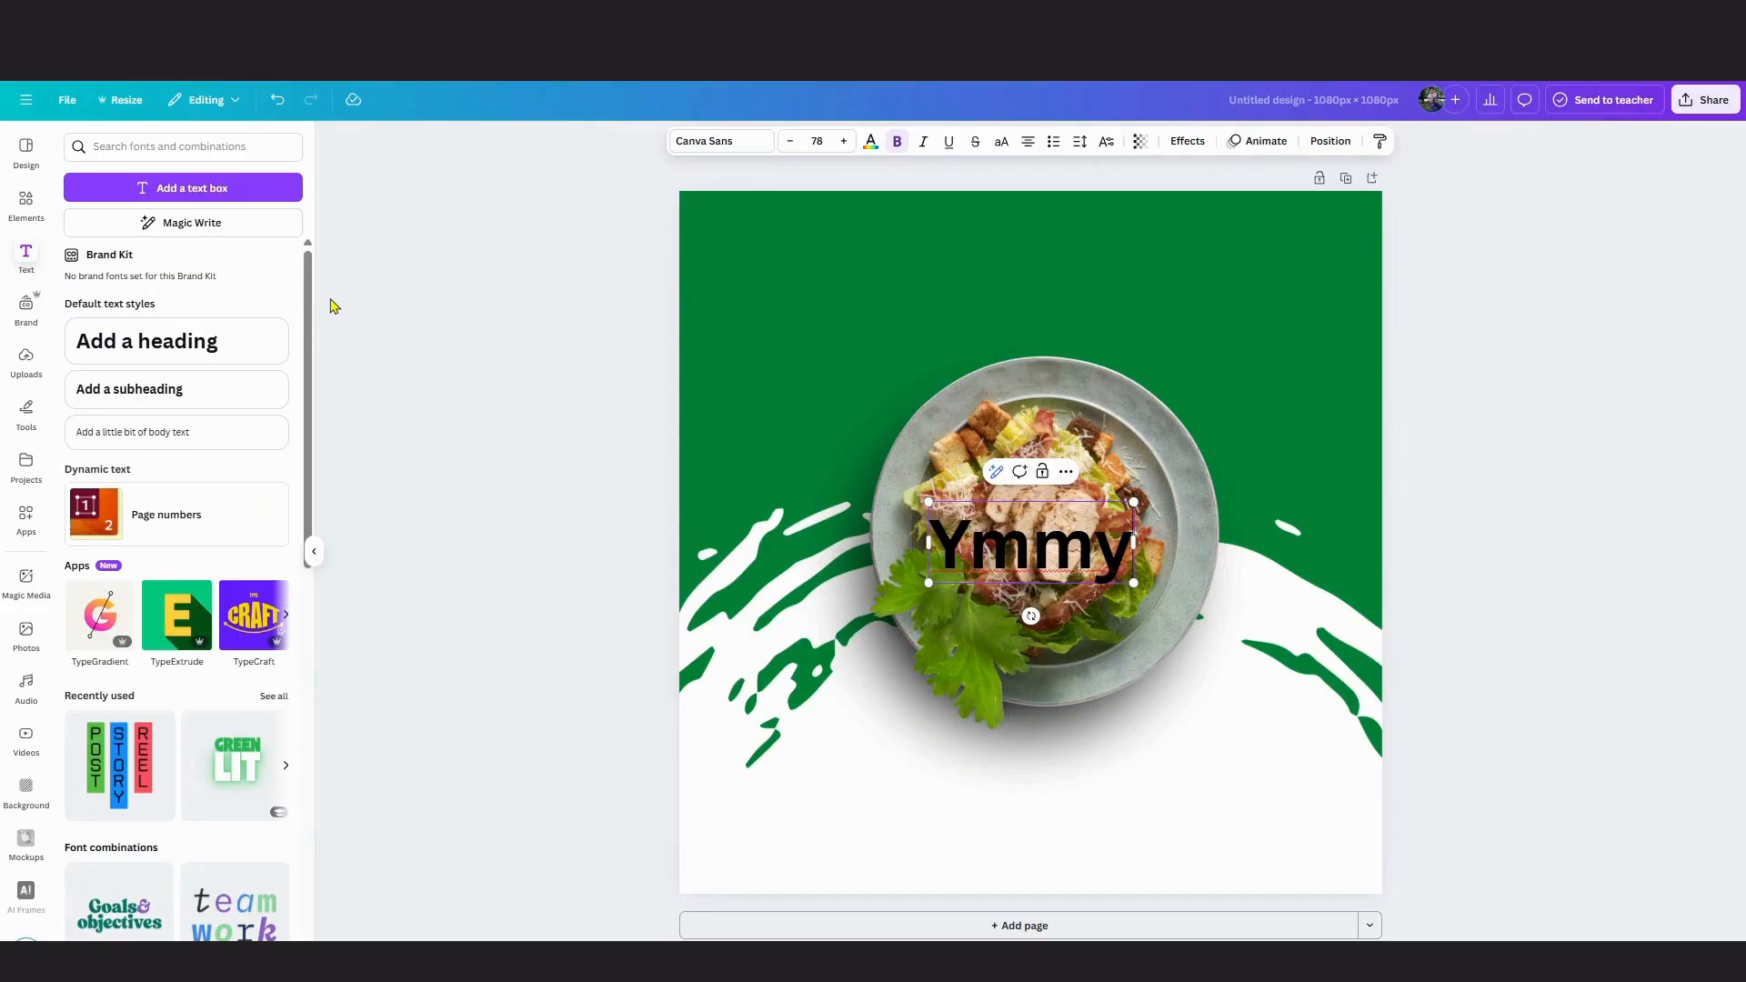
pyautogui.press('BackSpace')
pyautogui.press('BackSpace')
pyautogui.press('BackSpace')
pyautogui.press('BackSpace')
pyautogui.write('YUMMY FOOD')
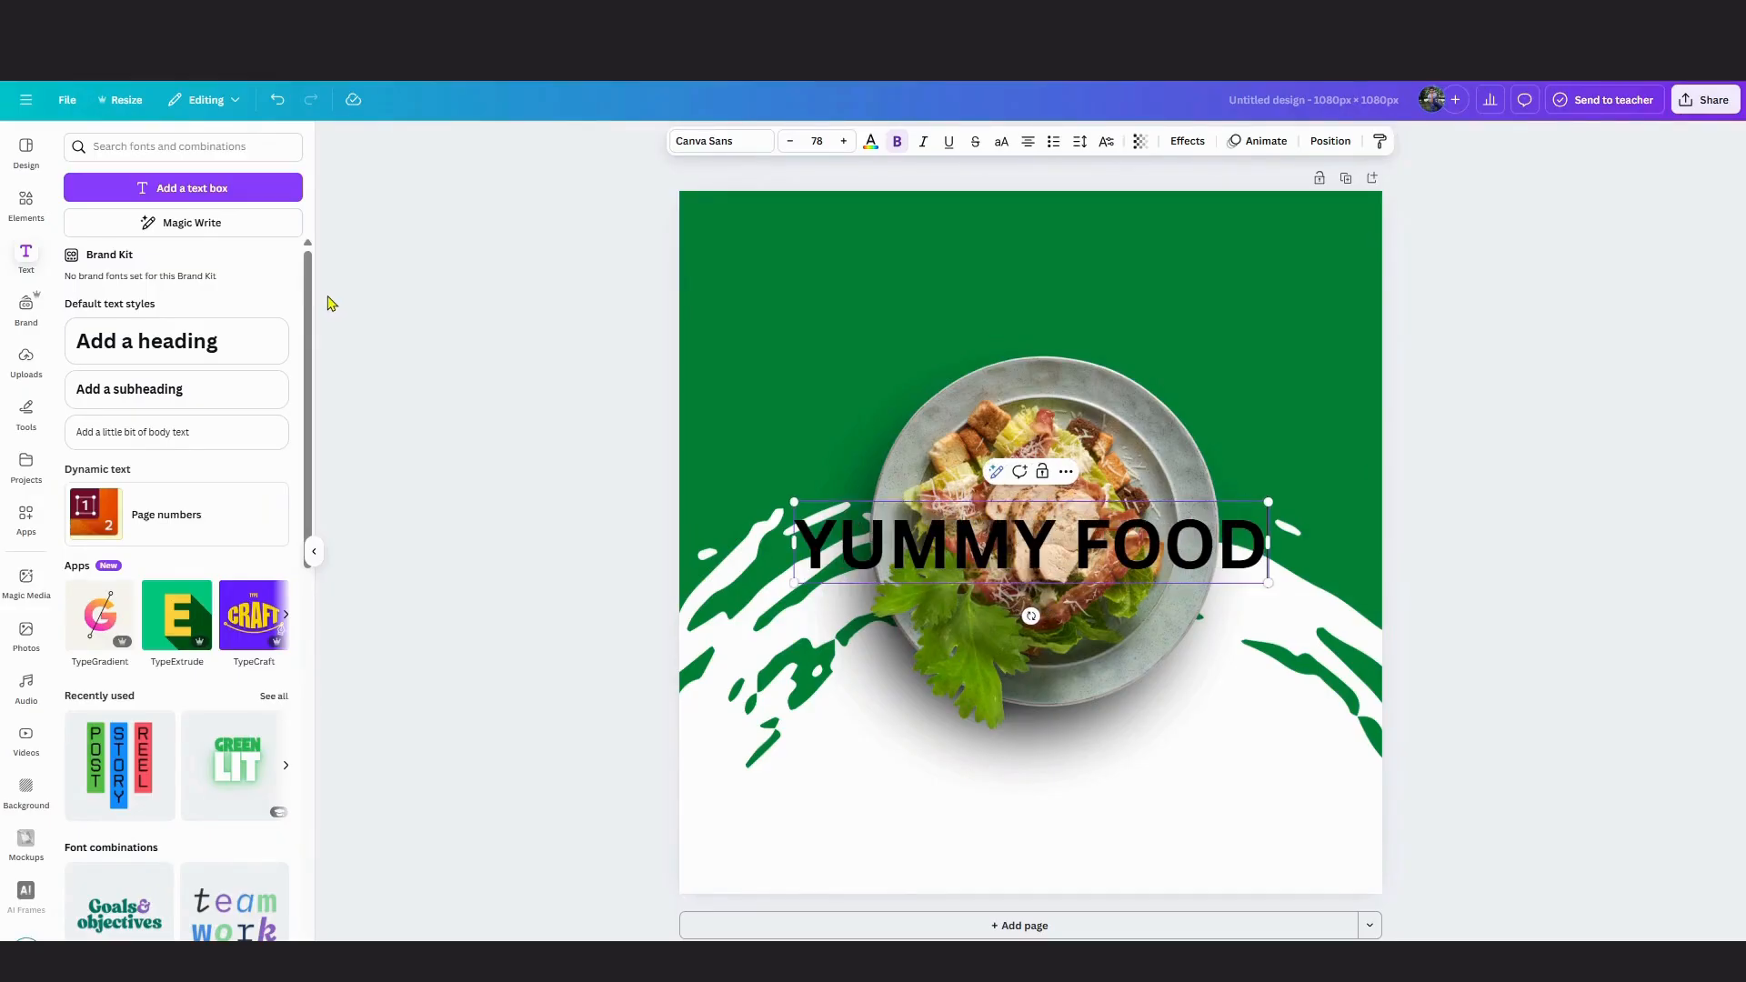
pyautogui.click(329, 303)
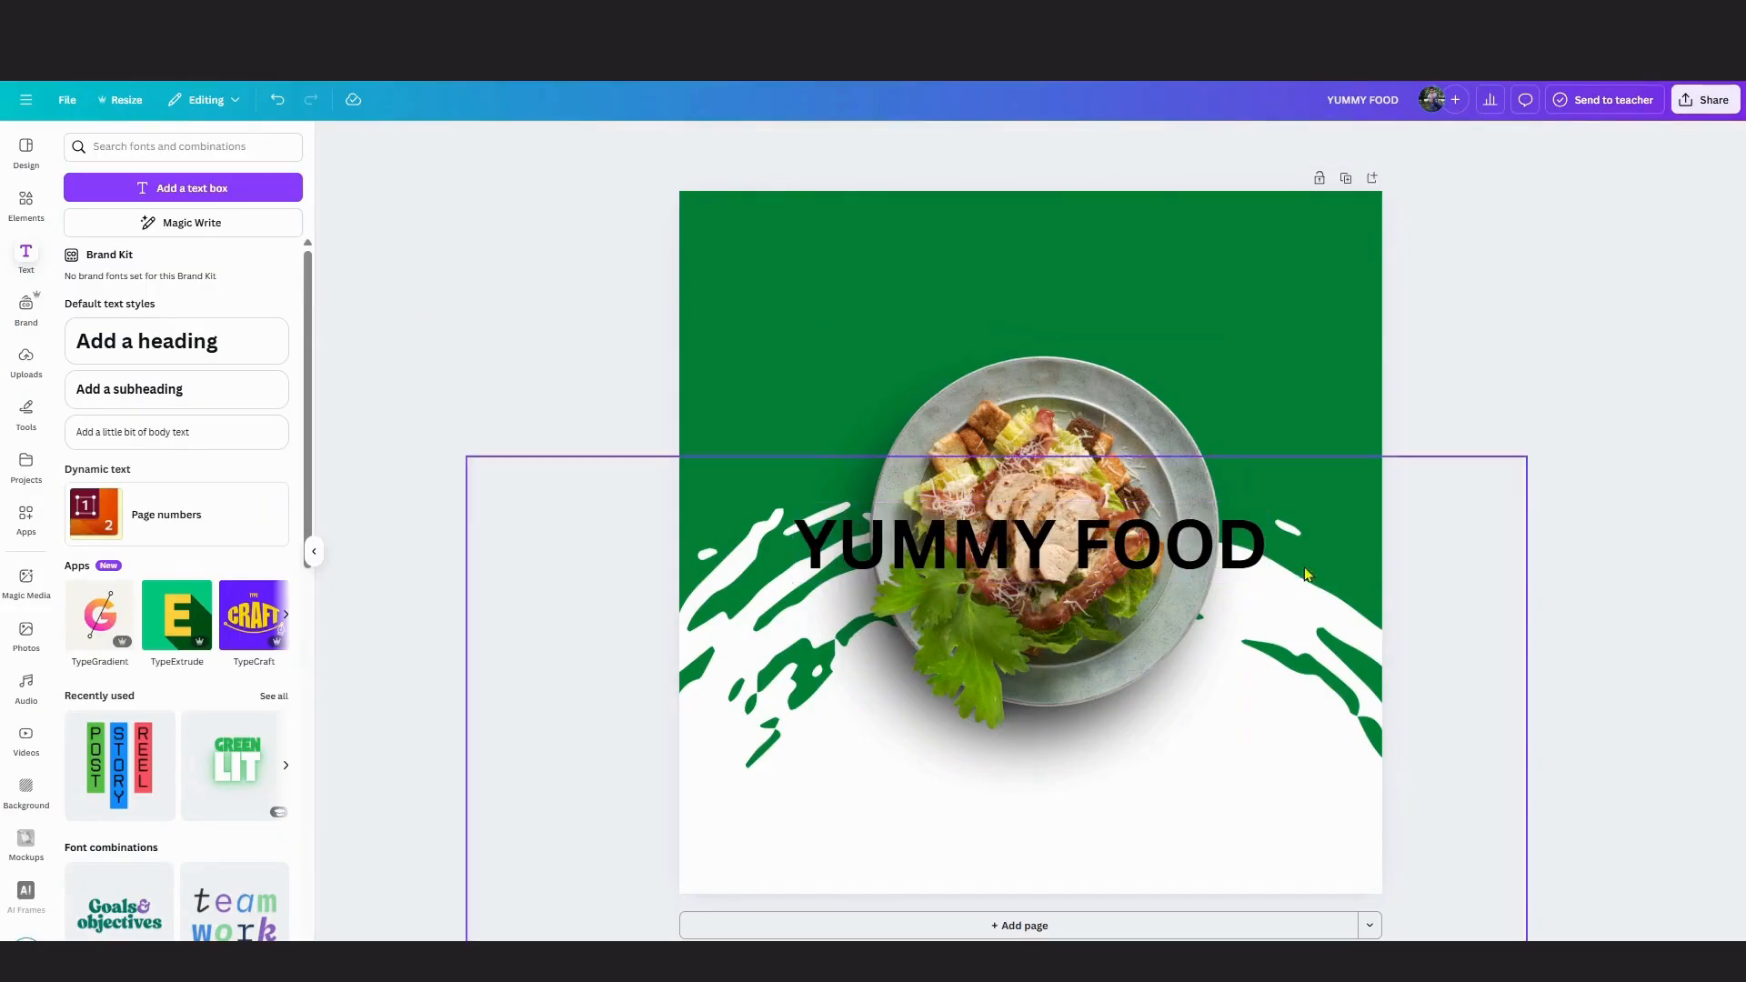
# Move the "YUMMY FOOD" heading above the plate near the page's upper edge and set its font to Josefin Sans.
pyautogui.moveTo(1095, 539); pyautogui.dragTo(1096, 245)
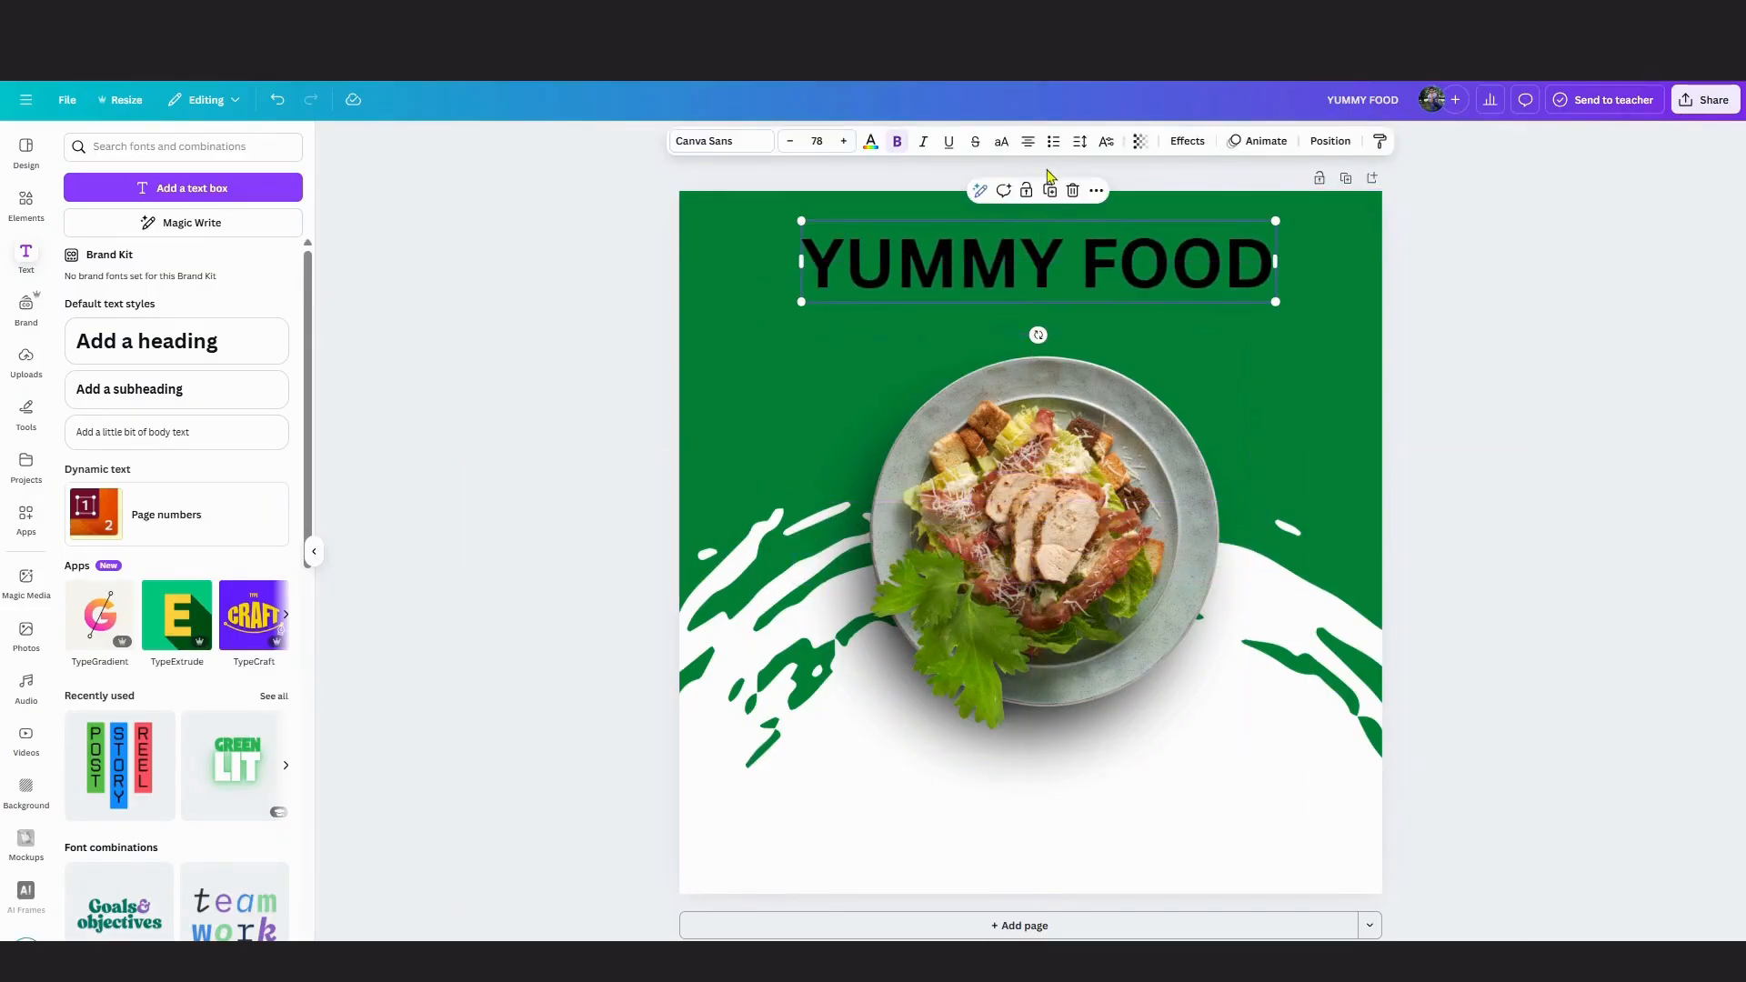
pyautogui.click(760, 148)
pyautogui.click(146, 411)
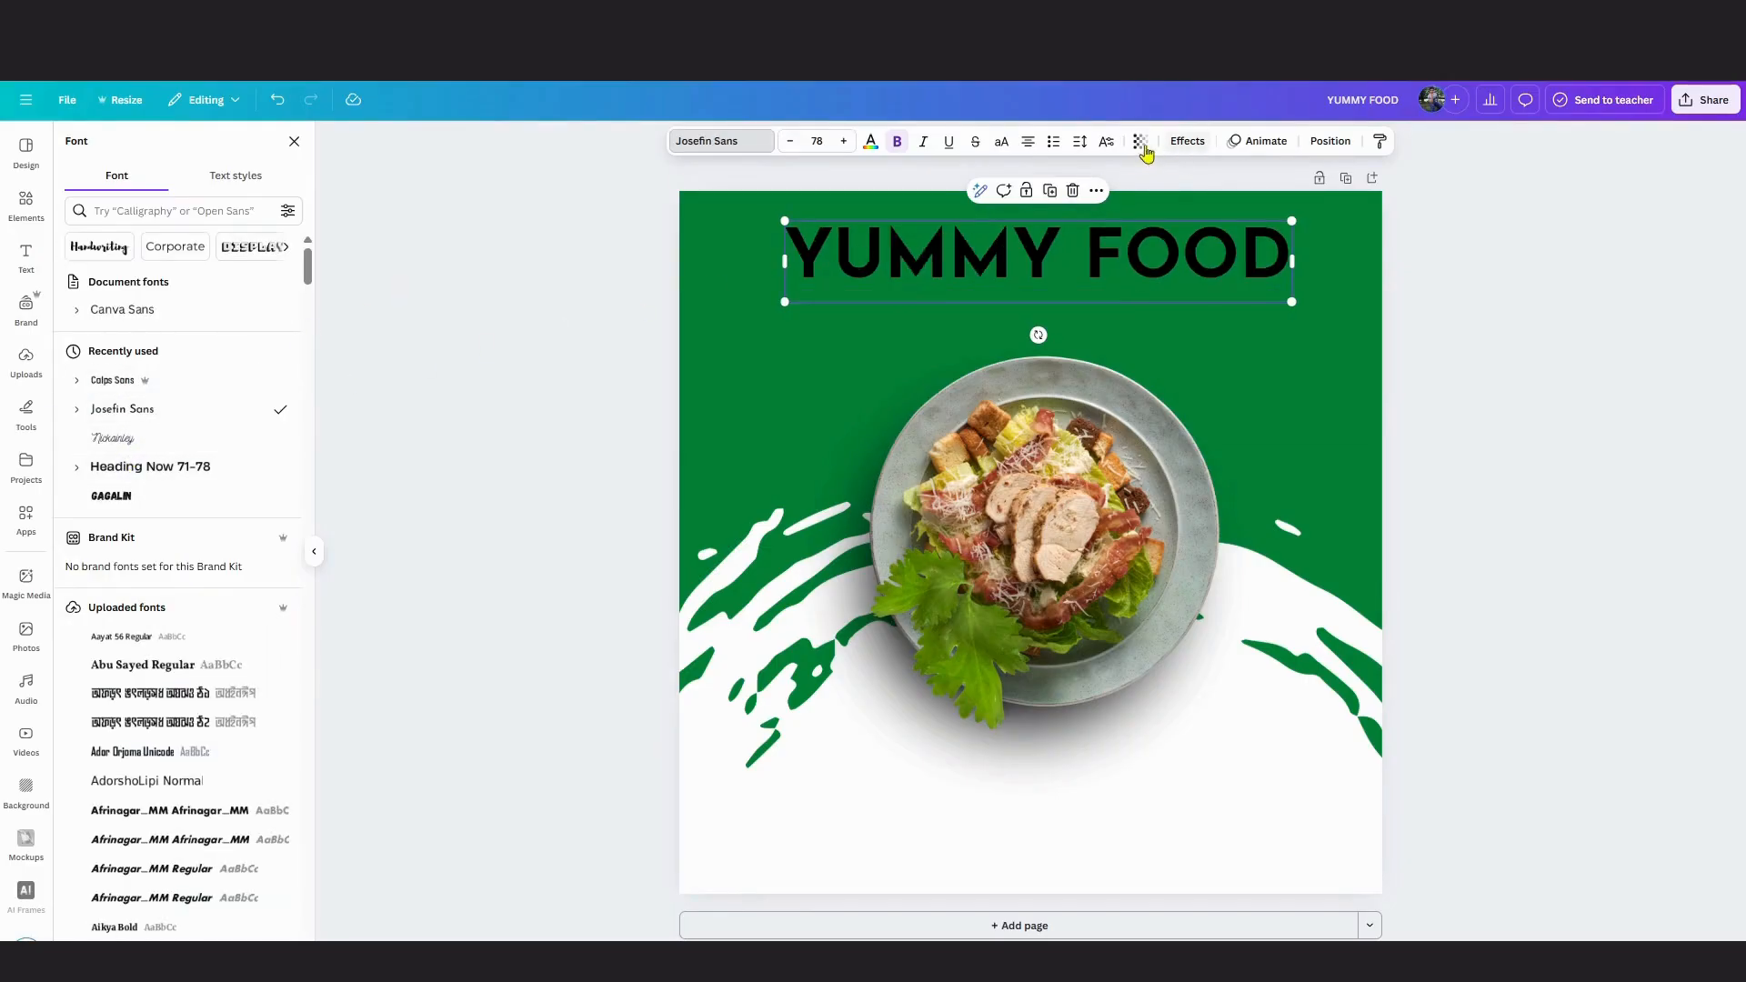
# Apply the Curve text effect to the "YUMMY FOOD" heading and adjust its strength so the text arches over the plate.
pyautogui.click(1186, 141)
pyautogui.click(182, 656)
pyautogui.moveTo(180, 754); pyautogui.dragTo(170, 755)
# Group the plate with the leaf and scale the group down slightly, keeping it below the curved heading.
pyautogui.click(1030, 400)
pyautogui.keyDown('shift'); pyautogui.click(1156, 571); pyautogui.keyUp('shift')
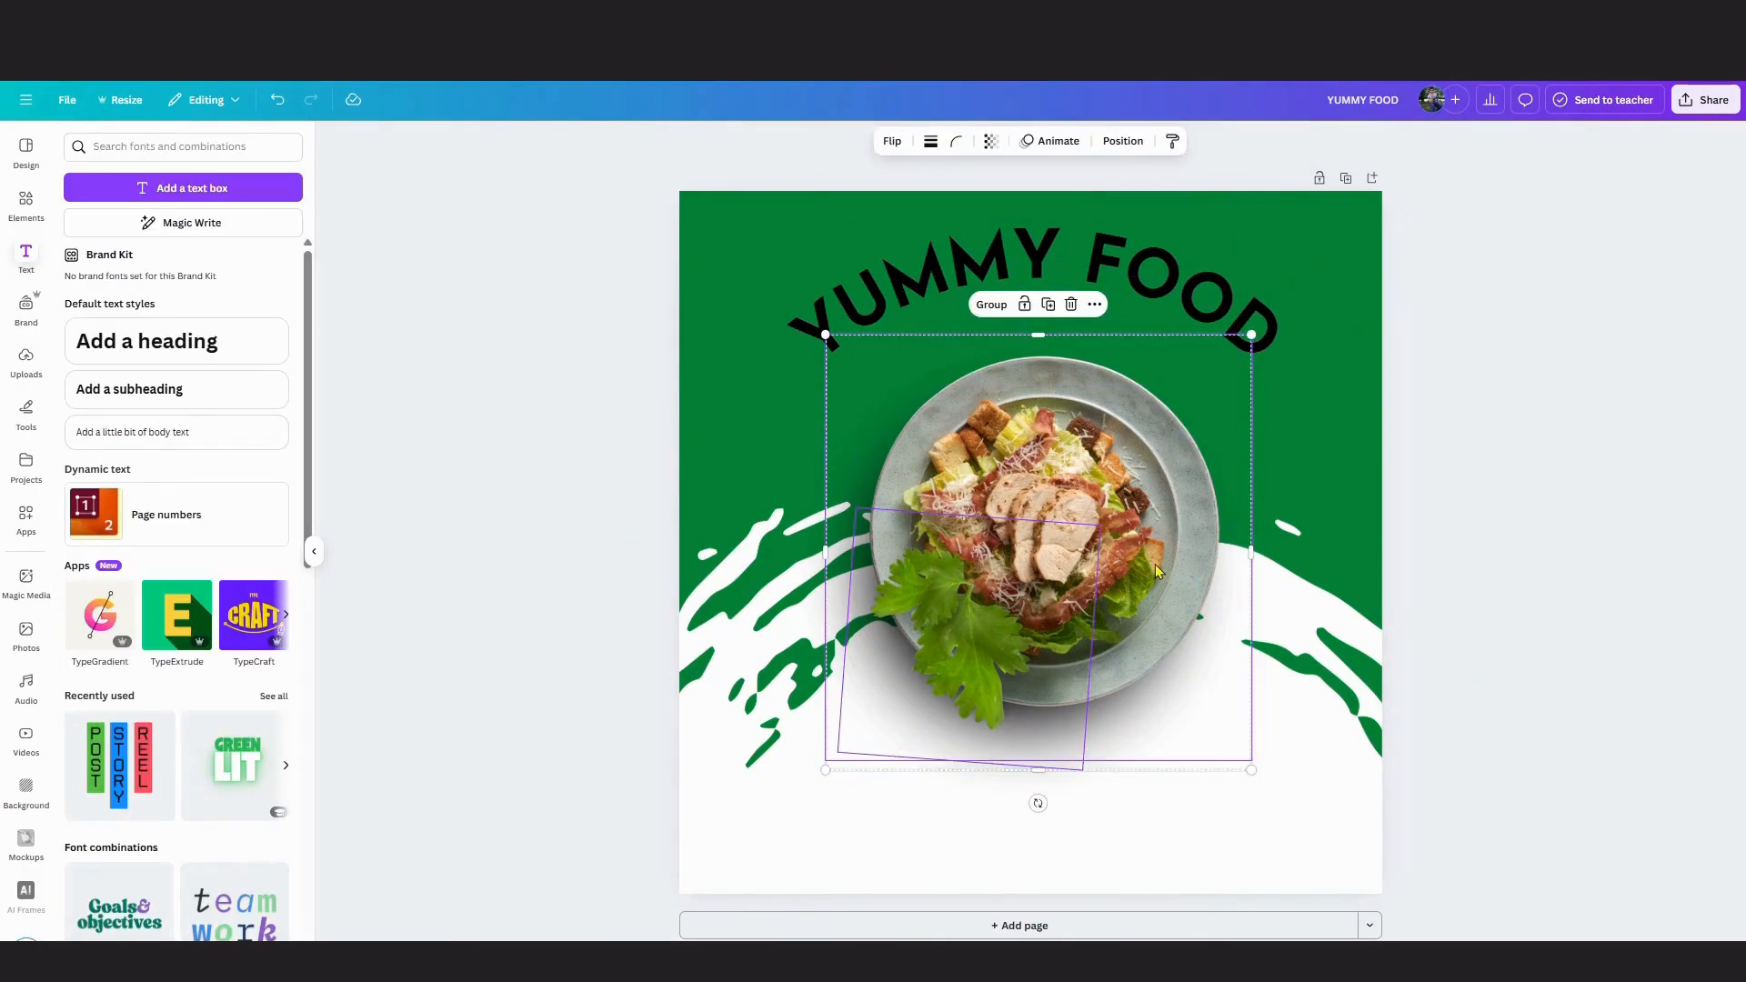
pyautogui.hotkey('ctrl', 'g')
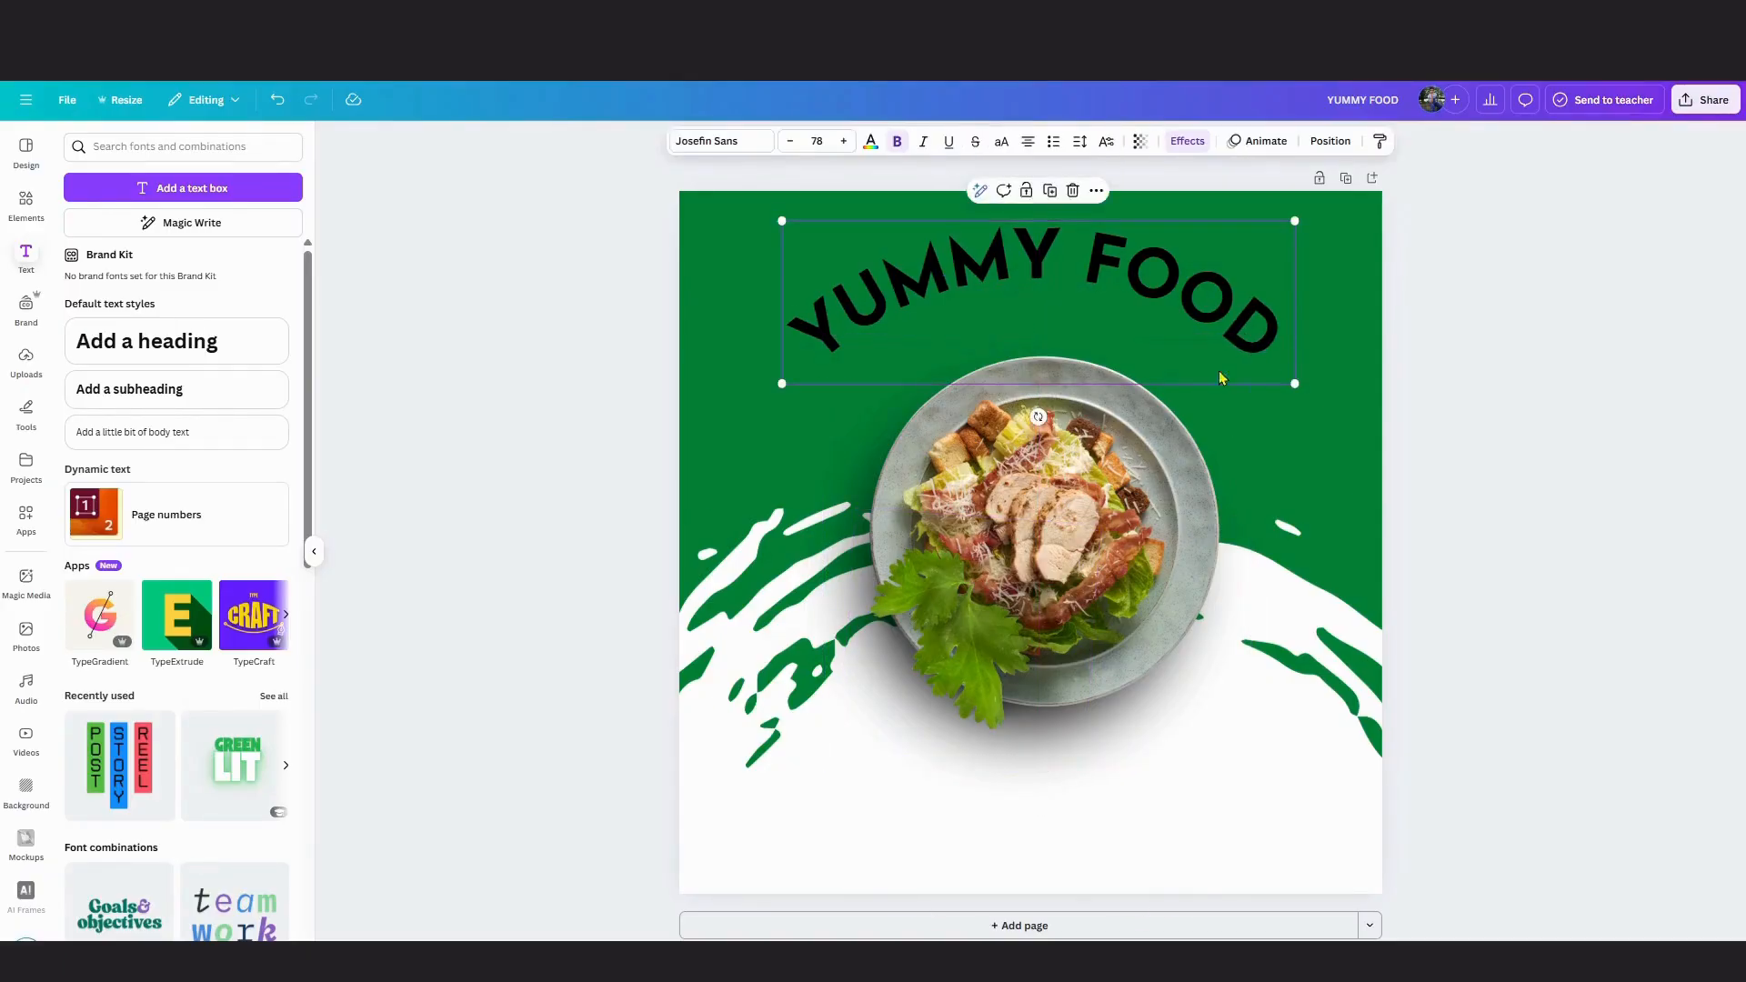
pyautogui.moveTo(1251, 335); pyautogui.dragTo(1231, 362)
pyautogui.click(1125, 745)
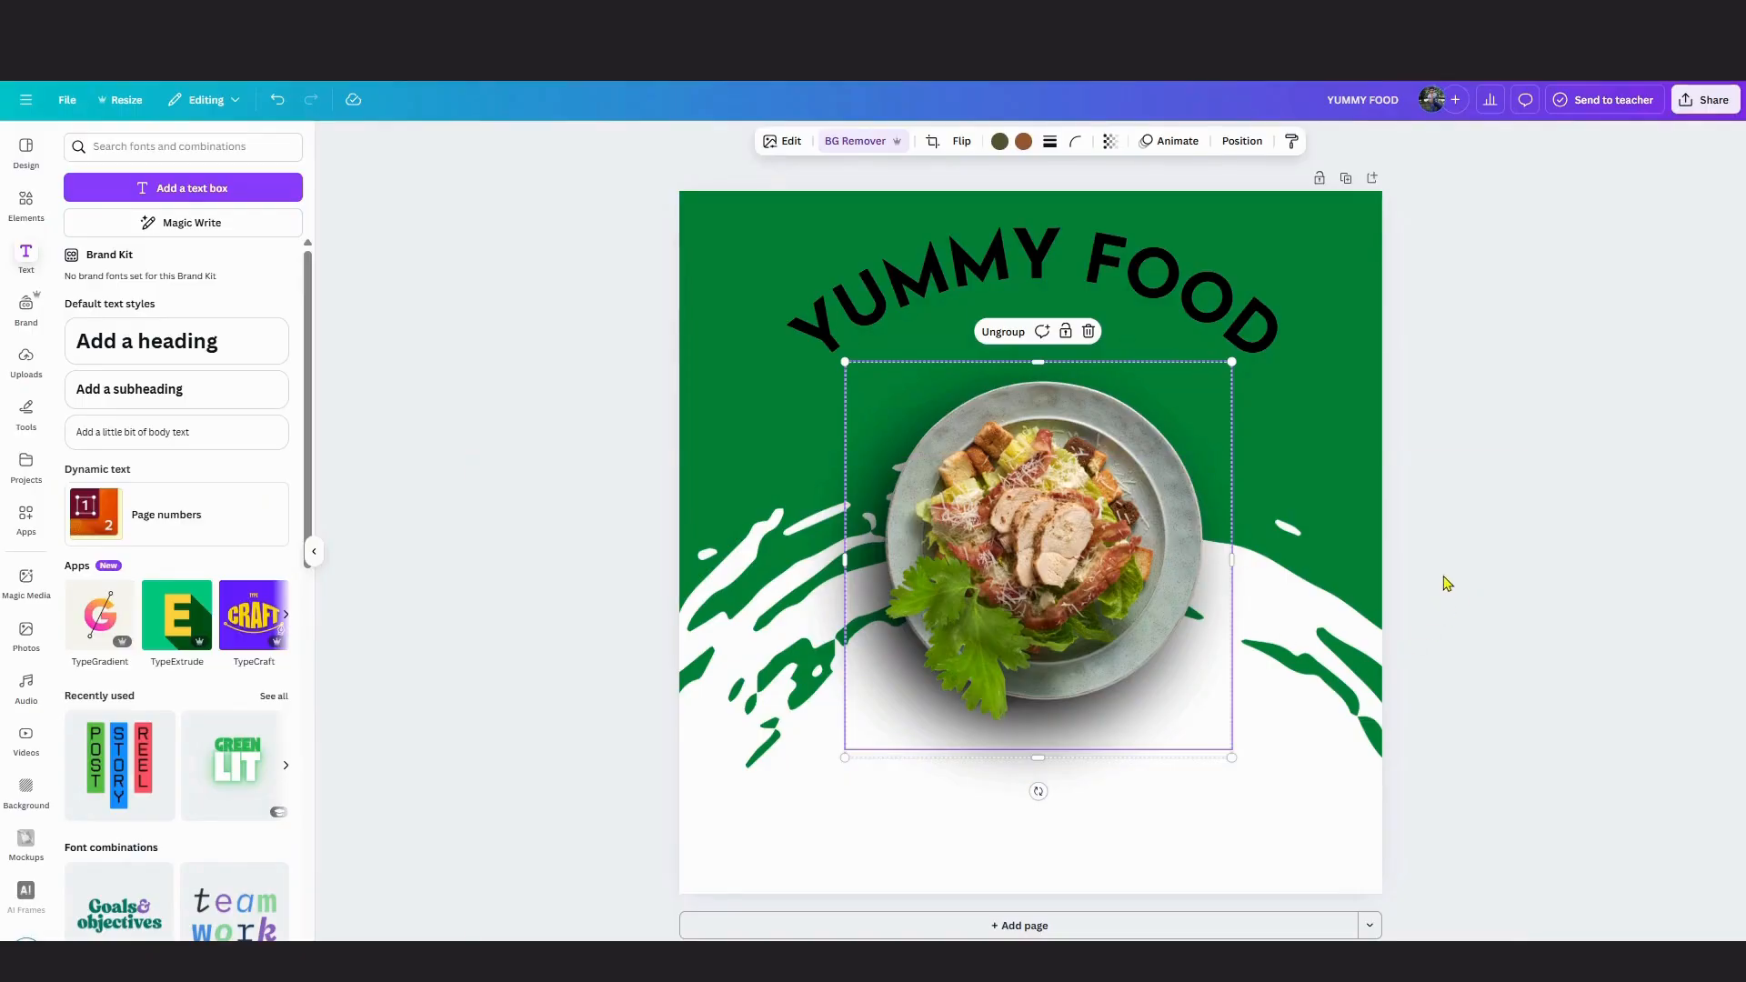
# Reposition the soft shadow beneath the plate so it is centered horizontally on the page.
pyautogui.rightClick(1162, 515)
pyautogui.click(1068, 426)
pyautogui.click(1003, 331)
pyautogui.click(1091, 728)
pyautogui.moveTo(1091, 729); pyautogui.dragTo(1103, 715)
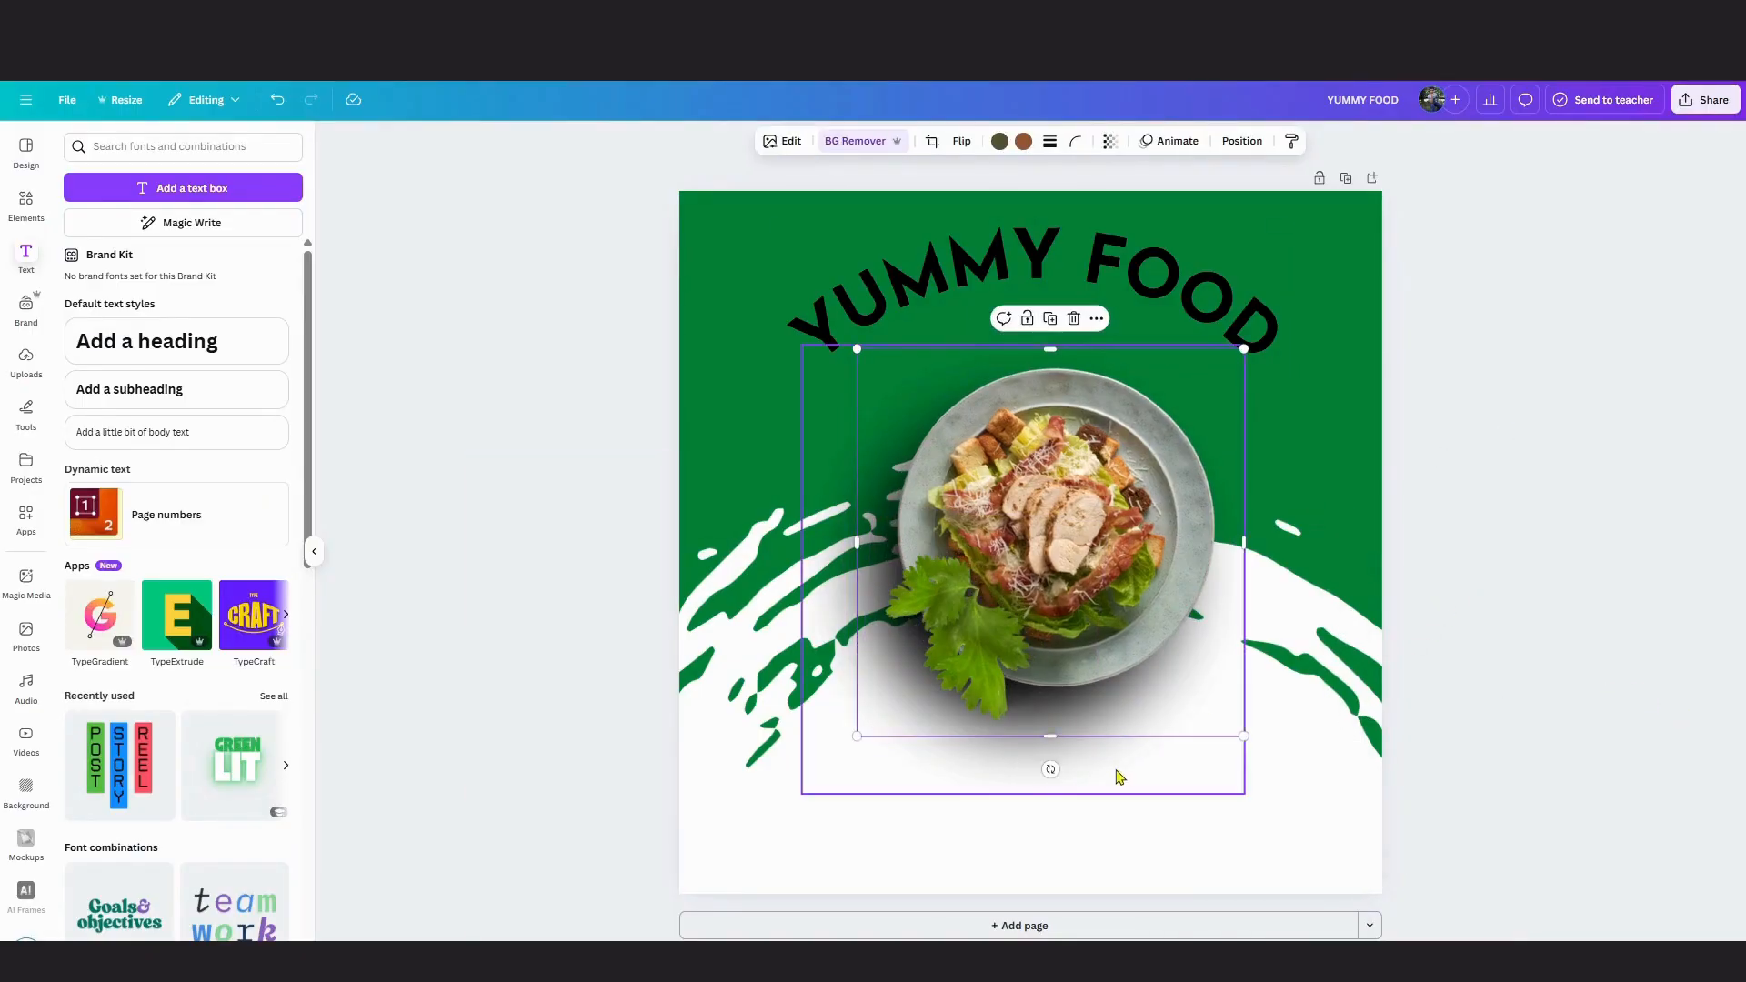
pyautogui.moveTo(1120, 777); pyautogui.dragTo(1115, 772)
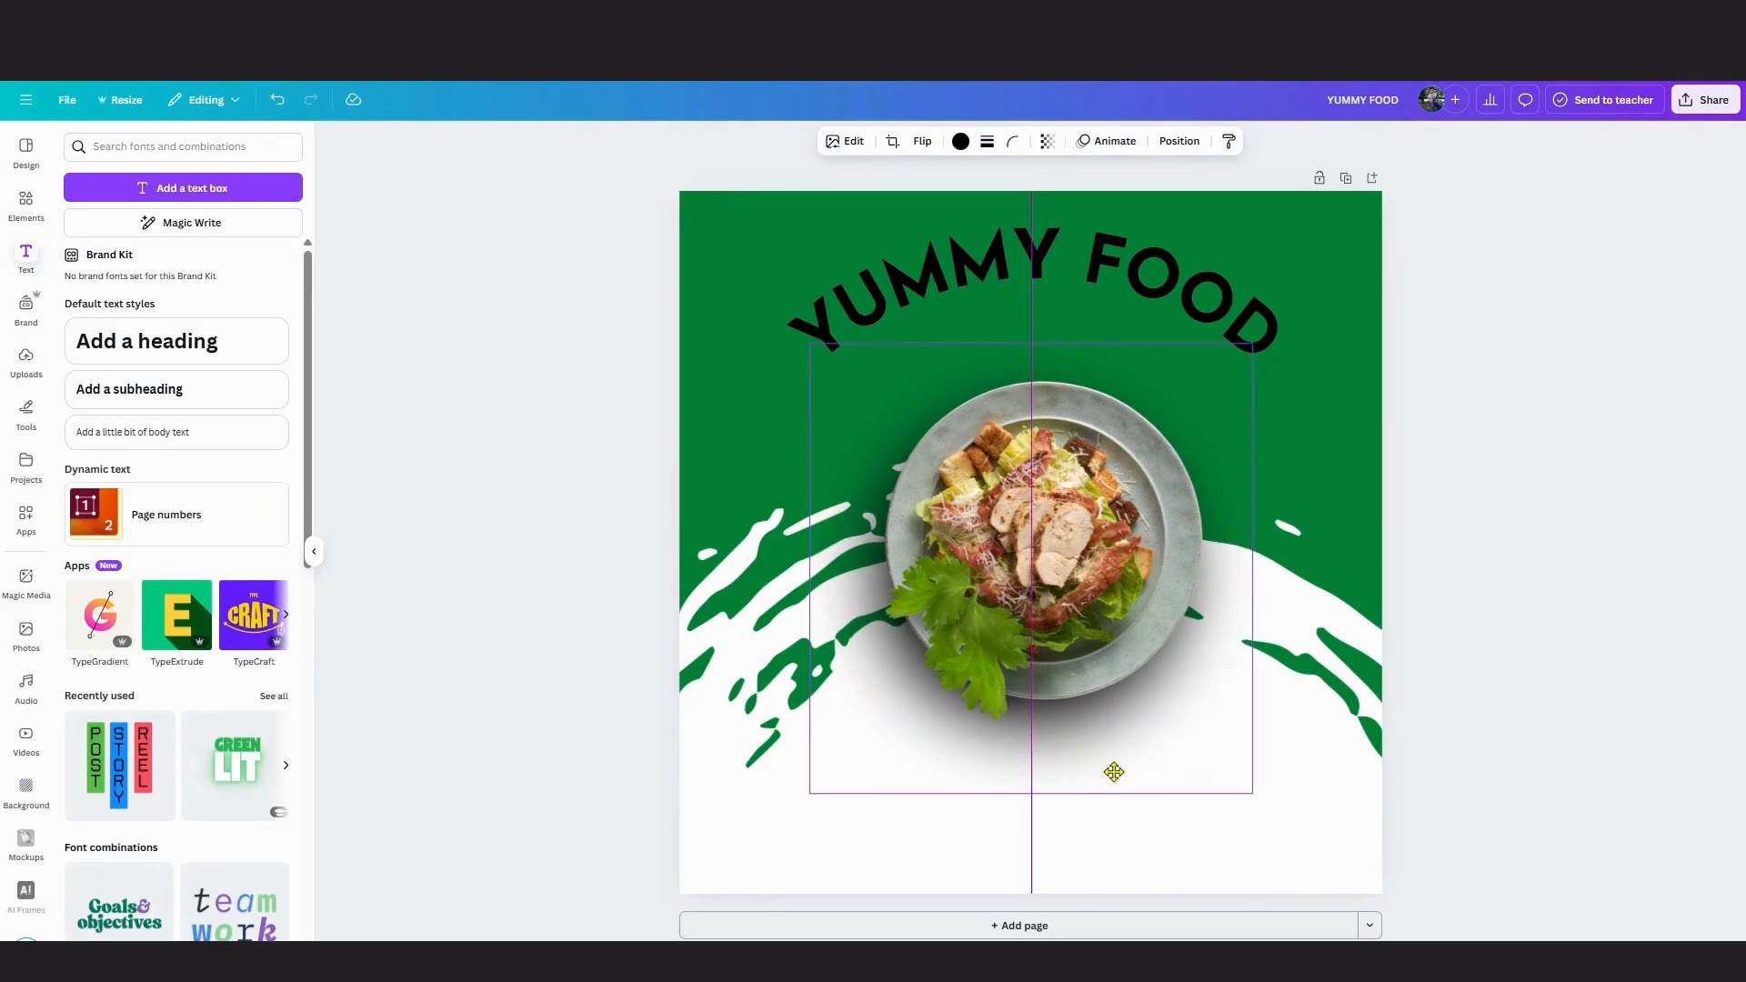
pyautogui.click(1464, 929)
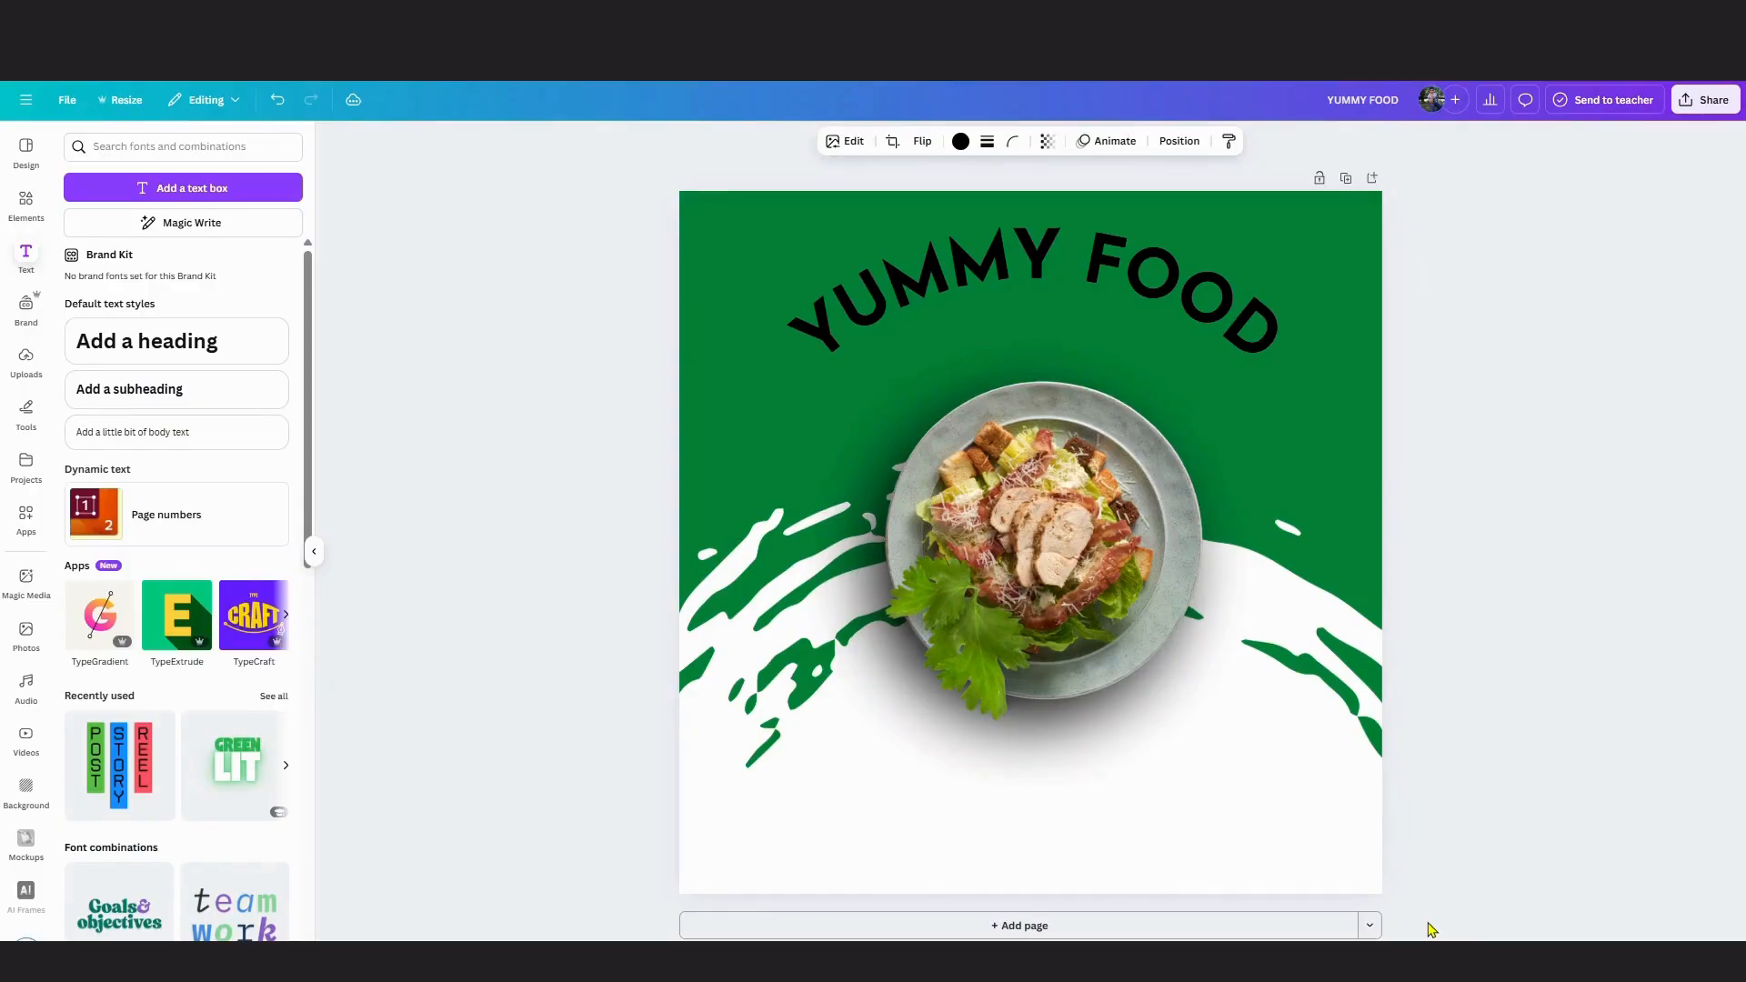
# Change the "YUMMY FOOD" heading's text color to white and scale it down to font size 64.3.
pyautogui.click(1284, 305)
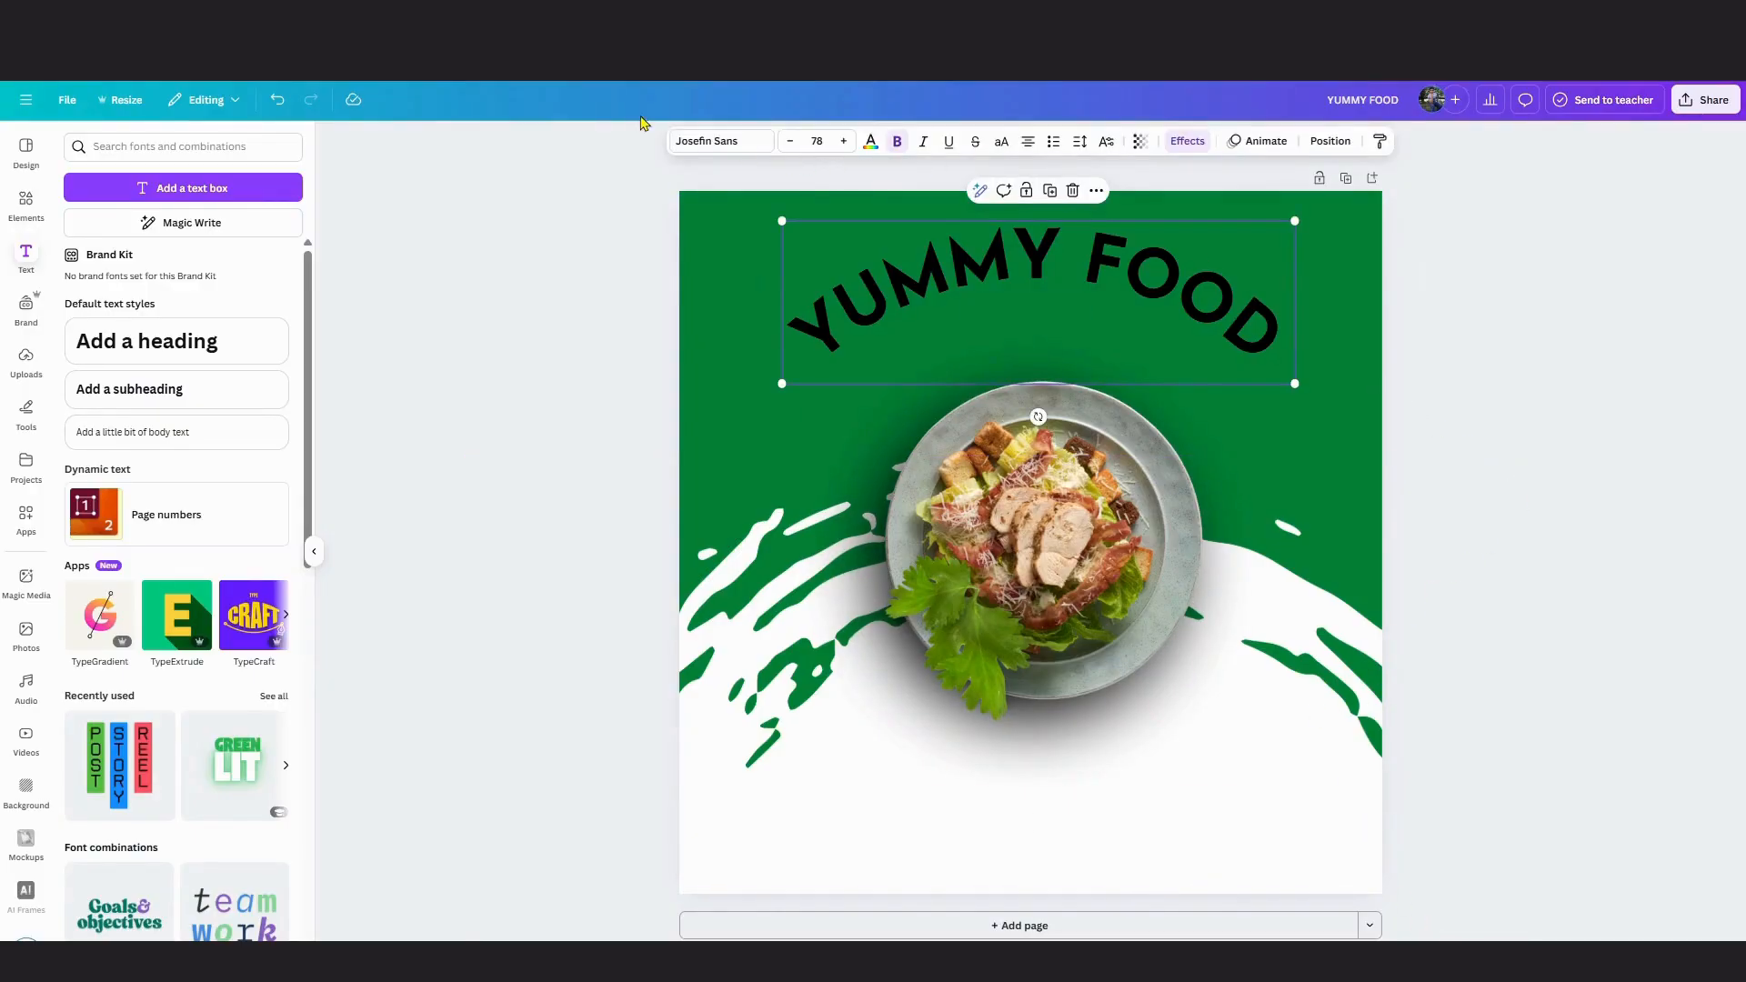
pyautogui.click(718, 141)
pyautogui.click(870, 141)
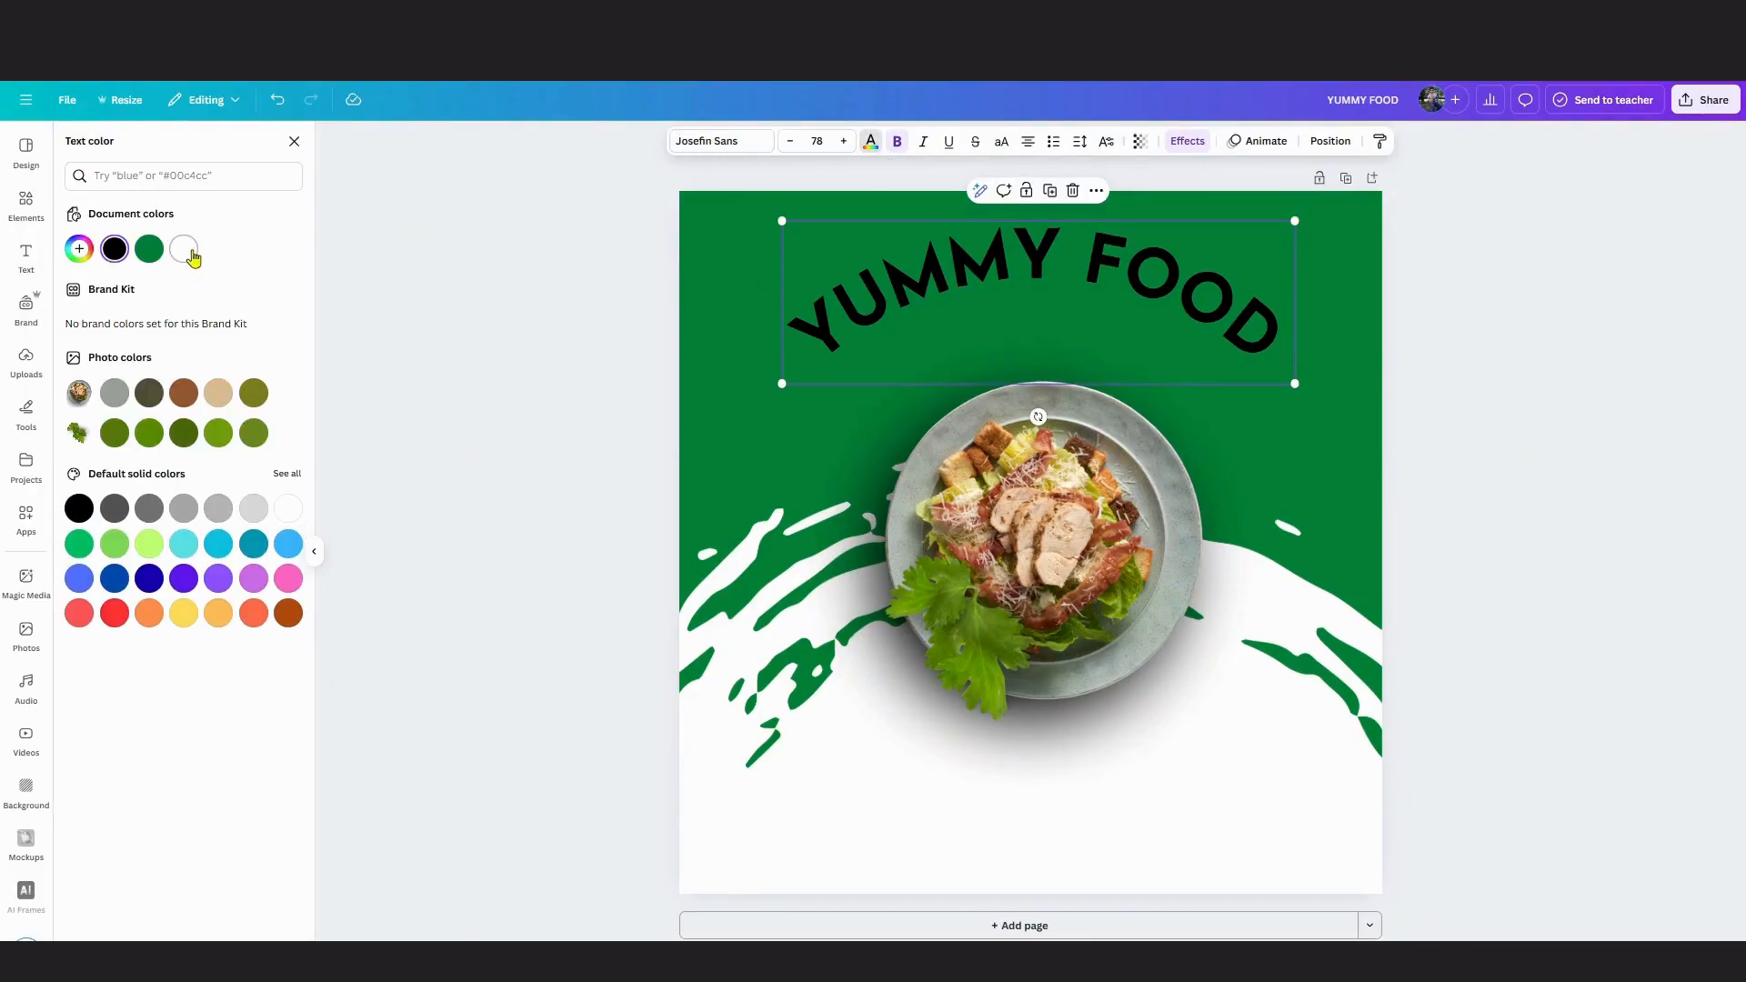
pyautogui.click(184, 249)
pyautogui.moveTo(1295, 221); pyautogui.dragTo(1264, 273)
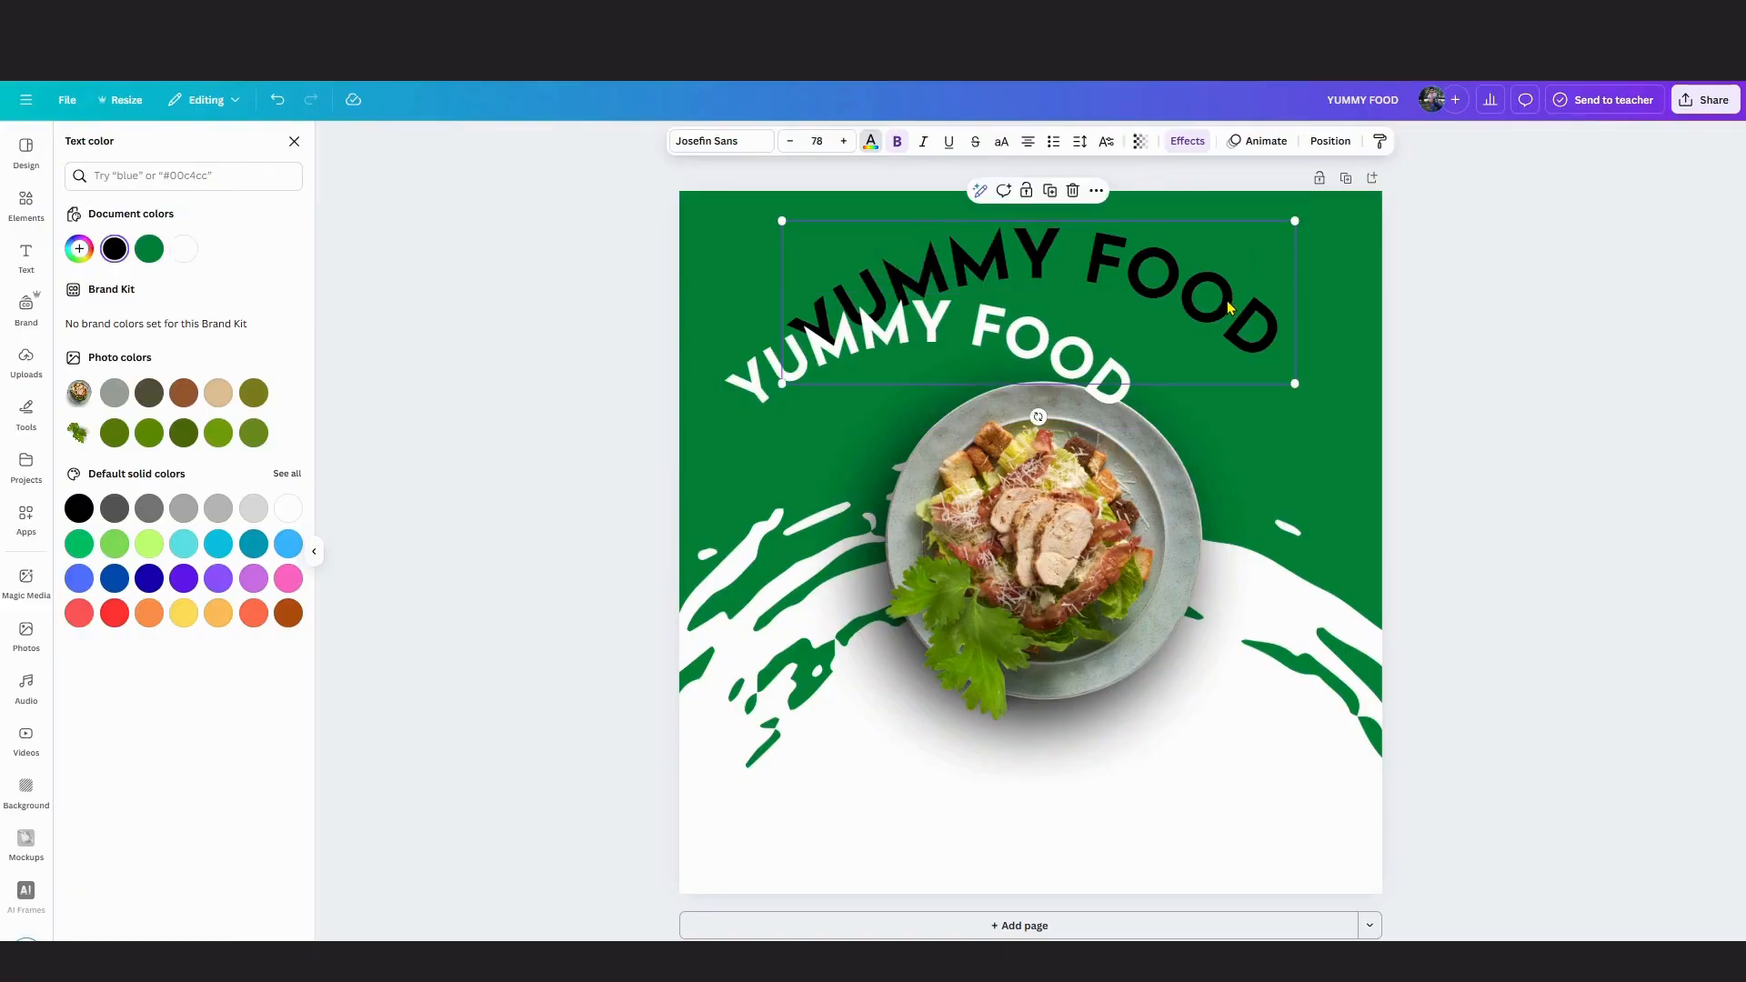
pyautogui.click(1118, 319)
# Duplicate the curved heading just below the original and replace the copy's text with "Your Daily Food".
pyautogui.moveTo(1118, 319); pyautogui.dragTo(1179, 268)
pyautogui.doubleClick(1179, 268)
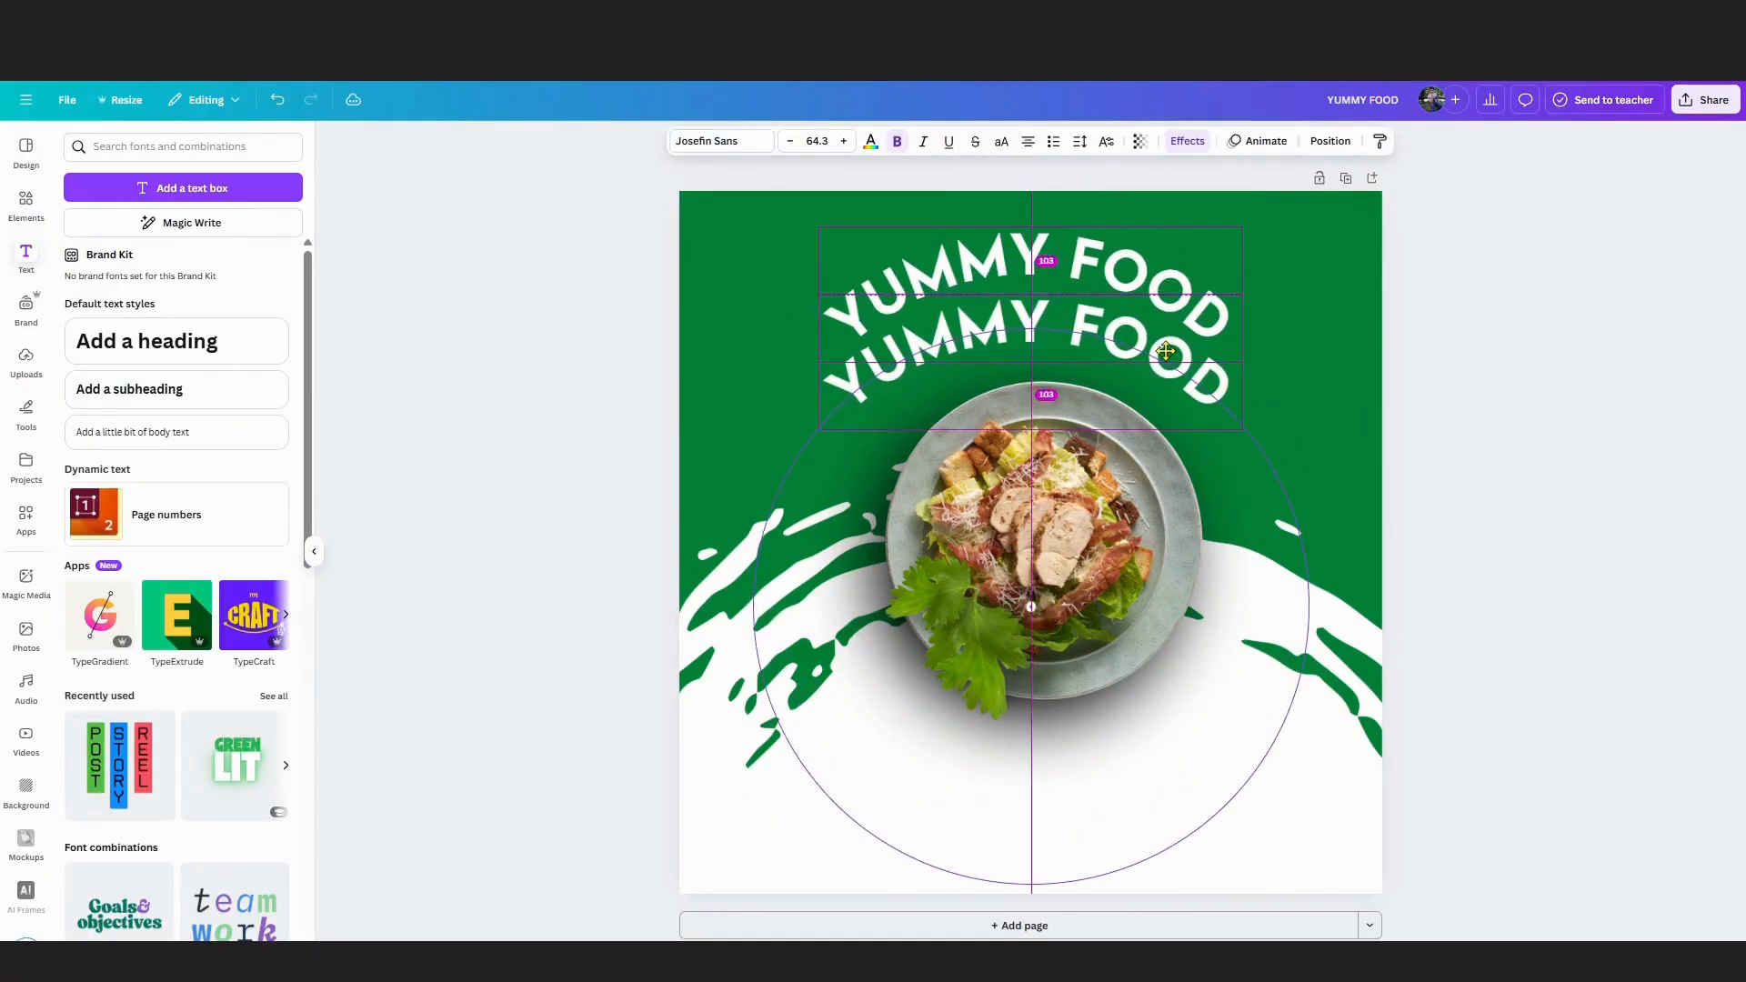
pyautogui.write('YOUR dAILY fOOD')
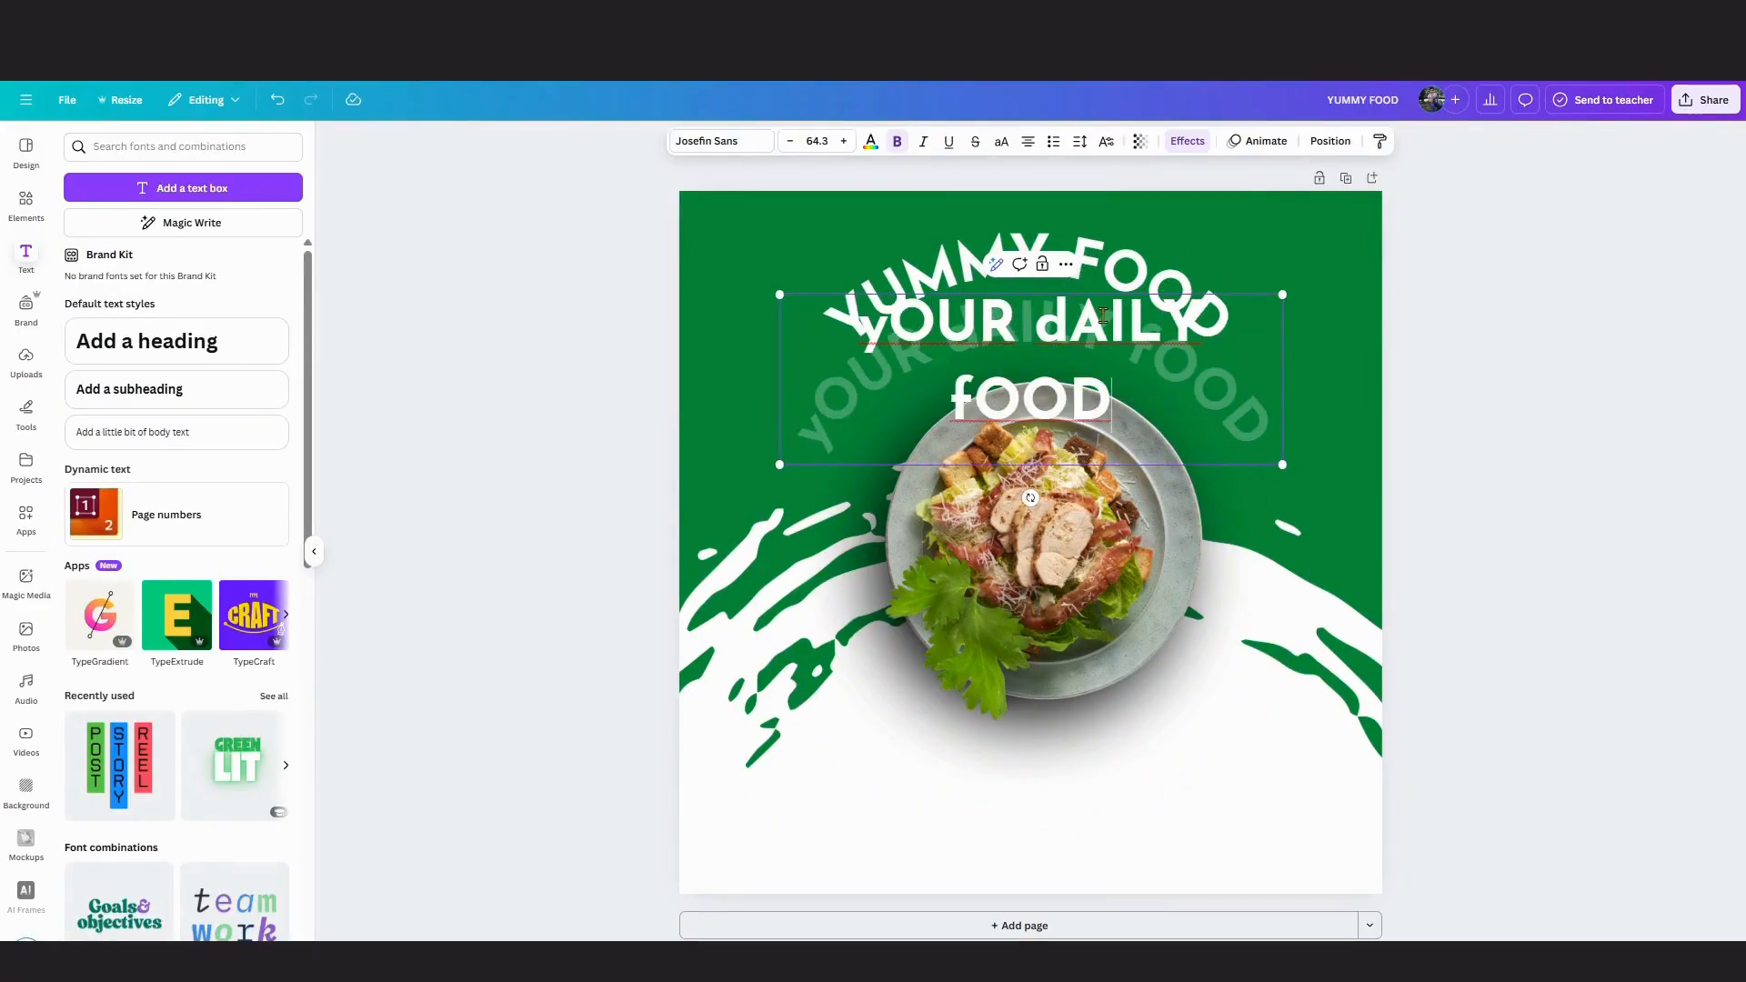
pyautogui.hotkey('ctrl', 'z')
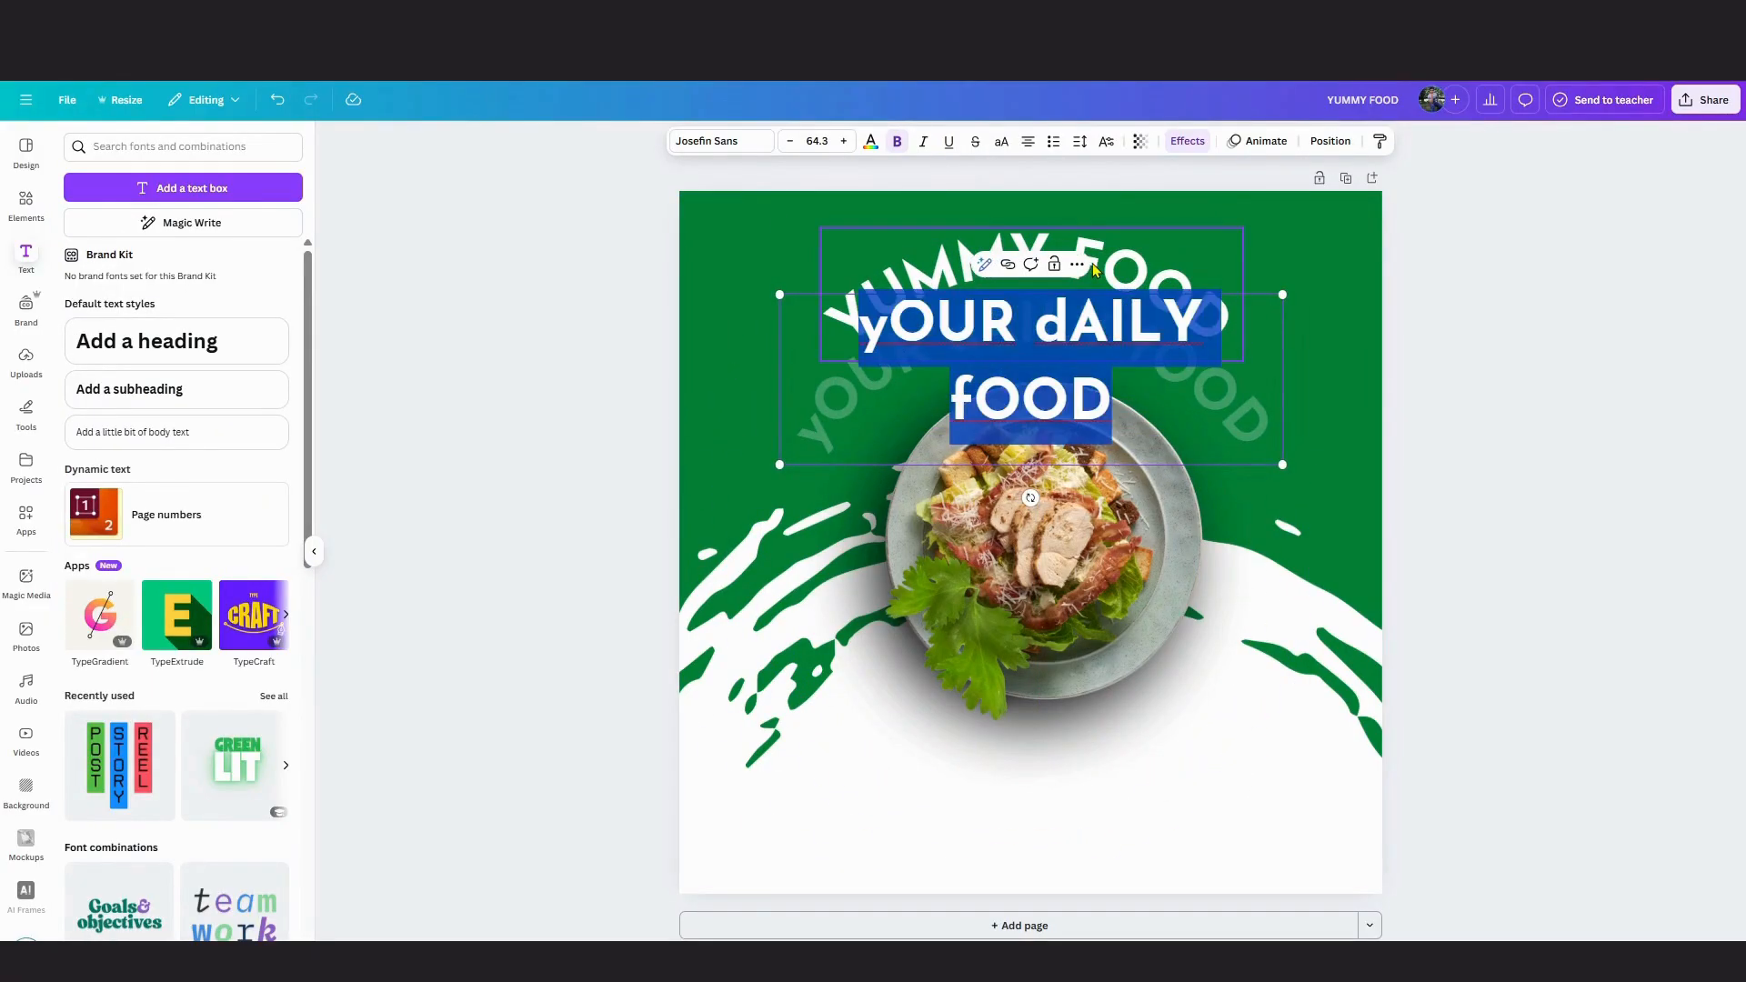
pyautogui.write('Daily Food')
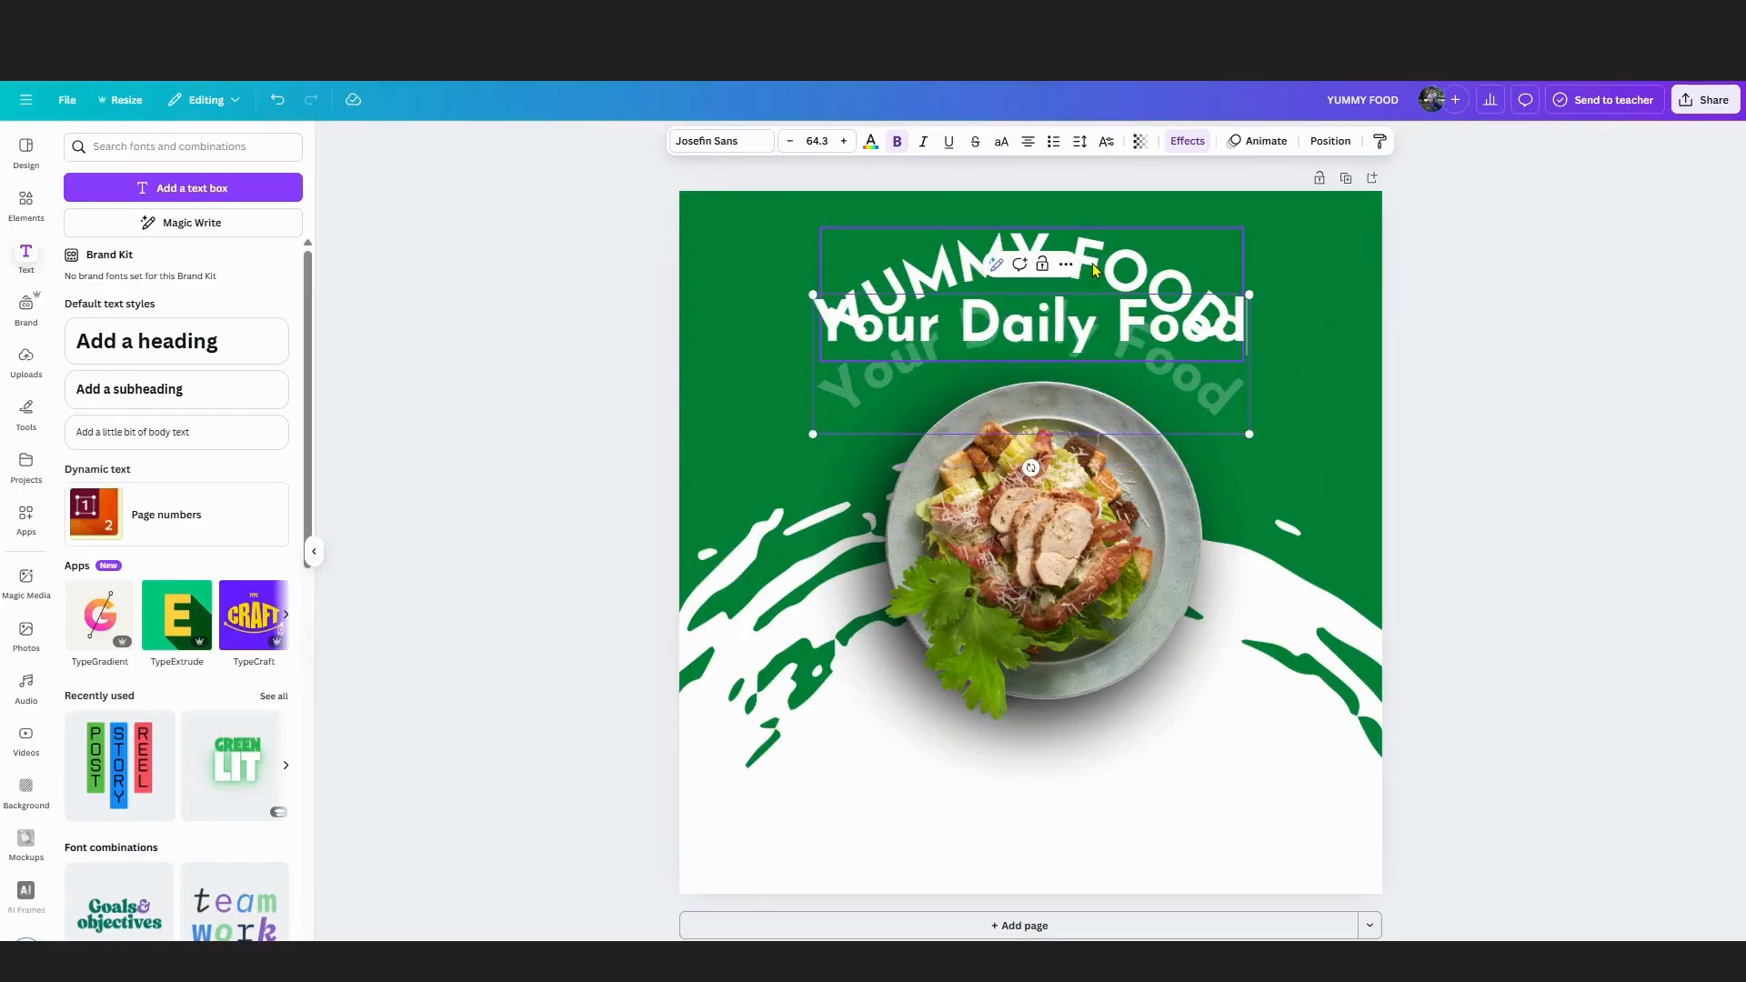
pyautogui.press('Escape')
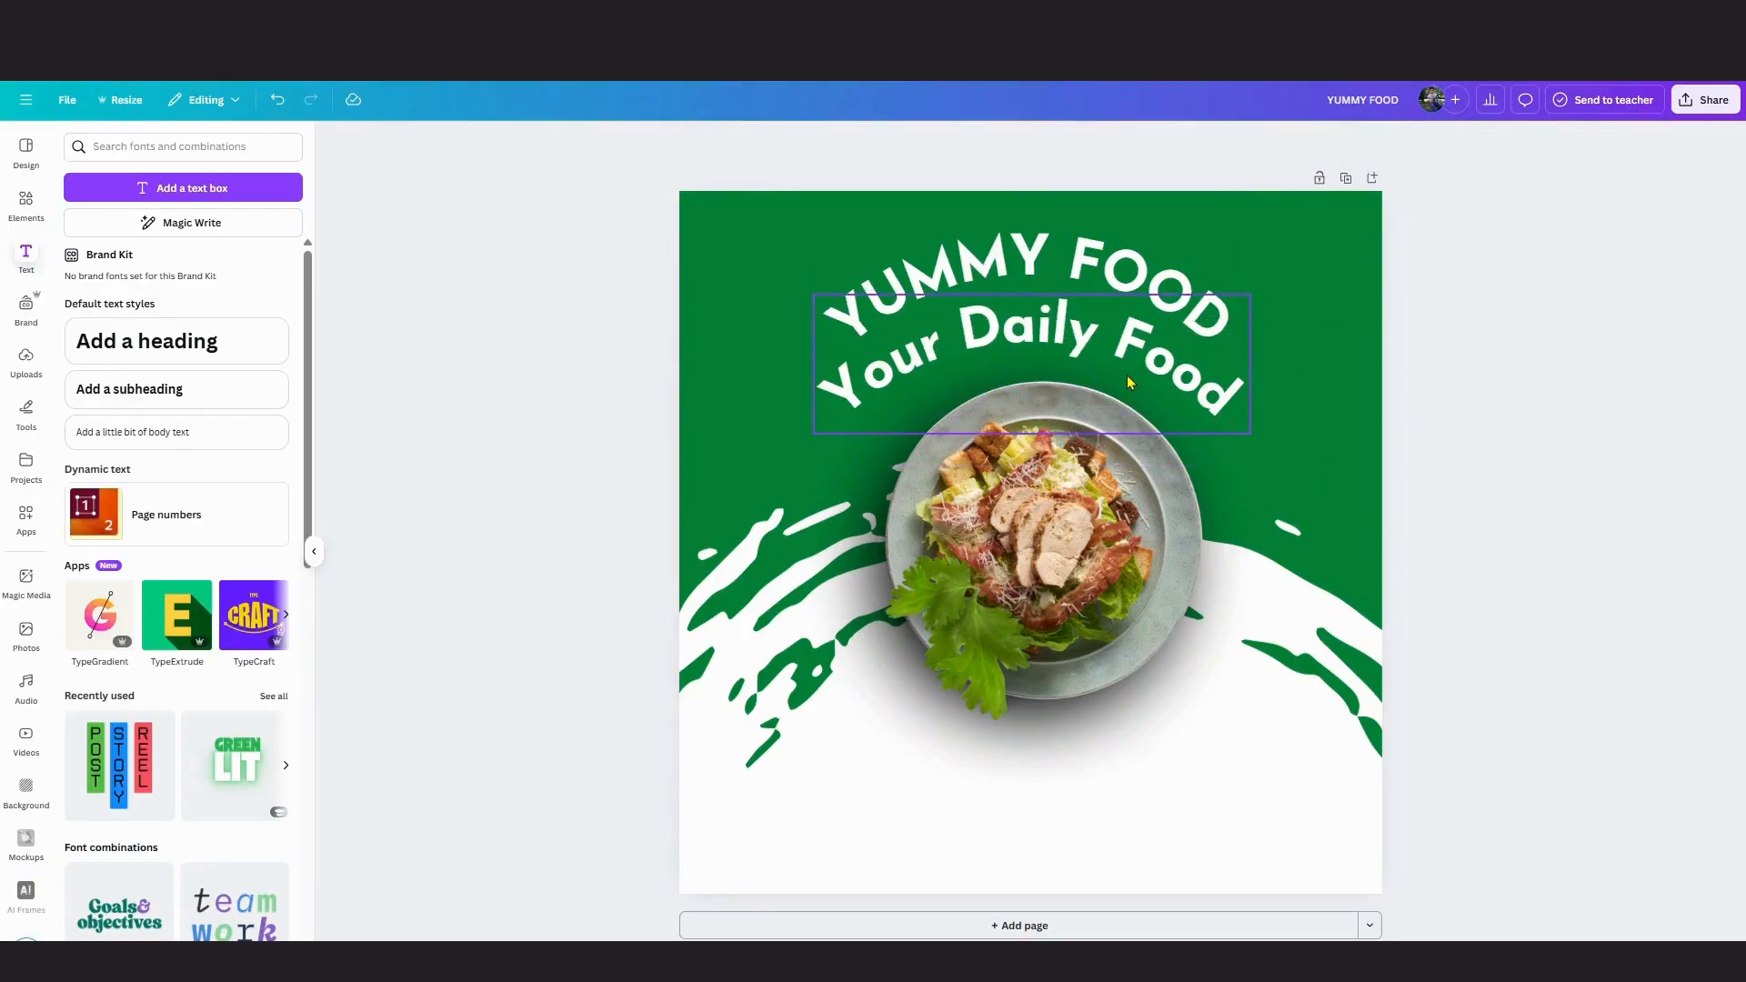
# Set the font of the "Your Daily Food" line to Nickainley.
pyautogui.click(1027, 355)
pyautogui.click(721, 141)
pyautogui.click(116, 411)
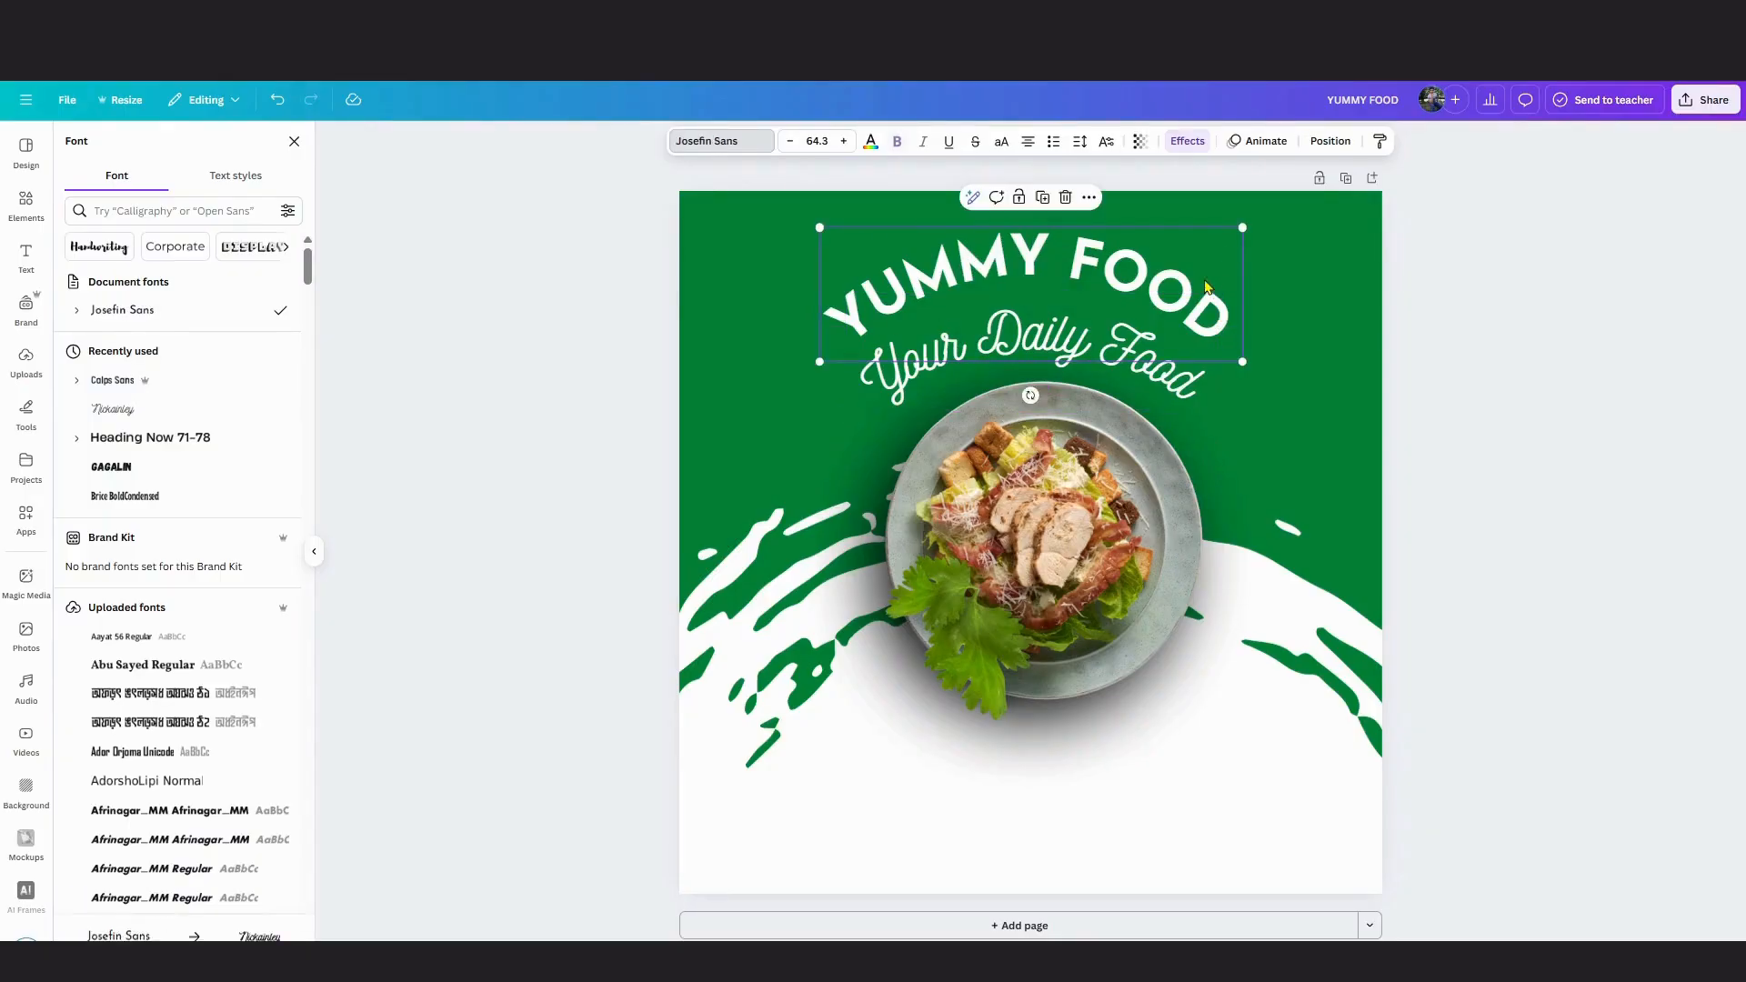
# Enlarge the "YUMMY FOOD" heading slightly, shrink the "Your Daily Food" line and tuck it under the heading's arch above the plate.
pyautogui.moveTo(1211, 305); pyautogui.dragTo(1187, 318)
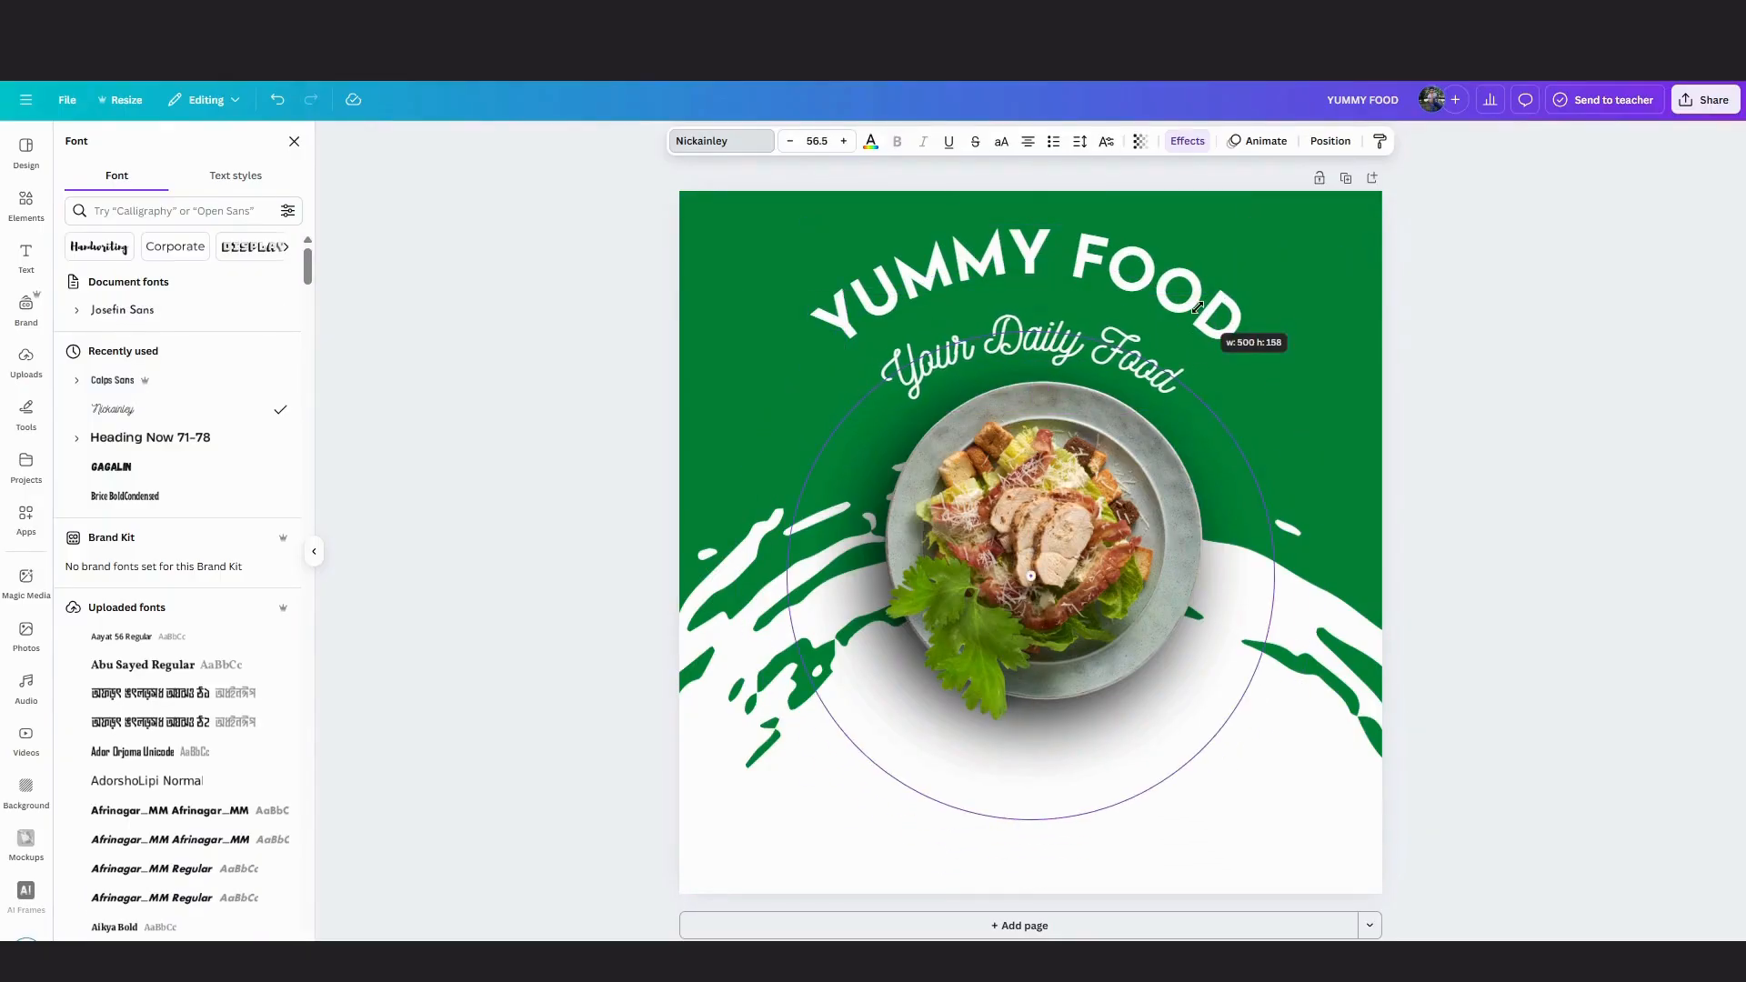
pyautogui.moveTo(1141, 382); pyautogui.dragTo(1221, 292)
pyautogui.keyDown('shift'); pyautogui.click(1214, 300); pyautogui.keyUp('shift')
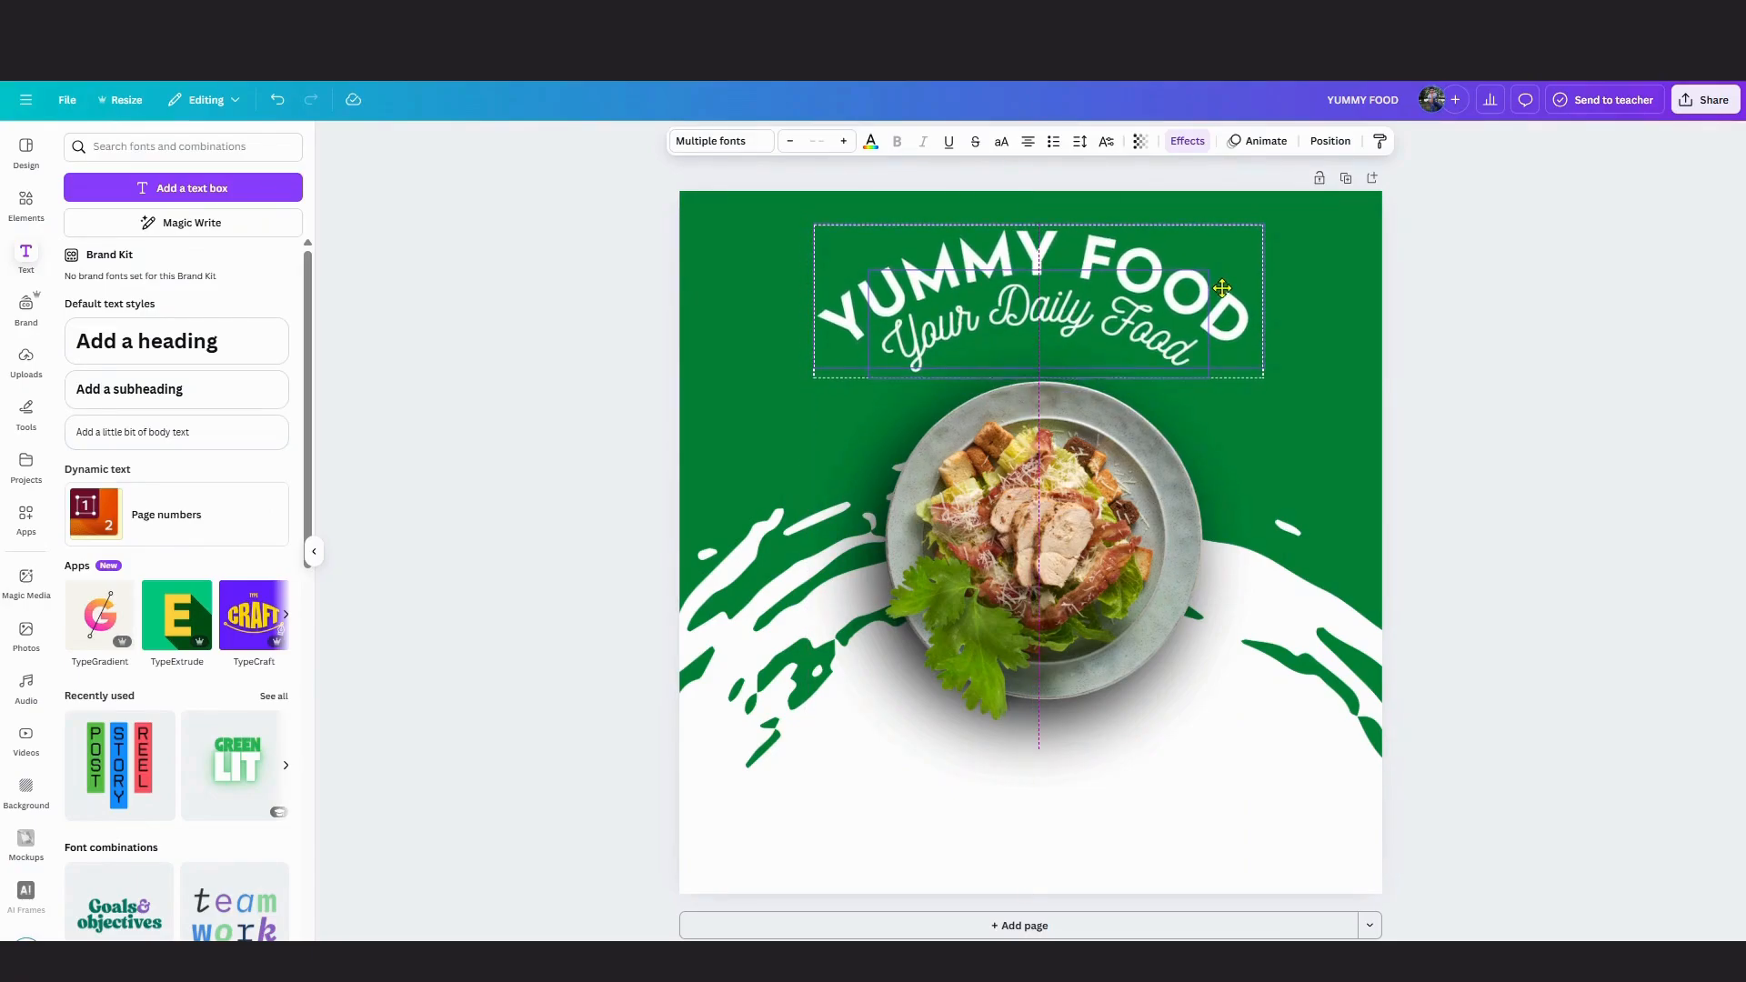
pyautogui.click(1283, 405)
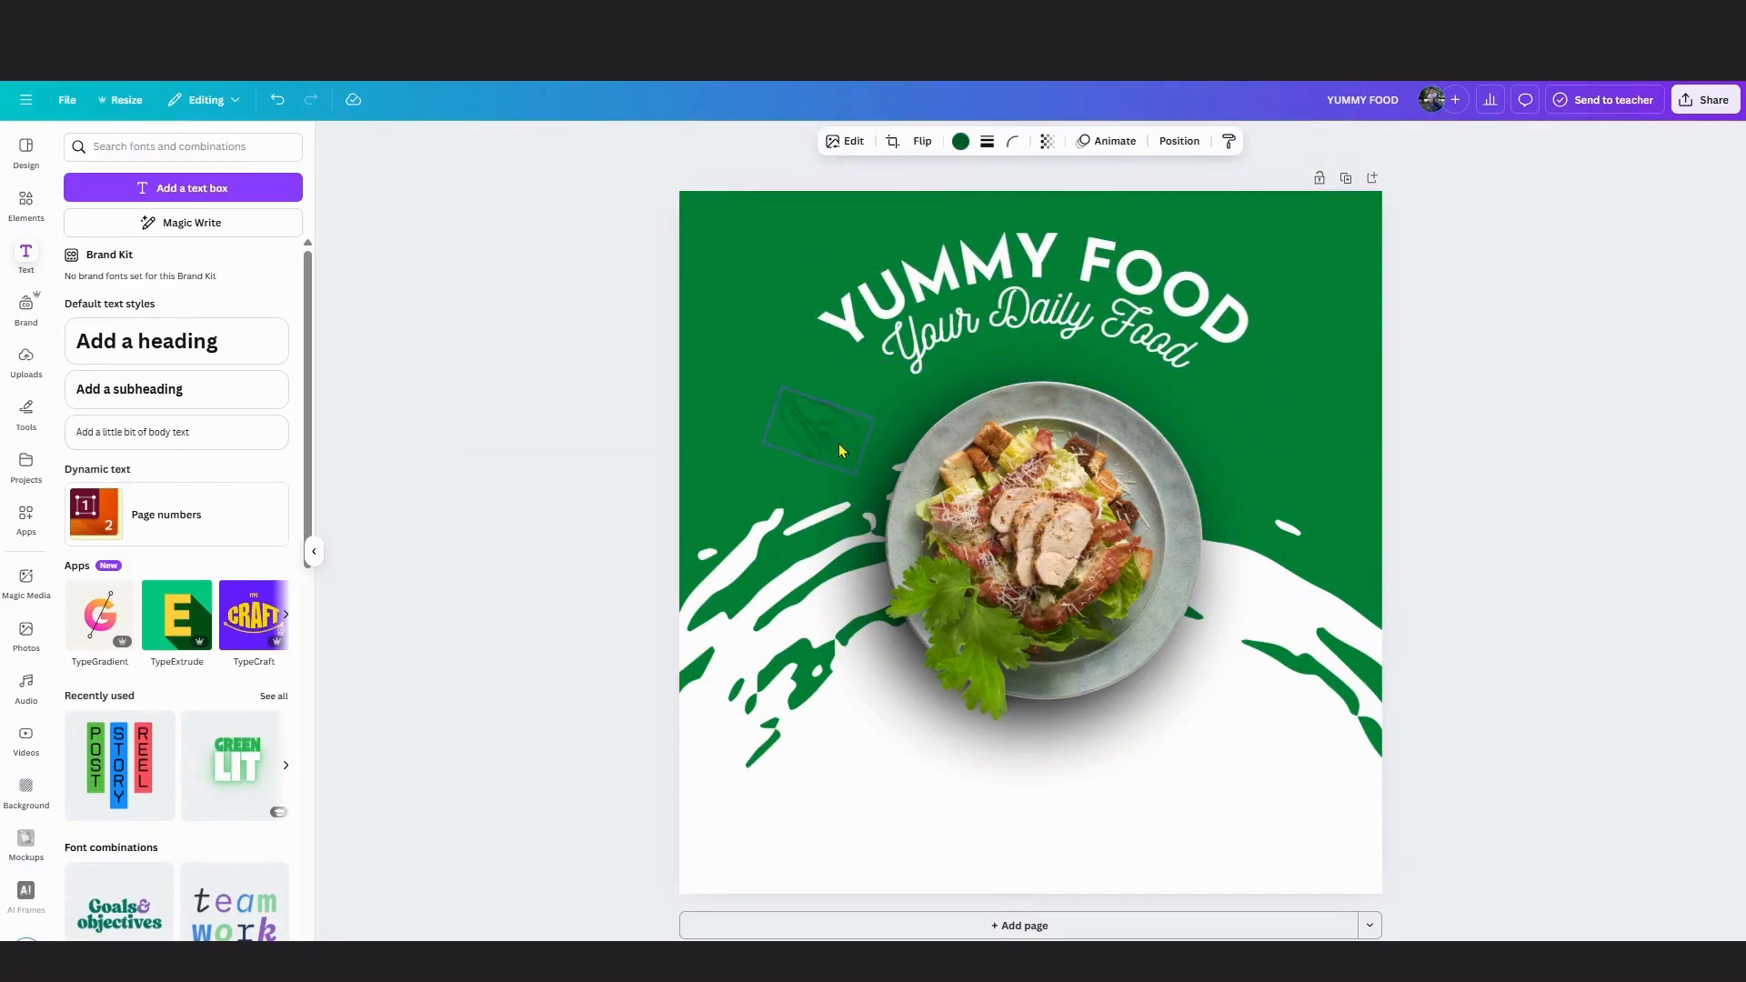
# Enlarge the dark green leafy vegetable line drawing and place it in the page's upper-left corner, running off the edges.
pyautogui.click(794, 331)
pyautogui.rightClick(793, 331)
pyautogui.click(845, 615)
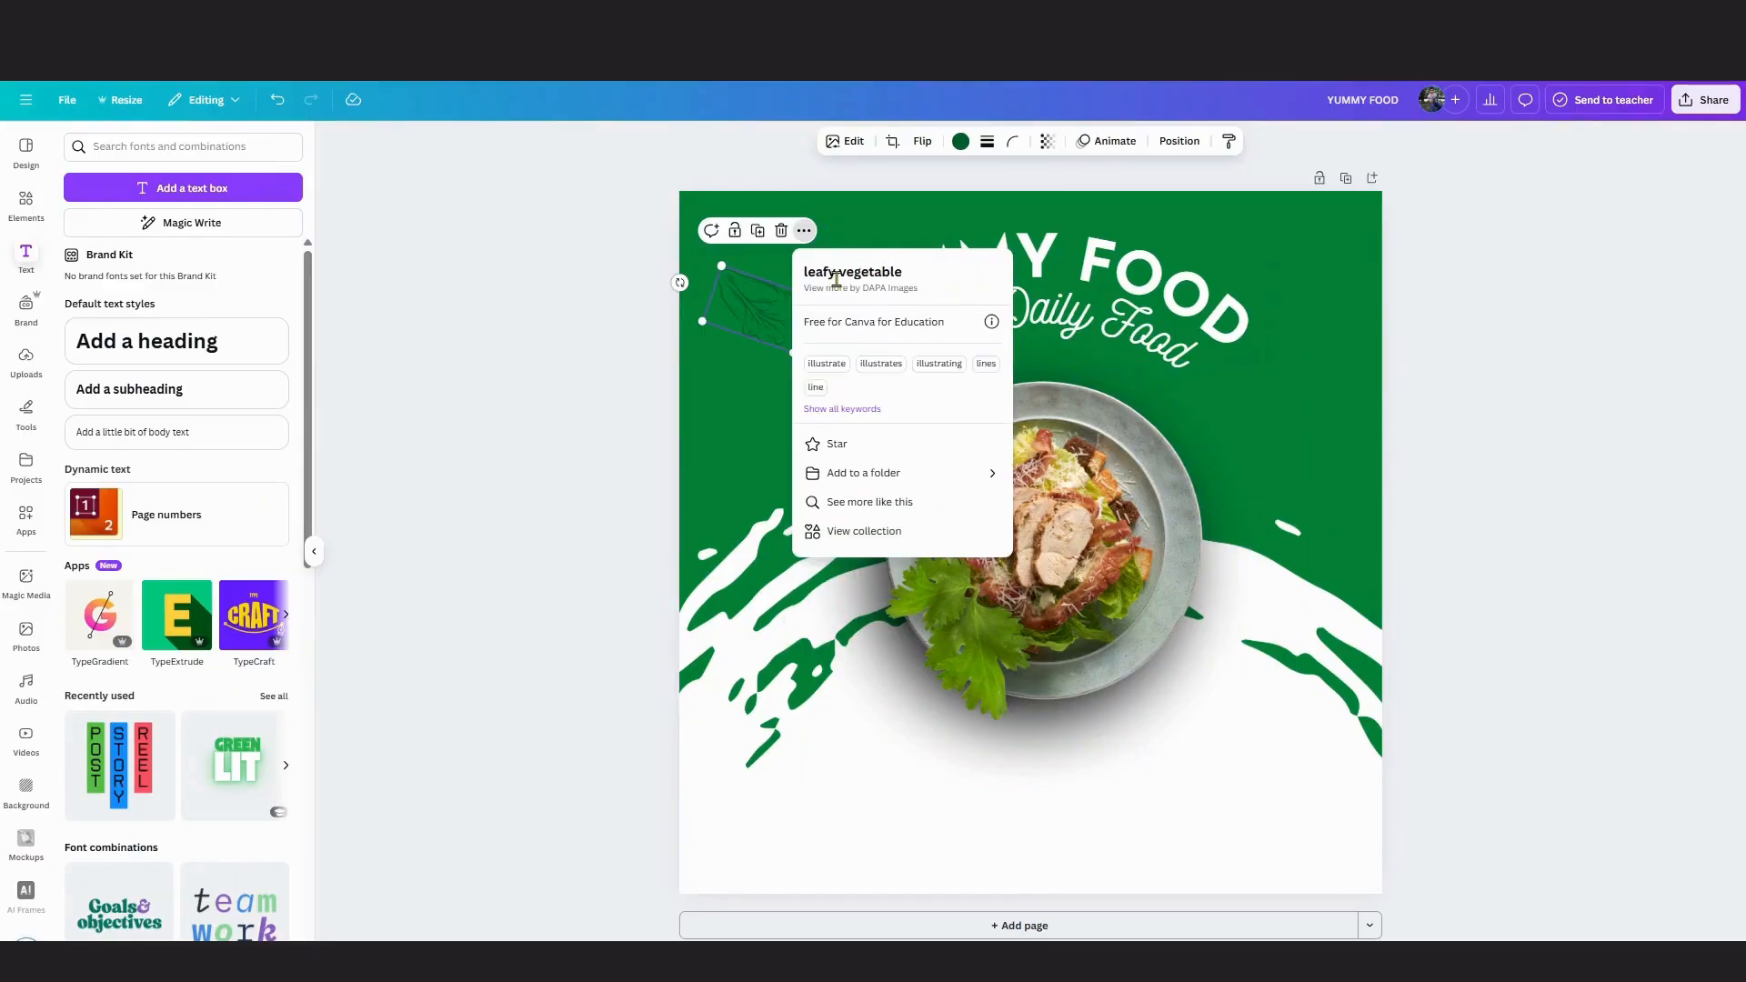
pyautogui.moveTo(780, 326); pyautogui.dragTo(873, 405)
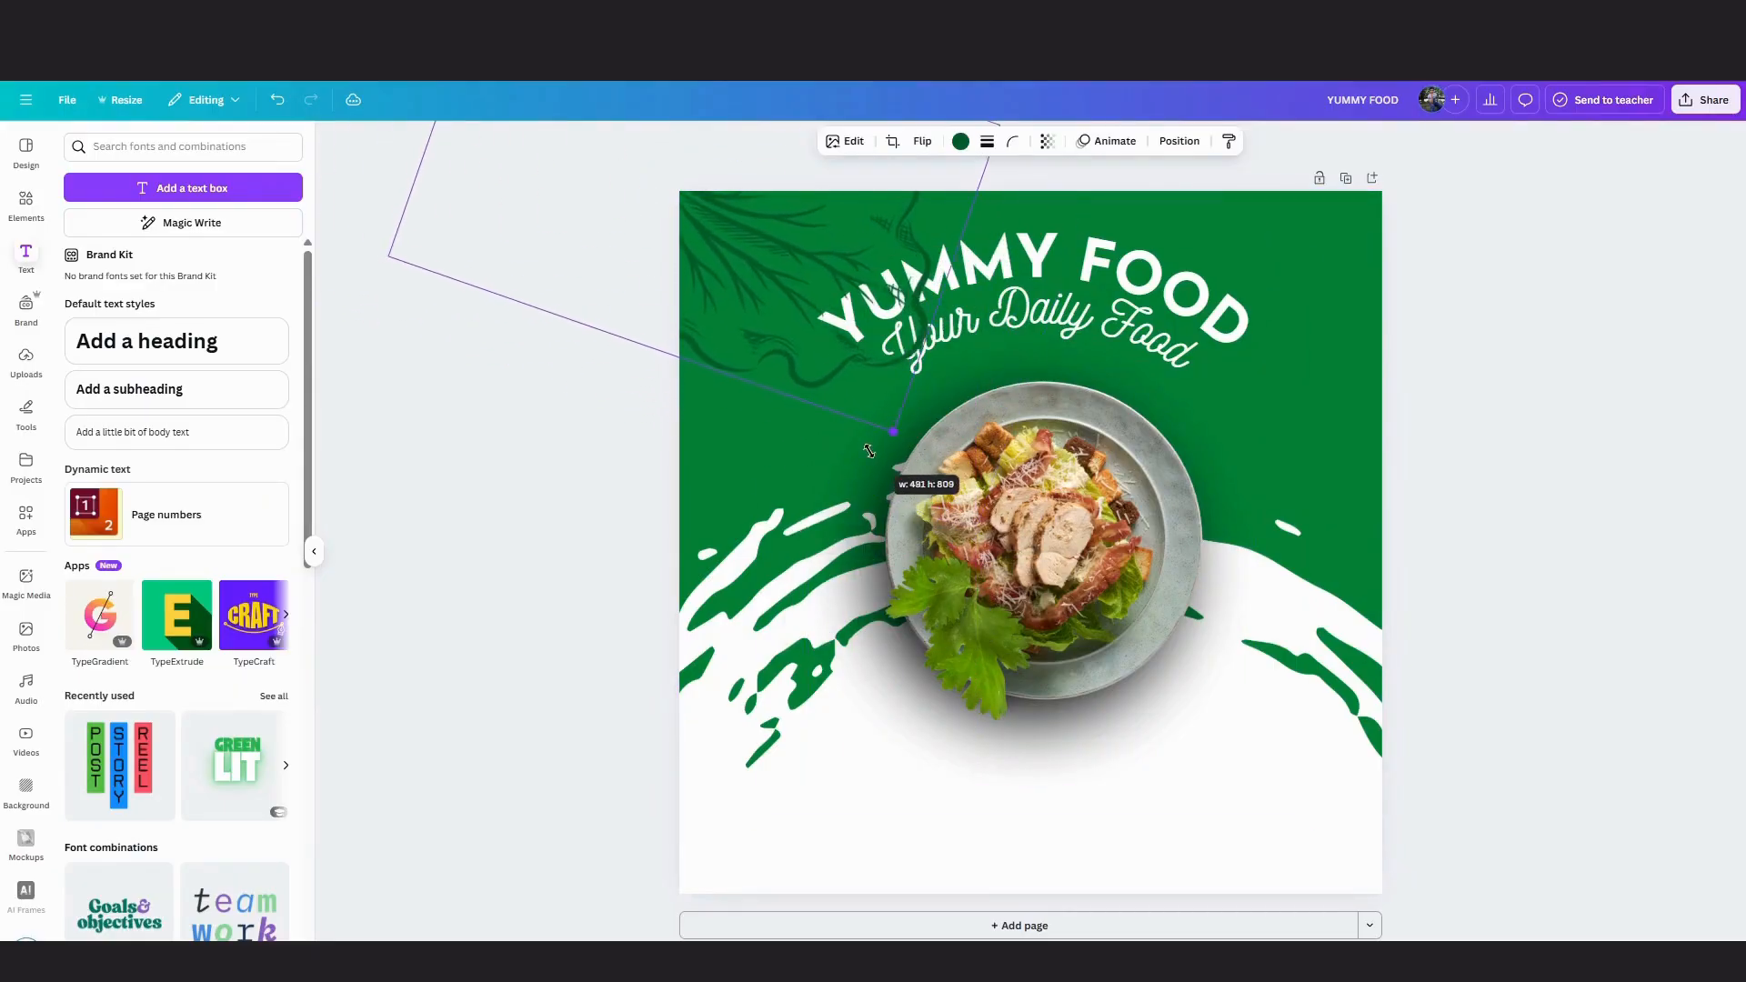
pyautogui.moveTo(770, 309)
pyautogui.mouseDown()
pyautogui.moveTo(722, 273)
pyautogui.moveTo(768, 293)
pyautogui.moveTo(741, 297)
pyautogui.mouseUp()
pyautogui.rightClick(791, 292)
pyautogui.click(834, 453)
pyautogui.click(1028, 510)
pyautogui.click(1605, 510)
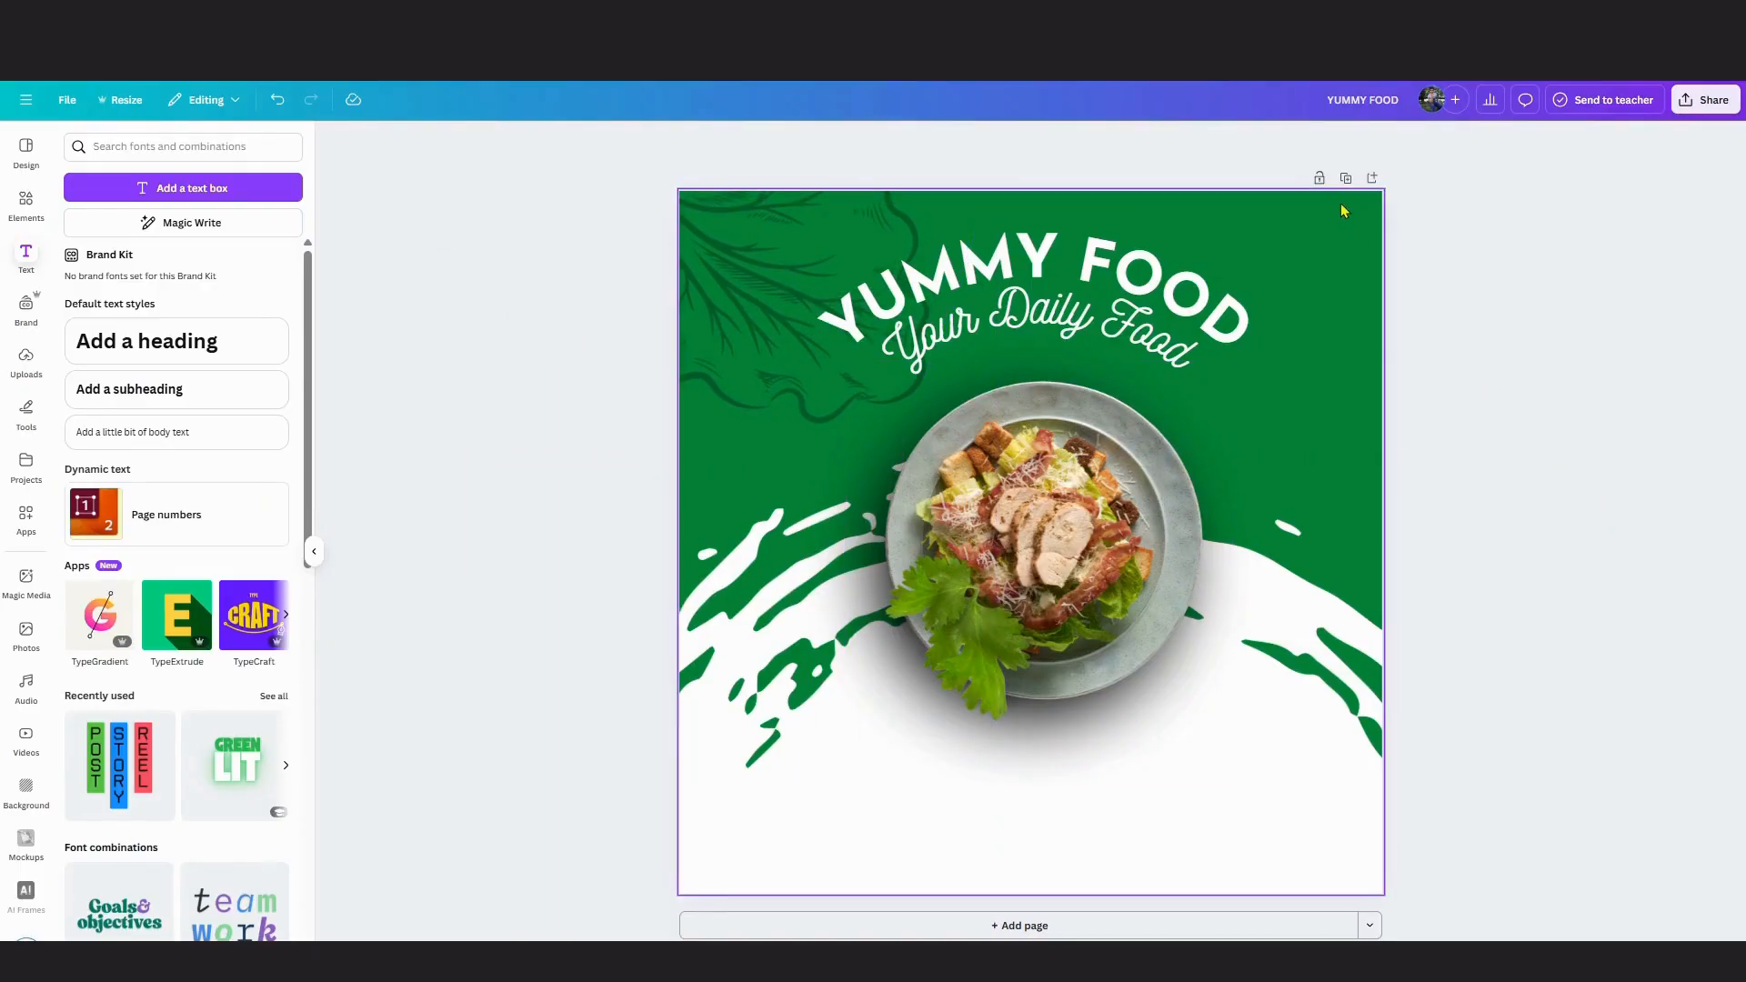
# Add the uploaded lettuce photo, enlarge it to about 991 × 991 px and place it running off the page's lower-right corner.
pyautogui.click(25, 204)
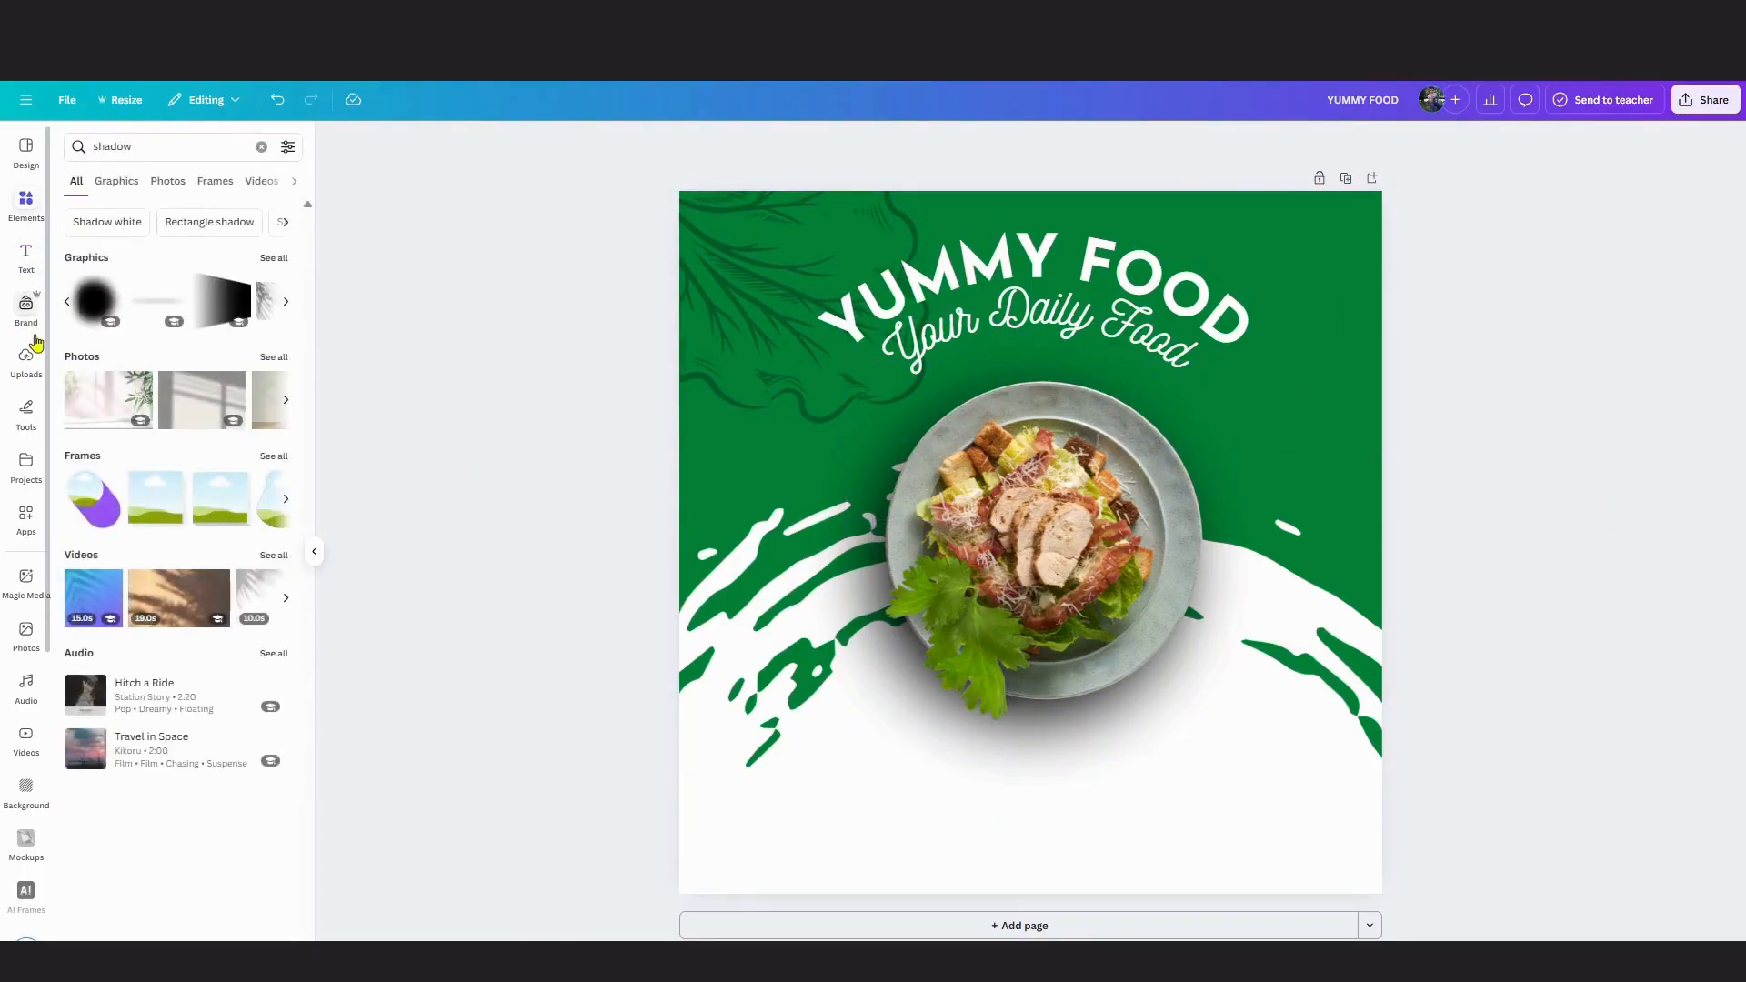
pyautogui.click(27, 357)
pyautogui.click(239, 323)
pyautogui.click(25, 202)
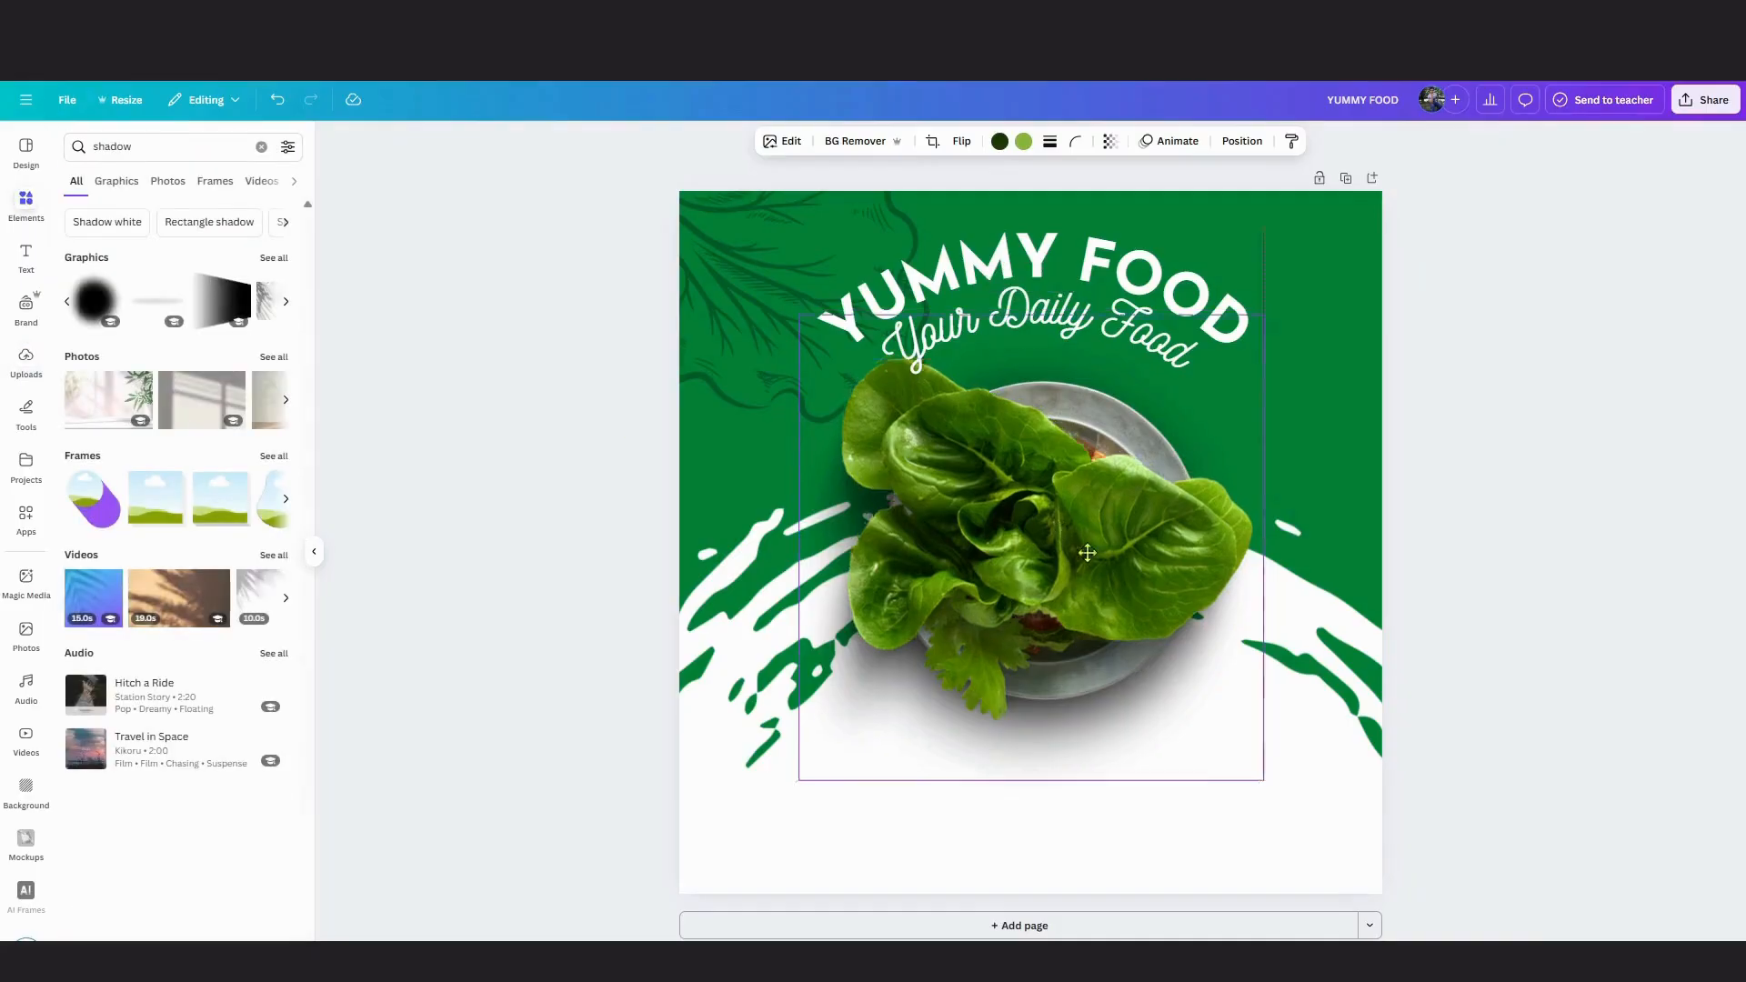
pyautogui.moveTo(1057, 544); pyautogui.dragTo(1437, 904)
pyautogui.moveTo(1181, 690); pyautogui.dragTo(1000, 510)
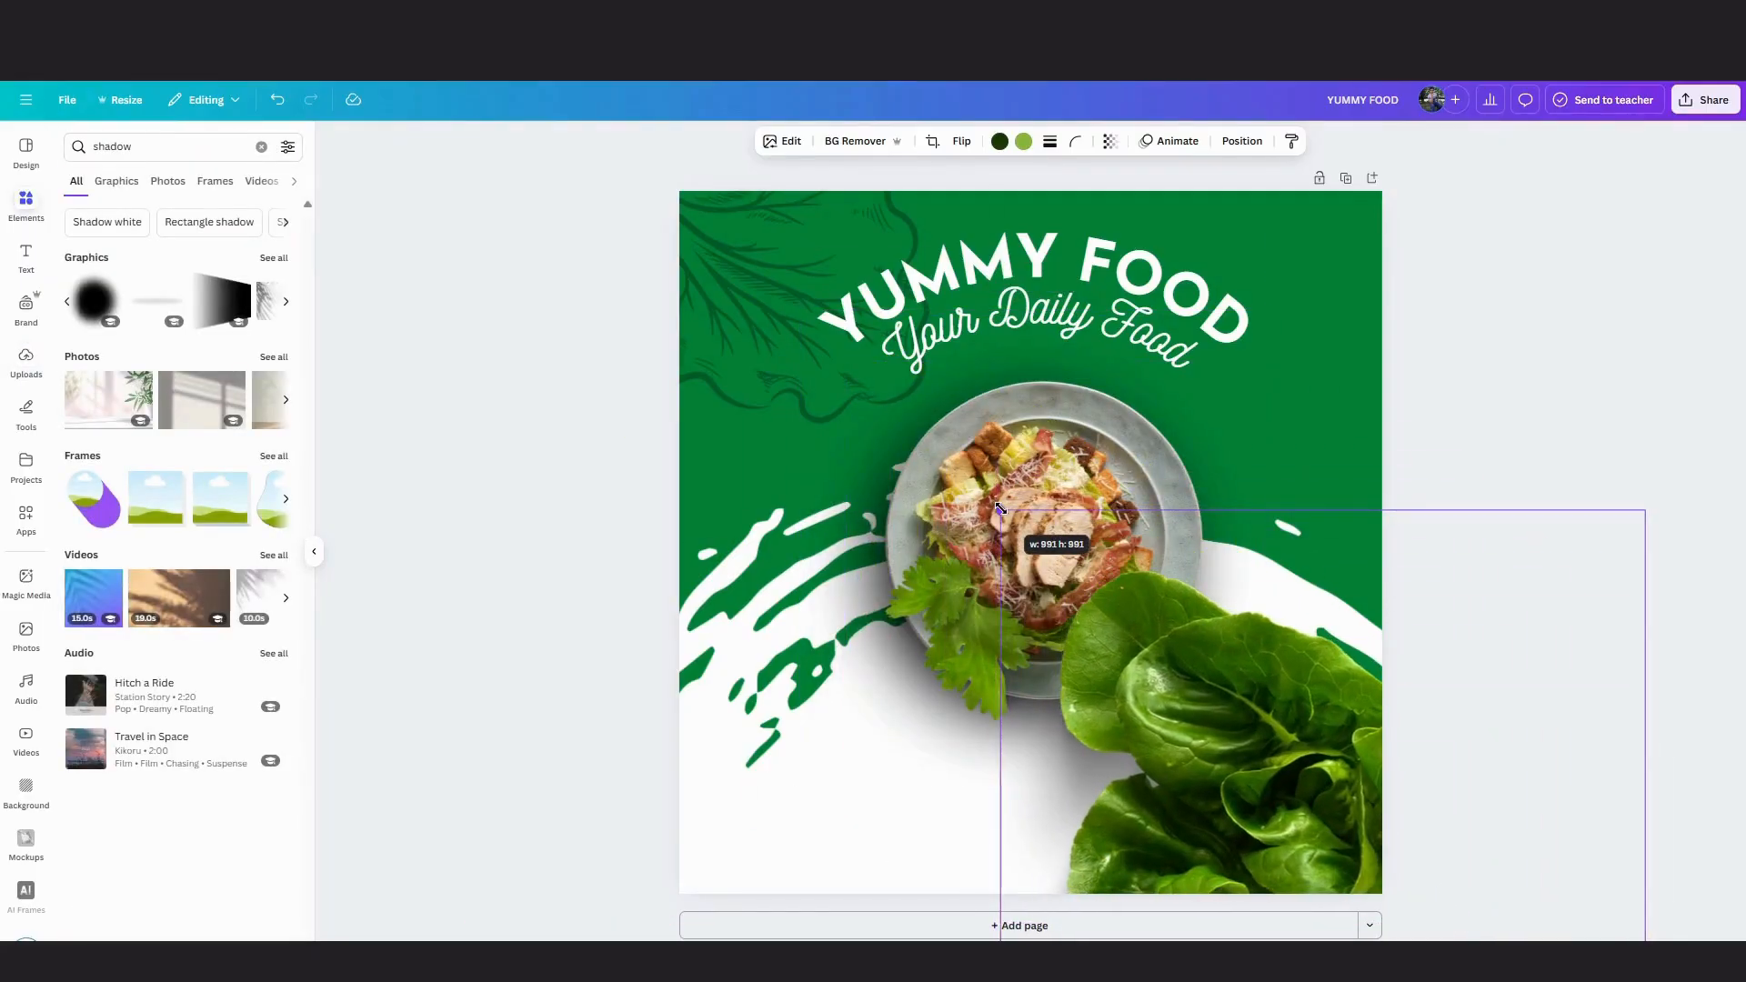
pyautogui.moveTo(1218, 670); pyautogui.dragTo(1230, 662)
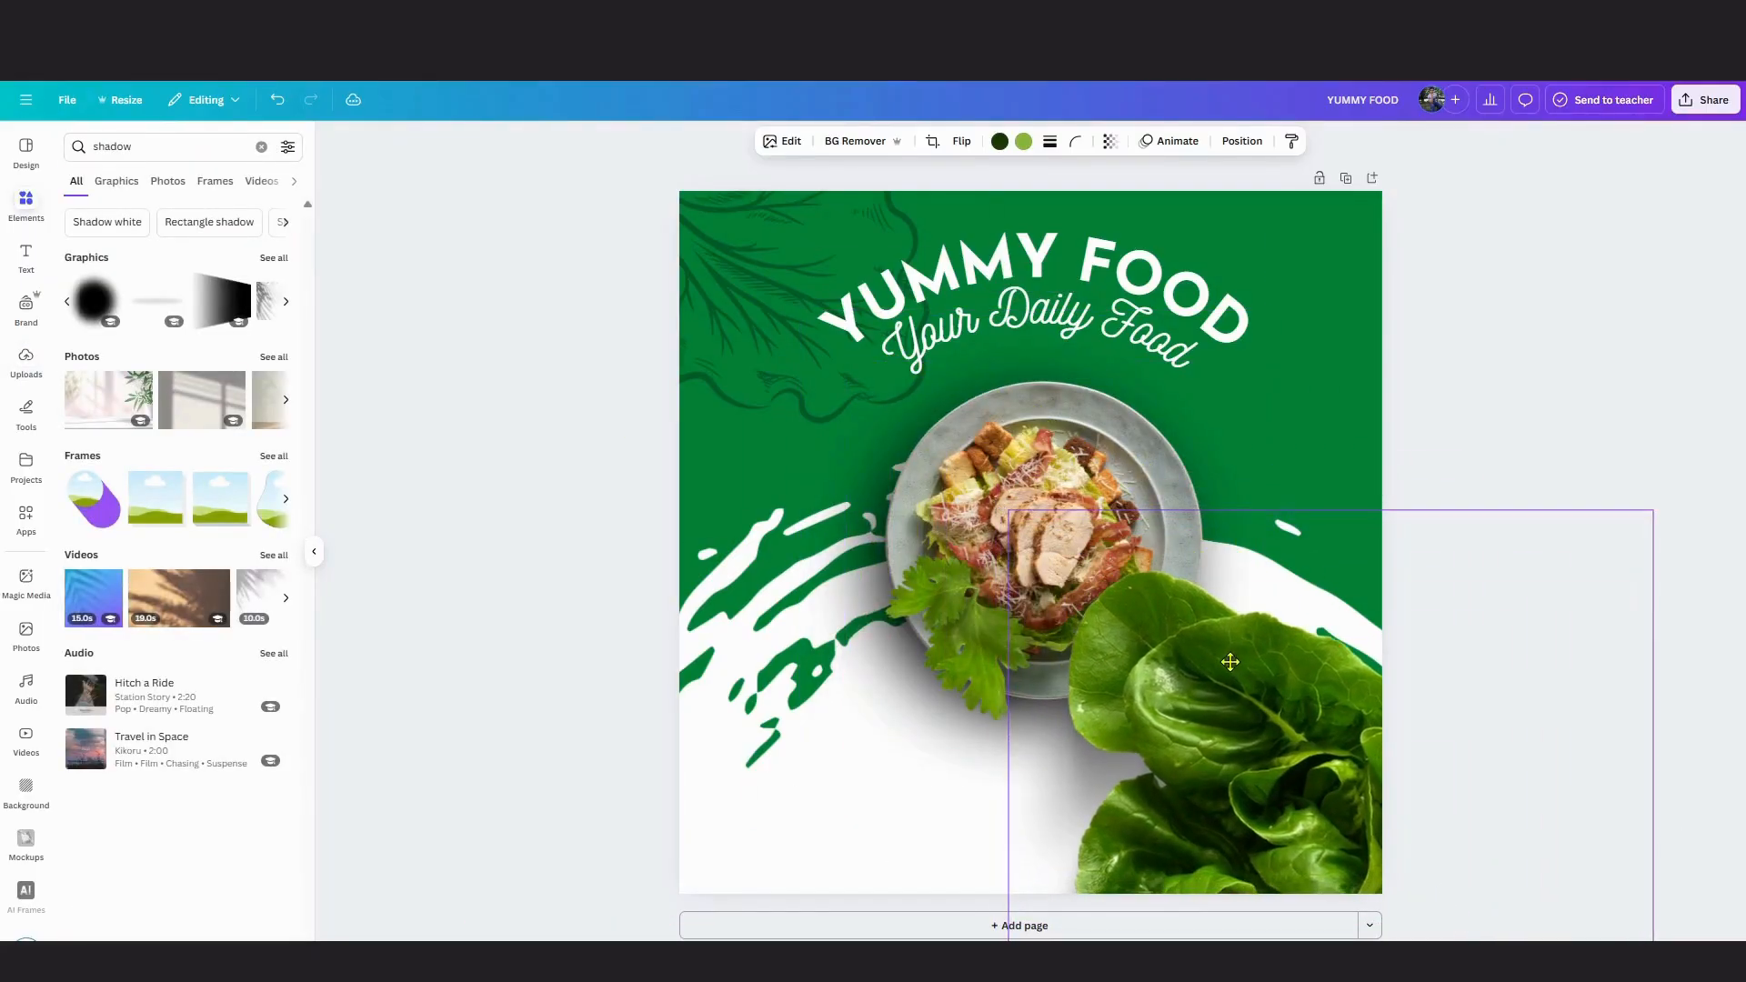
# Try sending the lettuce photo behind all other elements.
pyautogui.rightClick(1156, 849)
pyautogui.moveTo(1146, 624)
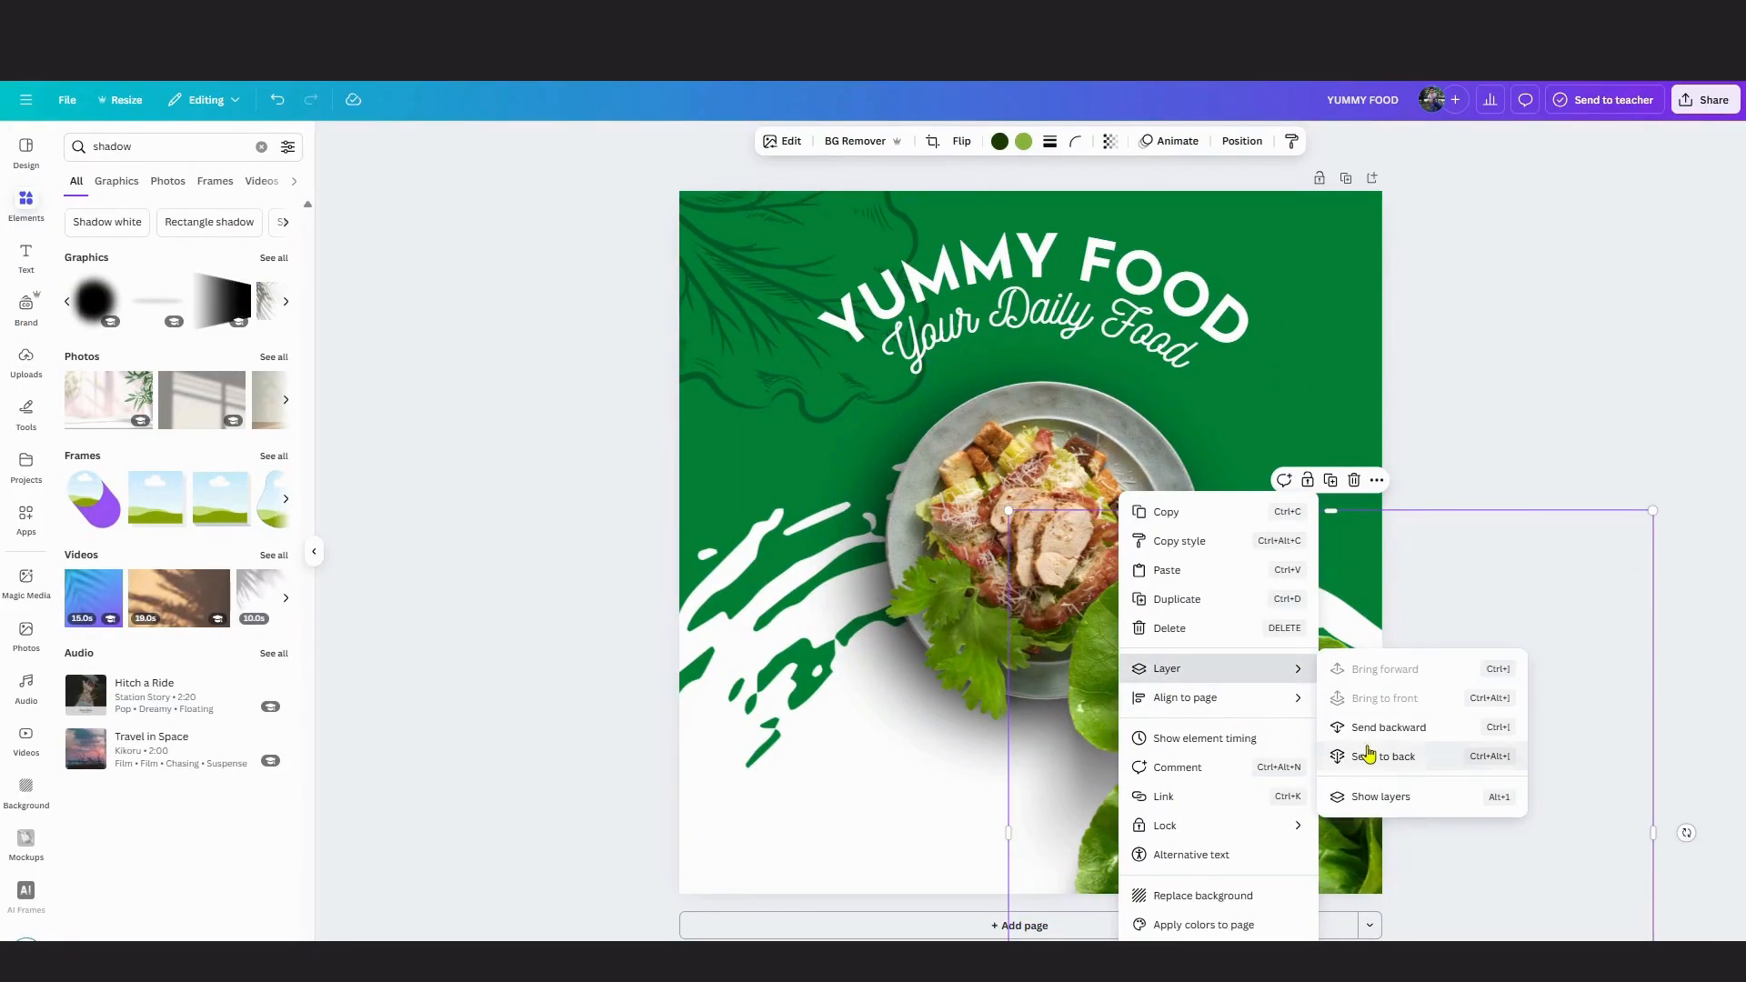
pyautogui.click(1371, 751)
pyautogui.hotkey('ctrl', 'z')
# Send the lettuce photo backward through the layers, one level at a time, until it sits behind the plate and its shadow.
pyautogui.click(1377, 479)
pyautogui.moveTo(1432, 669)
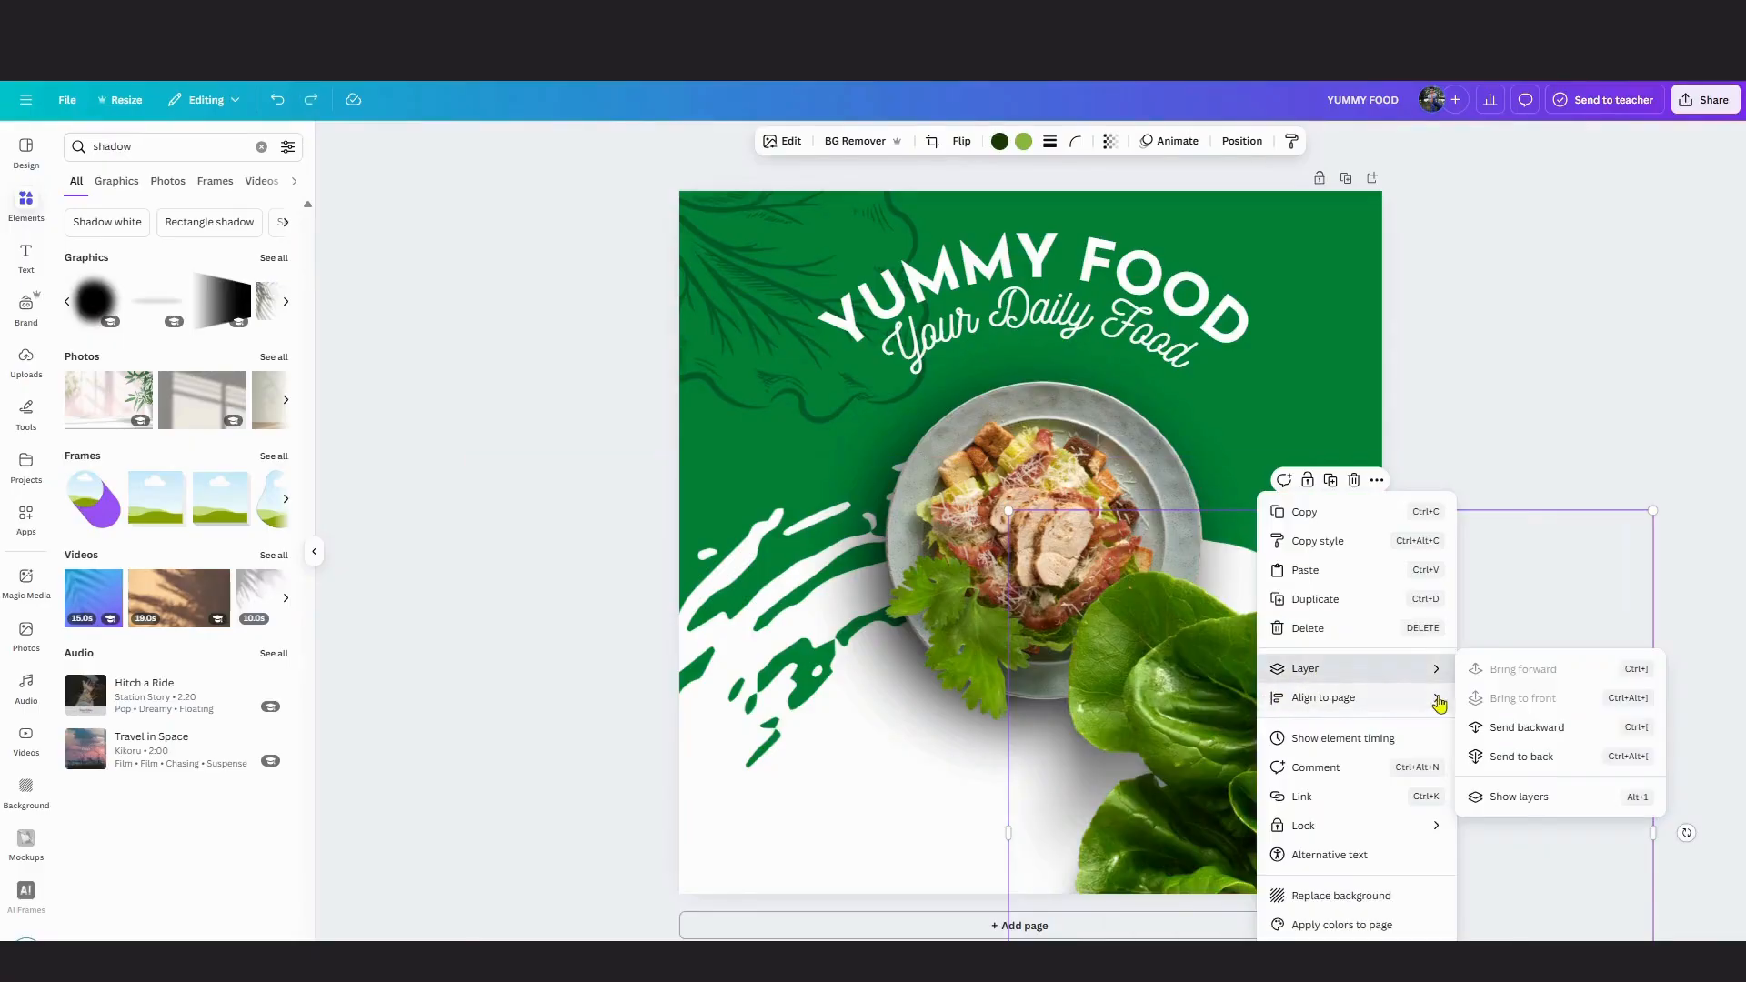
pyautogui.click(1495, 732)
pyautogui.click(1241, 142)
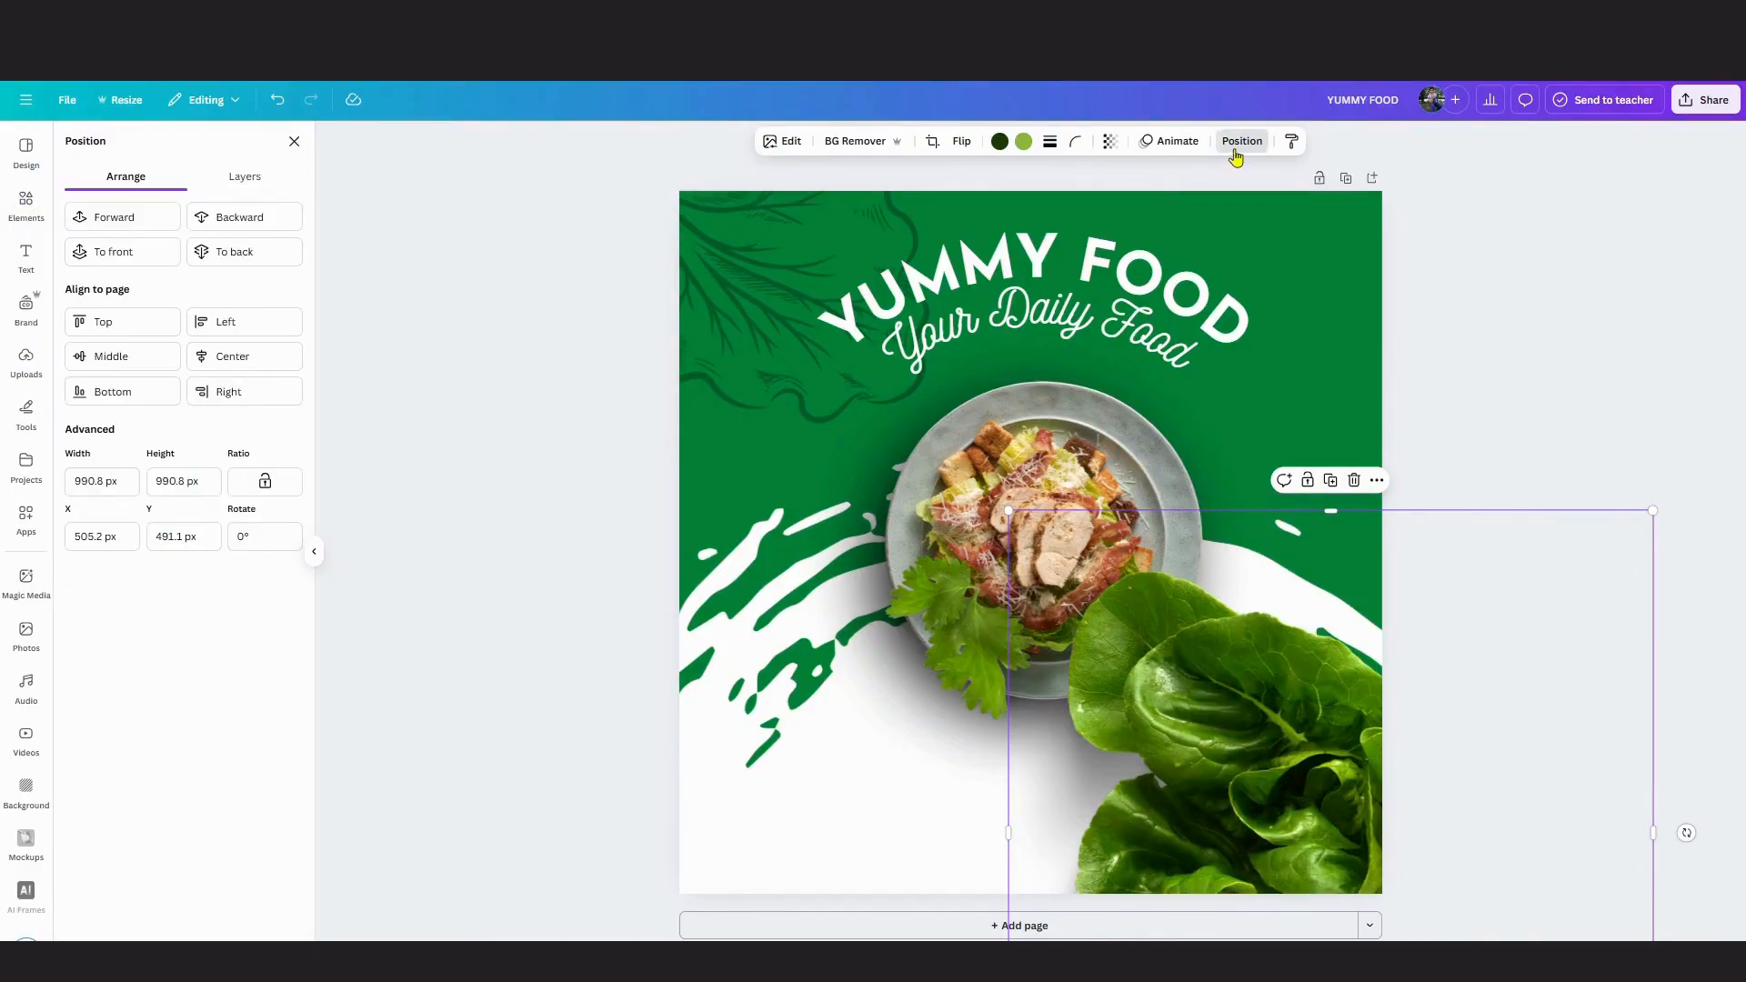
pyautogui.click(1237, 143)
pyautogui.rightClick(1213, 596)
pyautogui.moveTo(1273, 670)
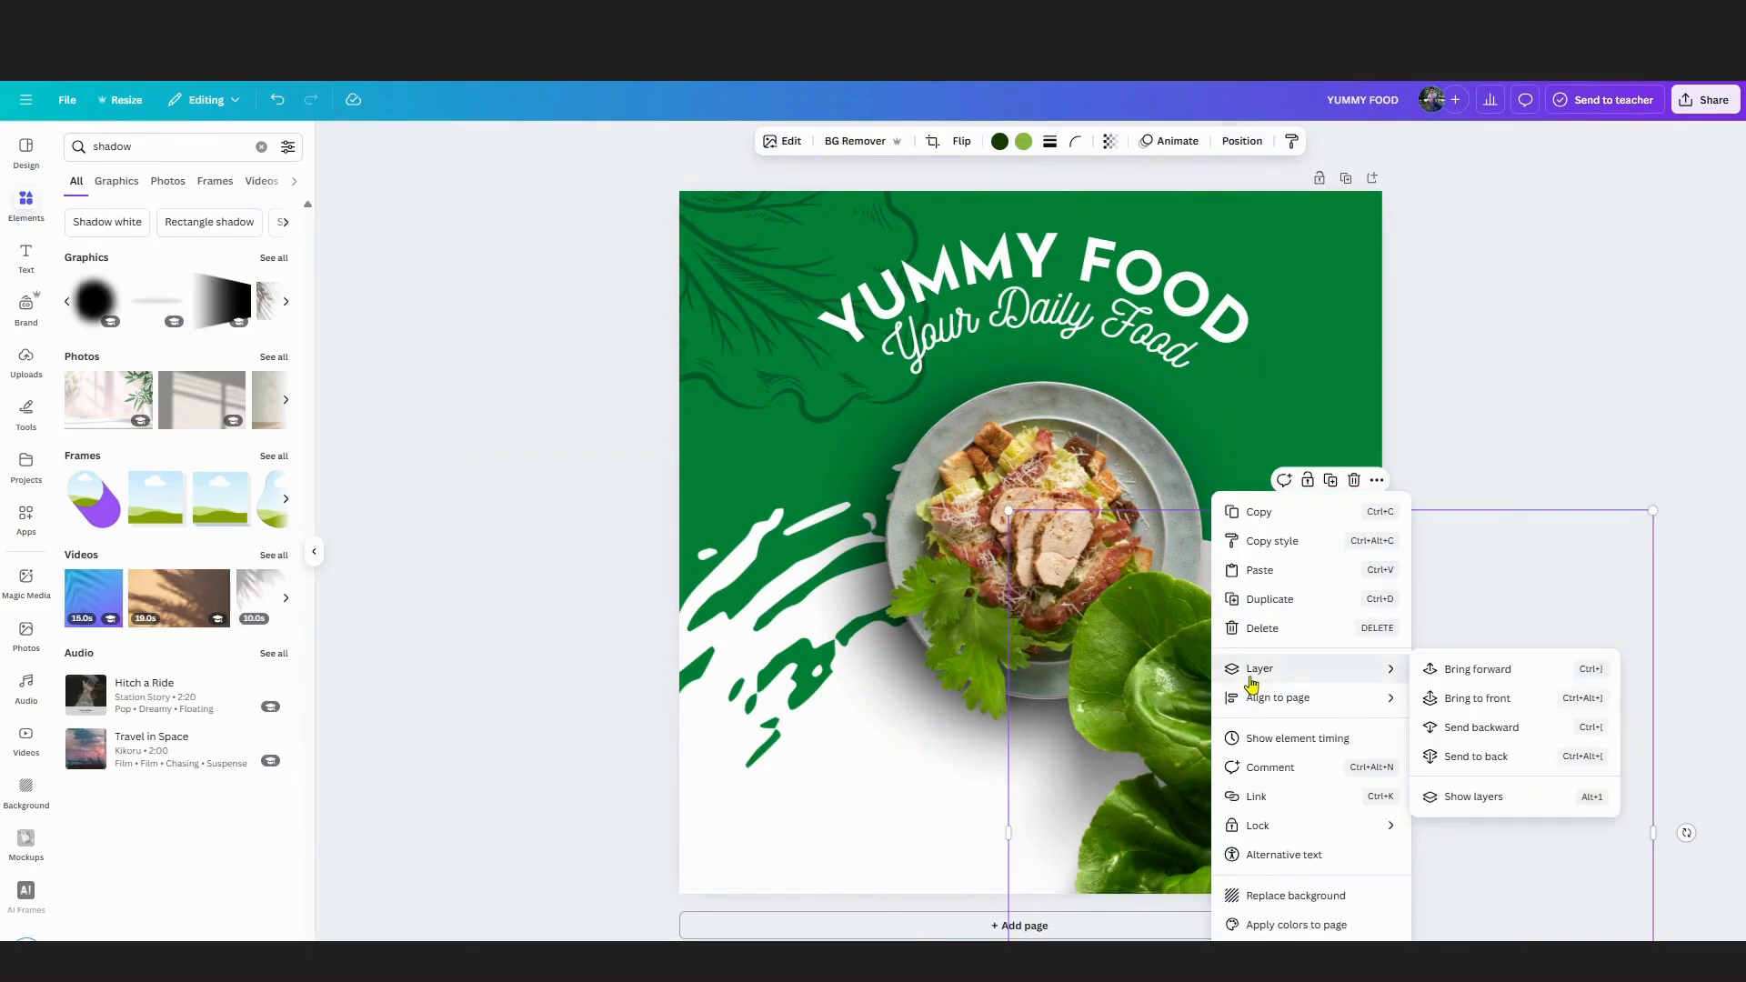
pyautogui.click(1535, 736)
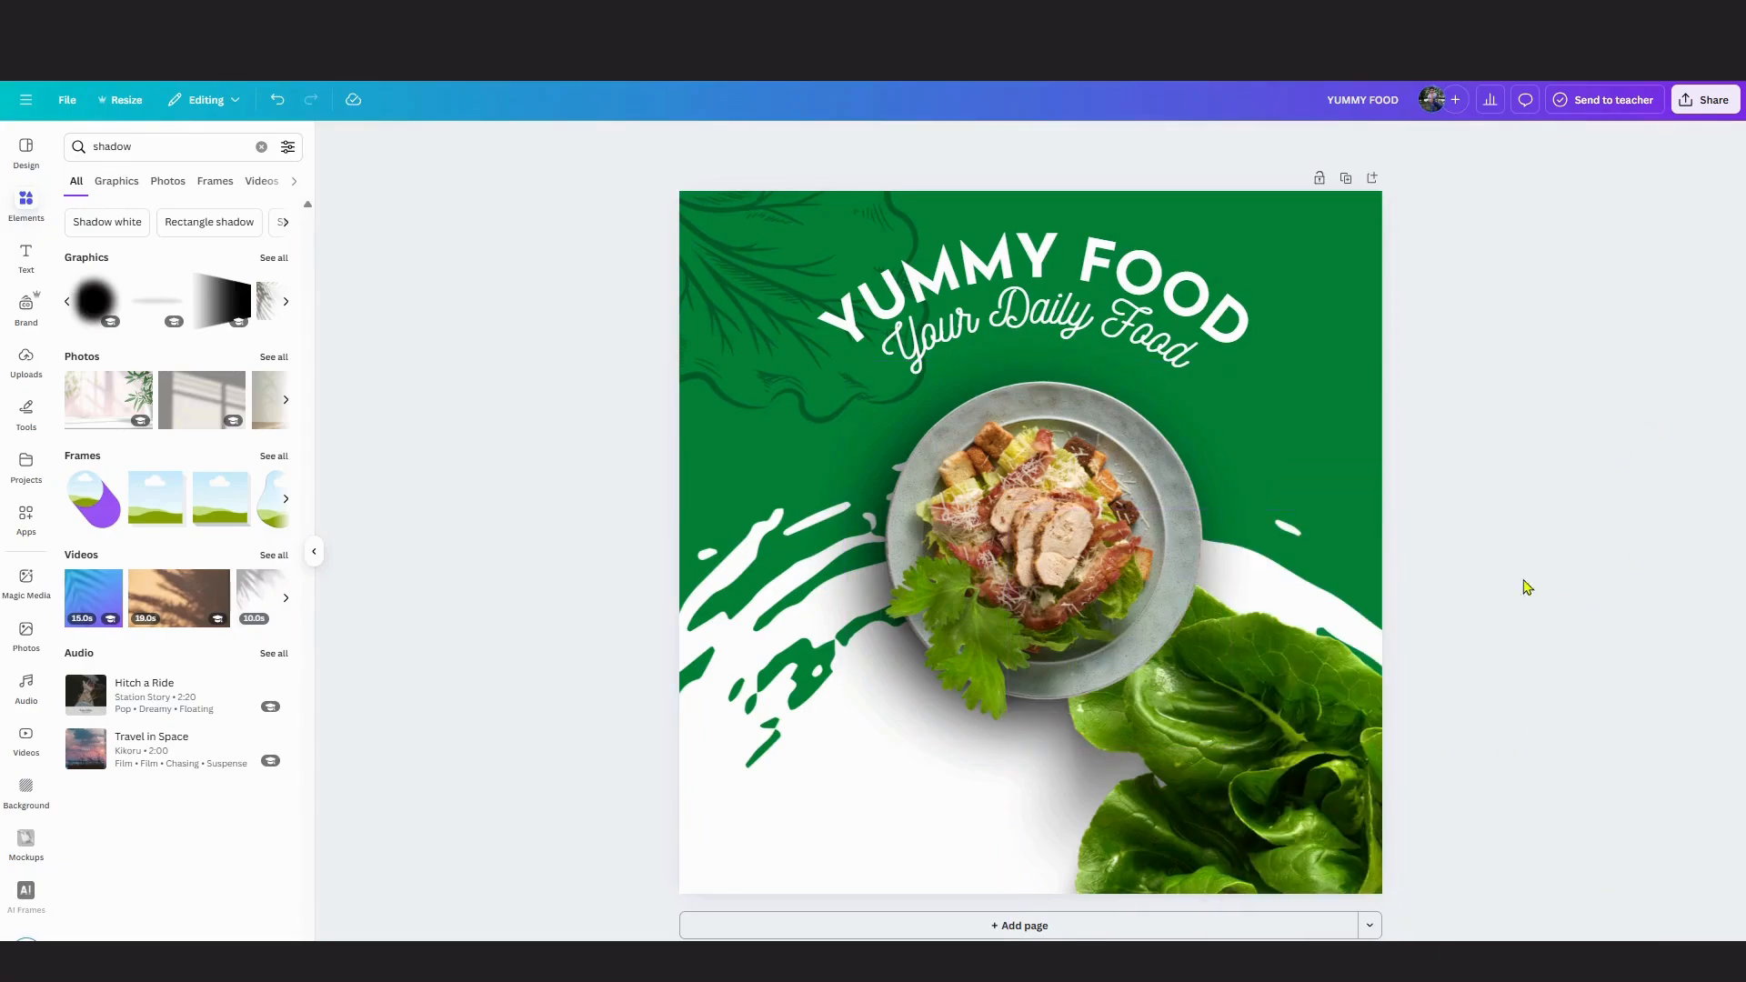
pyautogui.rightClick(1337, 719)
pyautogui.moveTo(1455, 669)
pyautogui.click(1197, 727)
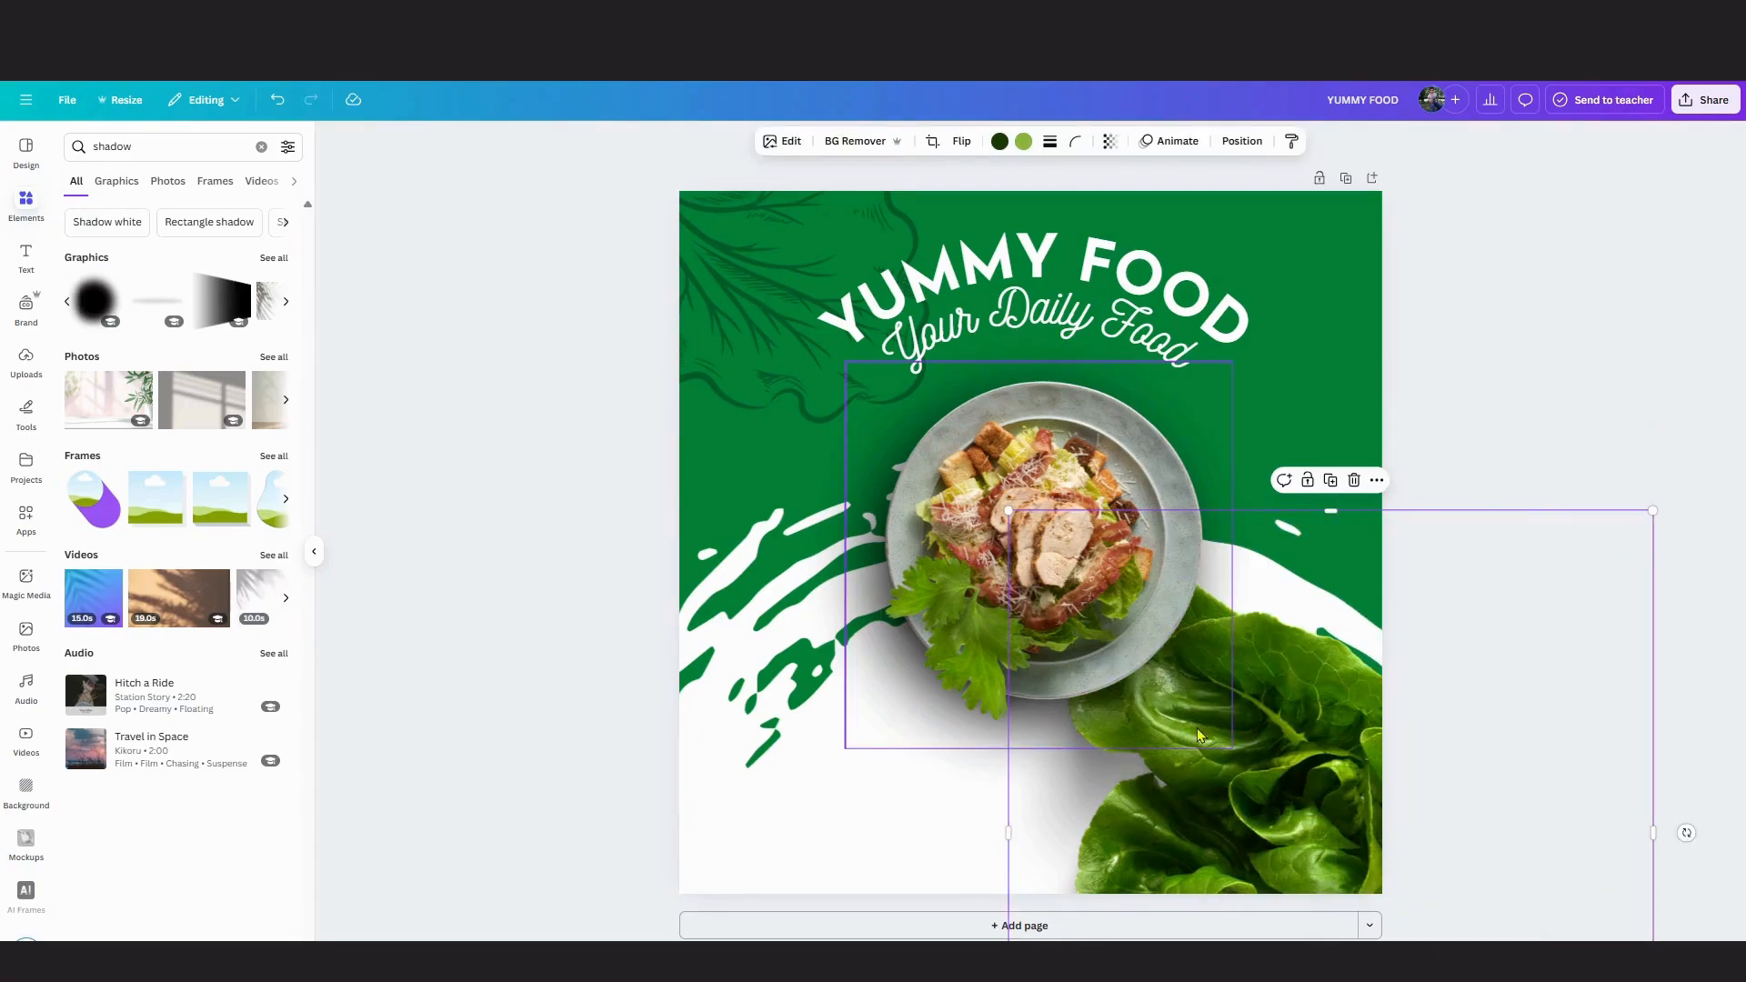
pyautogui.click(1560, 410)
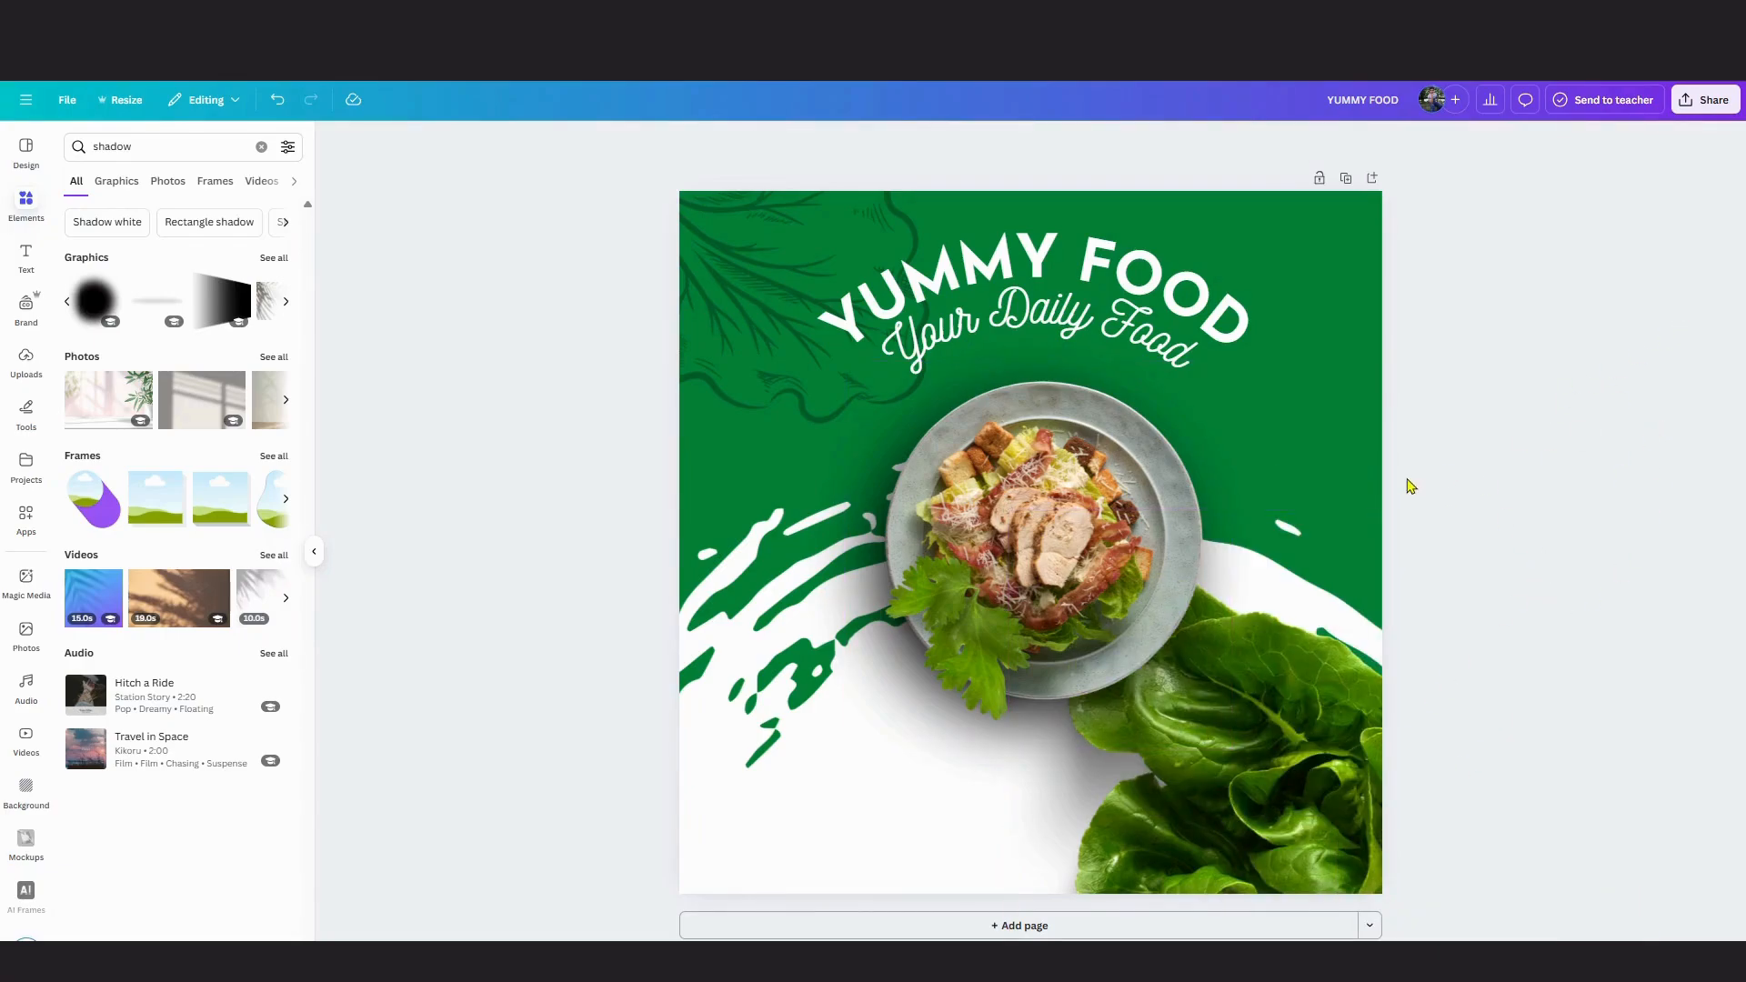
# Scale the lettuce photo down slightly from its upper-left corner.
pyautogui.click(26, 247)
pyautogui.click(1286, 665)
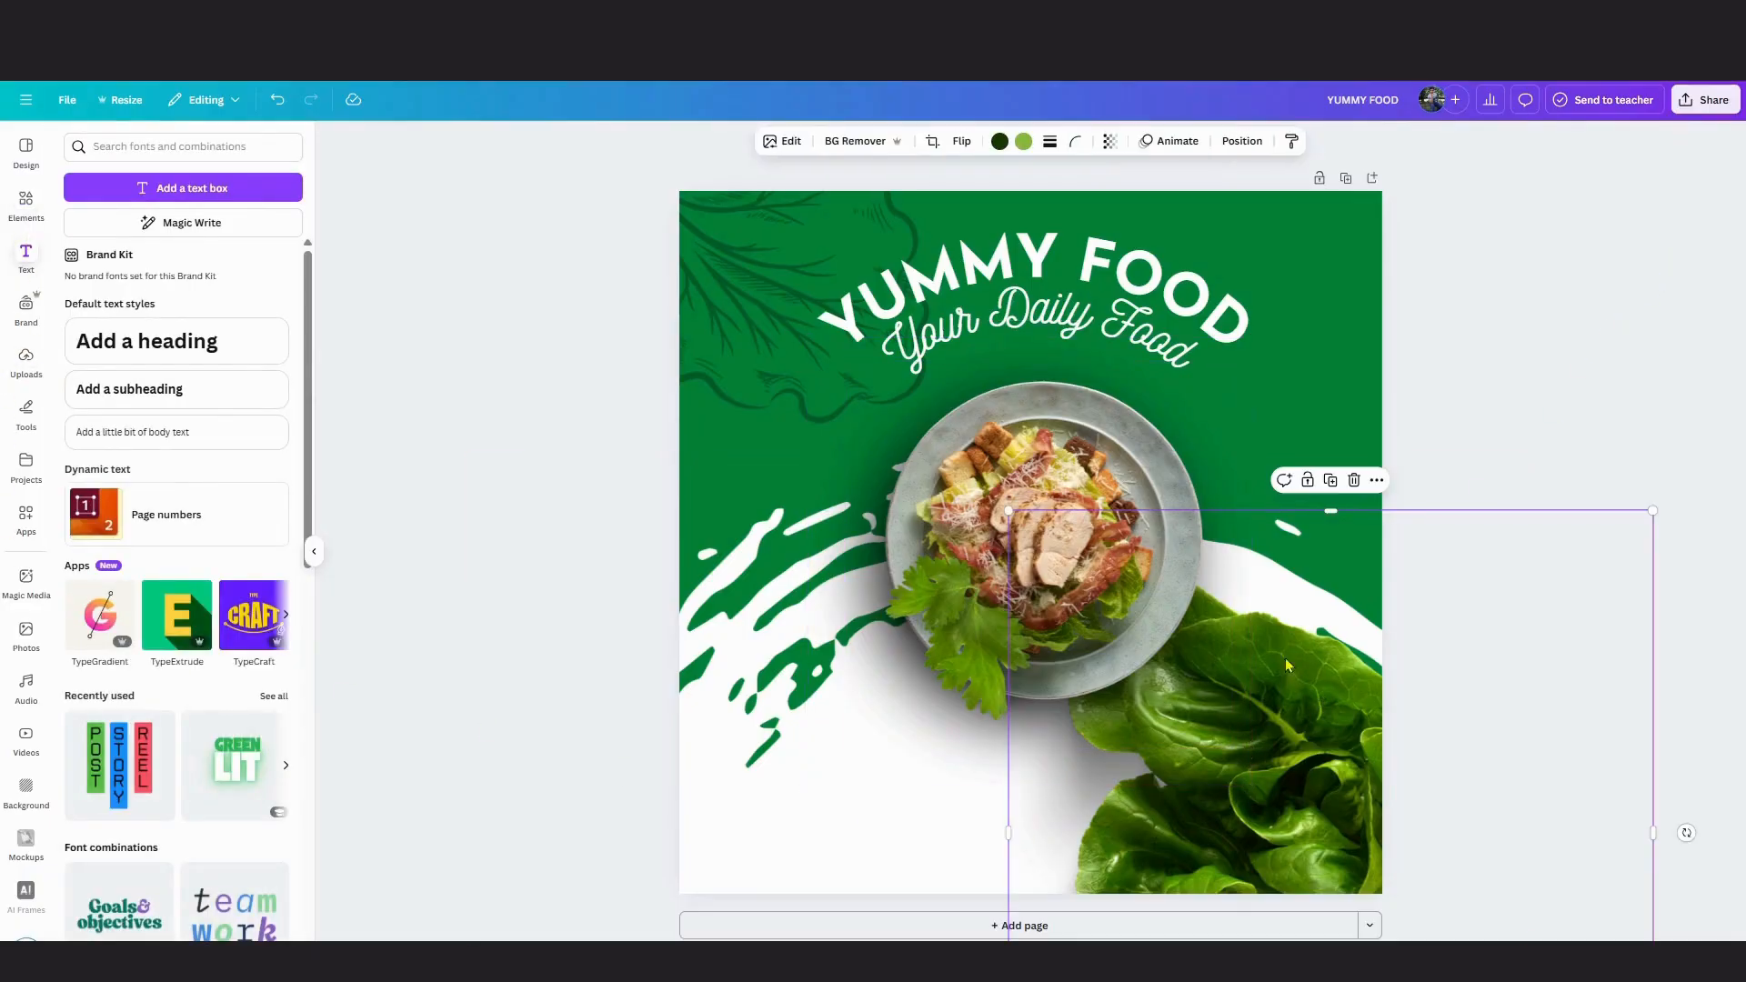
pyautogui.moveTo(1005, 505); pyautogui.dragTo(1030, 529)
pyautogui.click(1617, 437)
# Clear the "shadow" element search and add the recently used pink ribbon banner to the page.
pyautogui.click(26, 205)
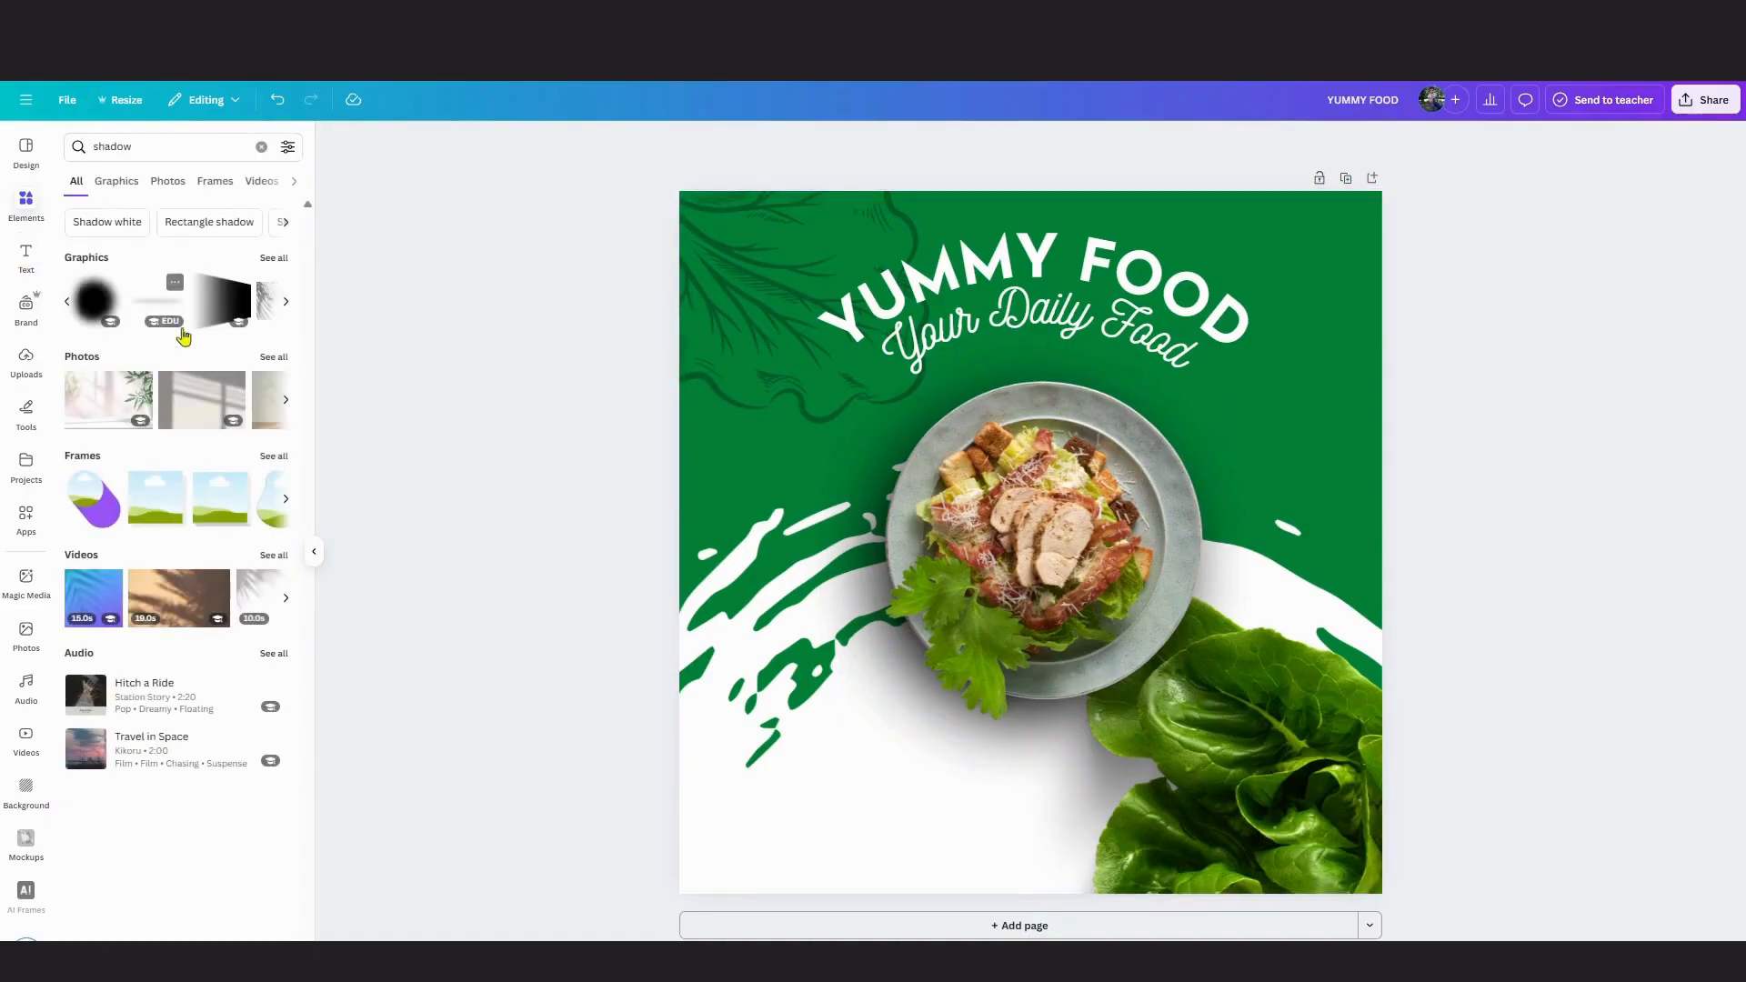
pyautogui.click(262, 149)
pyautogui.click(242, 273)
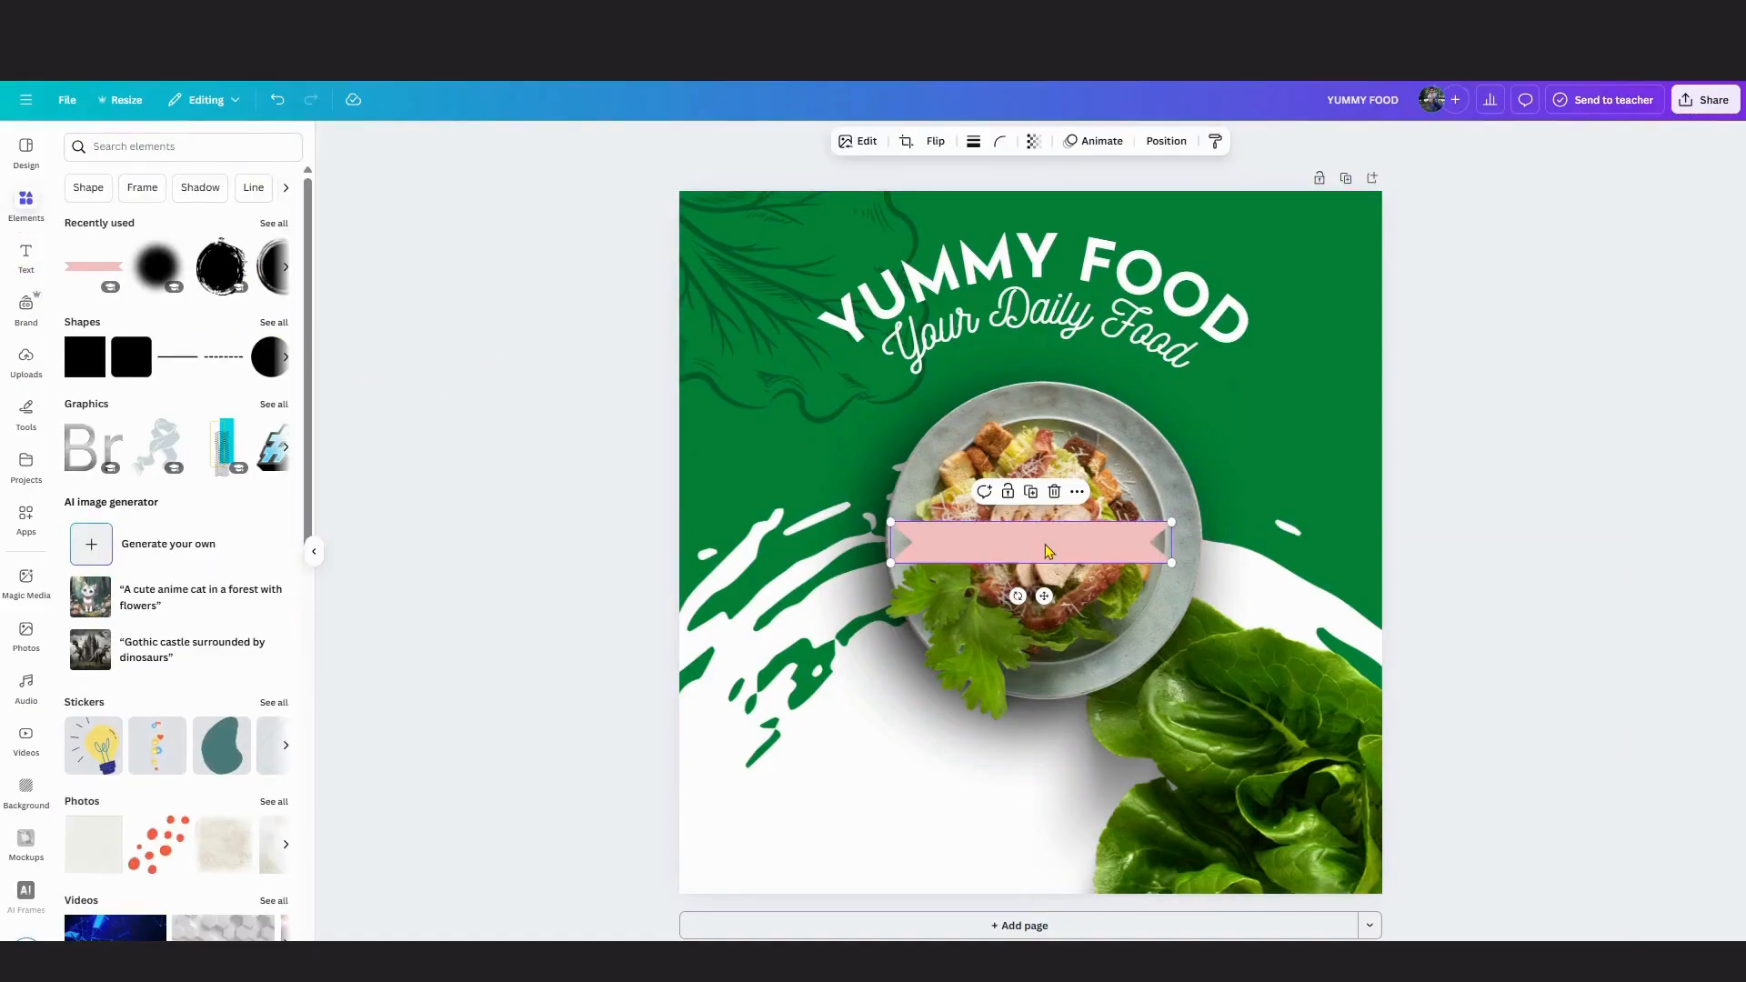
# Move the pink ribbon to the plate's left side and enlarge it so its inner end overlaps the plate.
pyautogui.moveTo(1028, 526); pyautogui.dragTo(788, 533)
pyautogui.moveTo(933, 506); pyautogui.dragTo(1248, 514)
pyautogui.hotkey('ctrl', 'z')
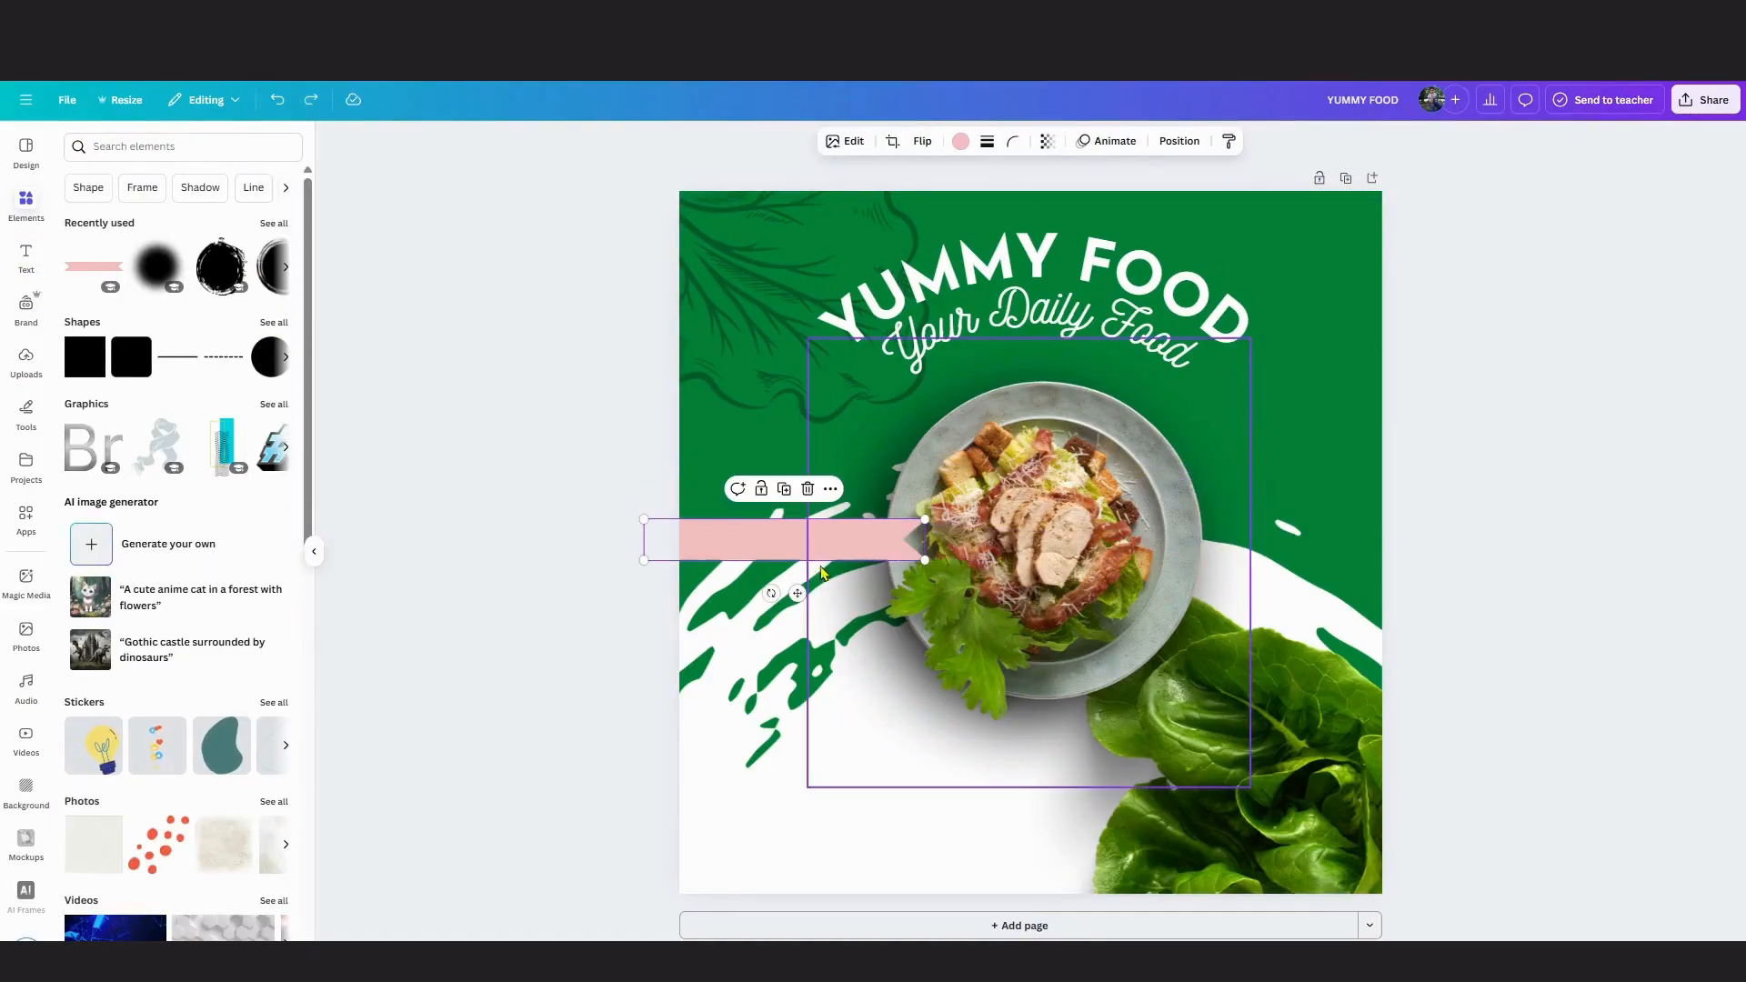
pyautogui.moveTo(924, 520); pyautogui.dragTo(964, 515)
pyautogui.moveTo(856, 570); pyautogui.dragTo(912, 550)
pyautogui.hotkey('ctrl', 'z')
pyautogui.moveTo(758, 551); pyautogui.dragTo(863, 547)
# Send the pink ribbon backward through the layers until it sits behind the plate and its shadow.
pyautogui.rightClick(860, 545)
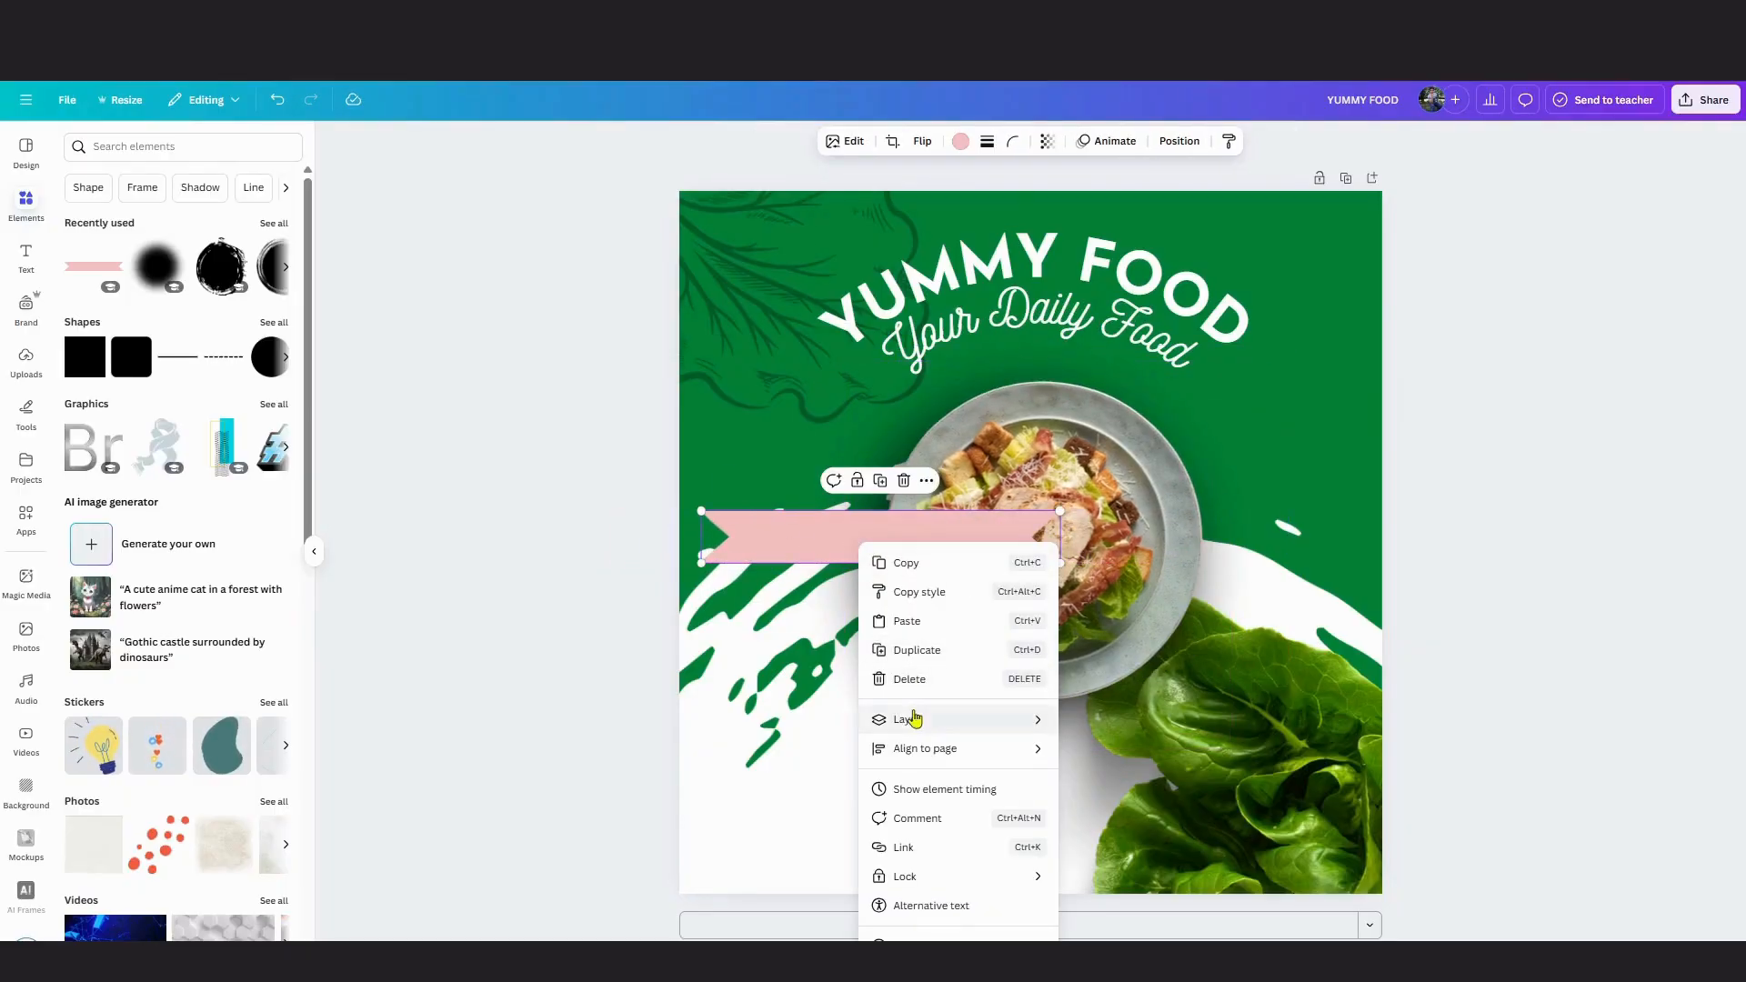
pyautogui.moveTo(913, 718)
pyautogui.rightClick(794, 552)
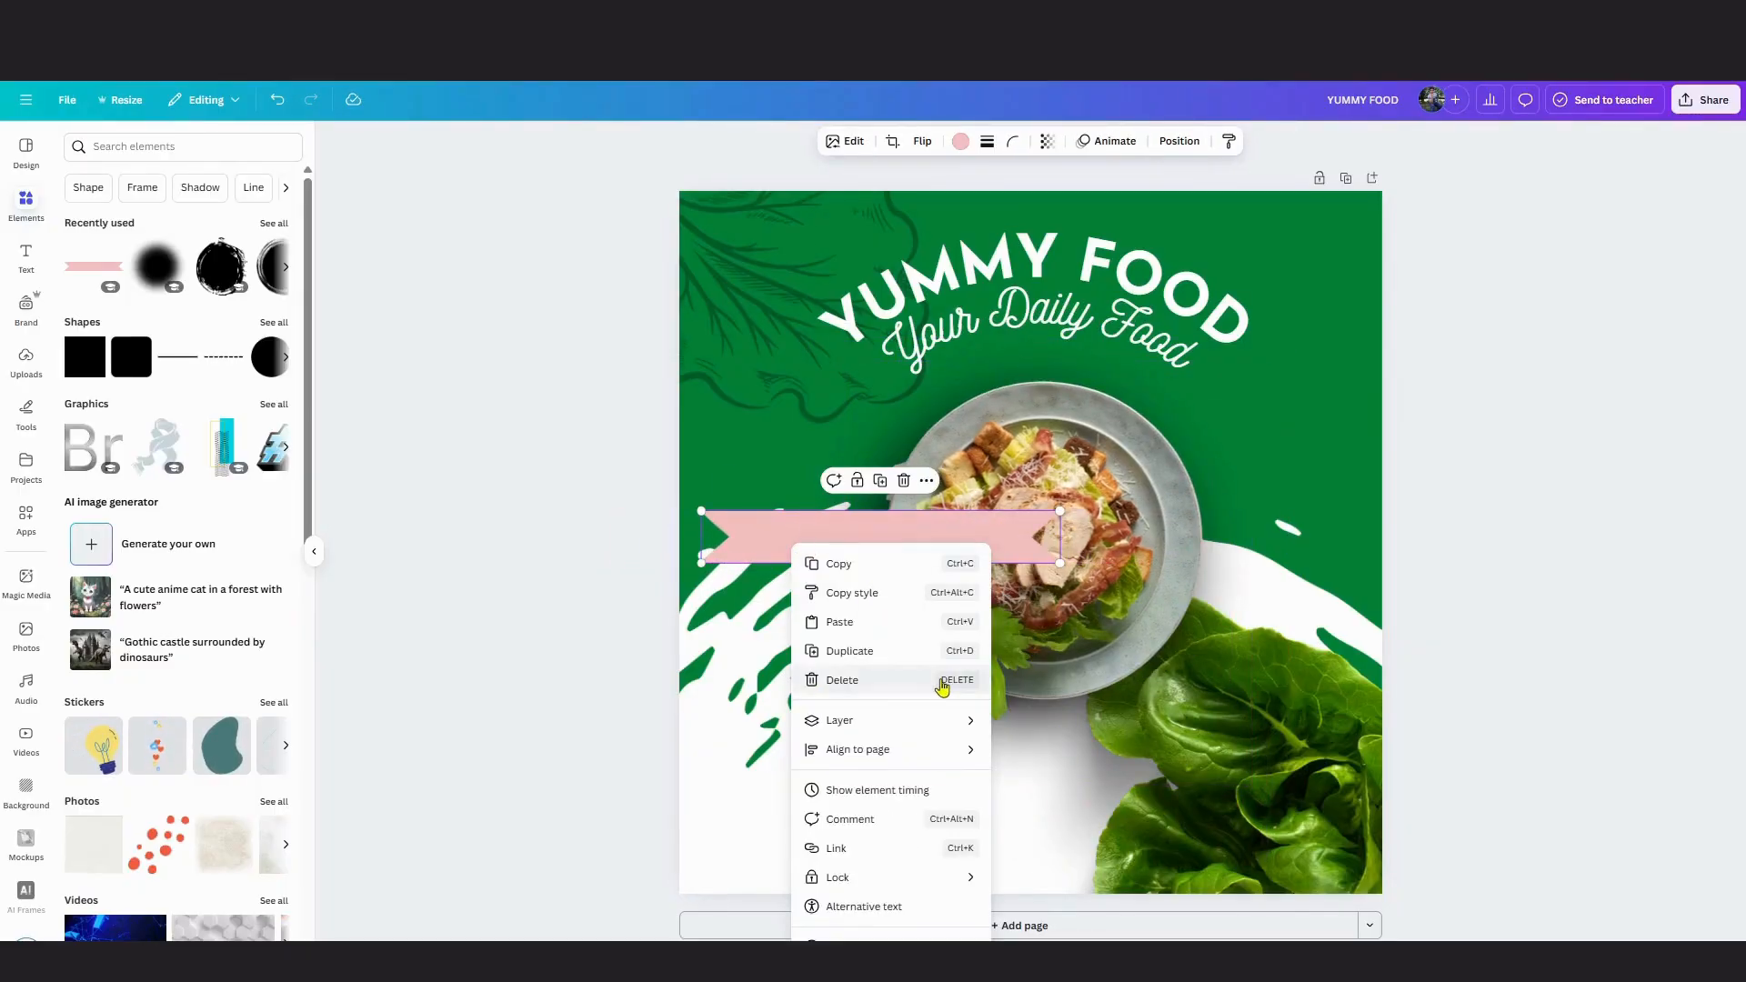
pyautogui.moveTo(845, 724)
pyautogui.click(1087, 780)
pyautogui.rightClick(790, 541)
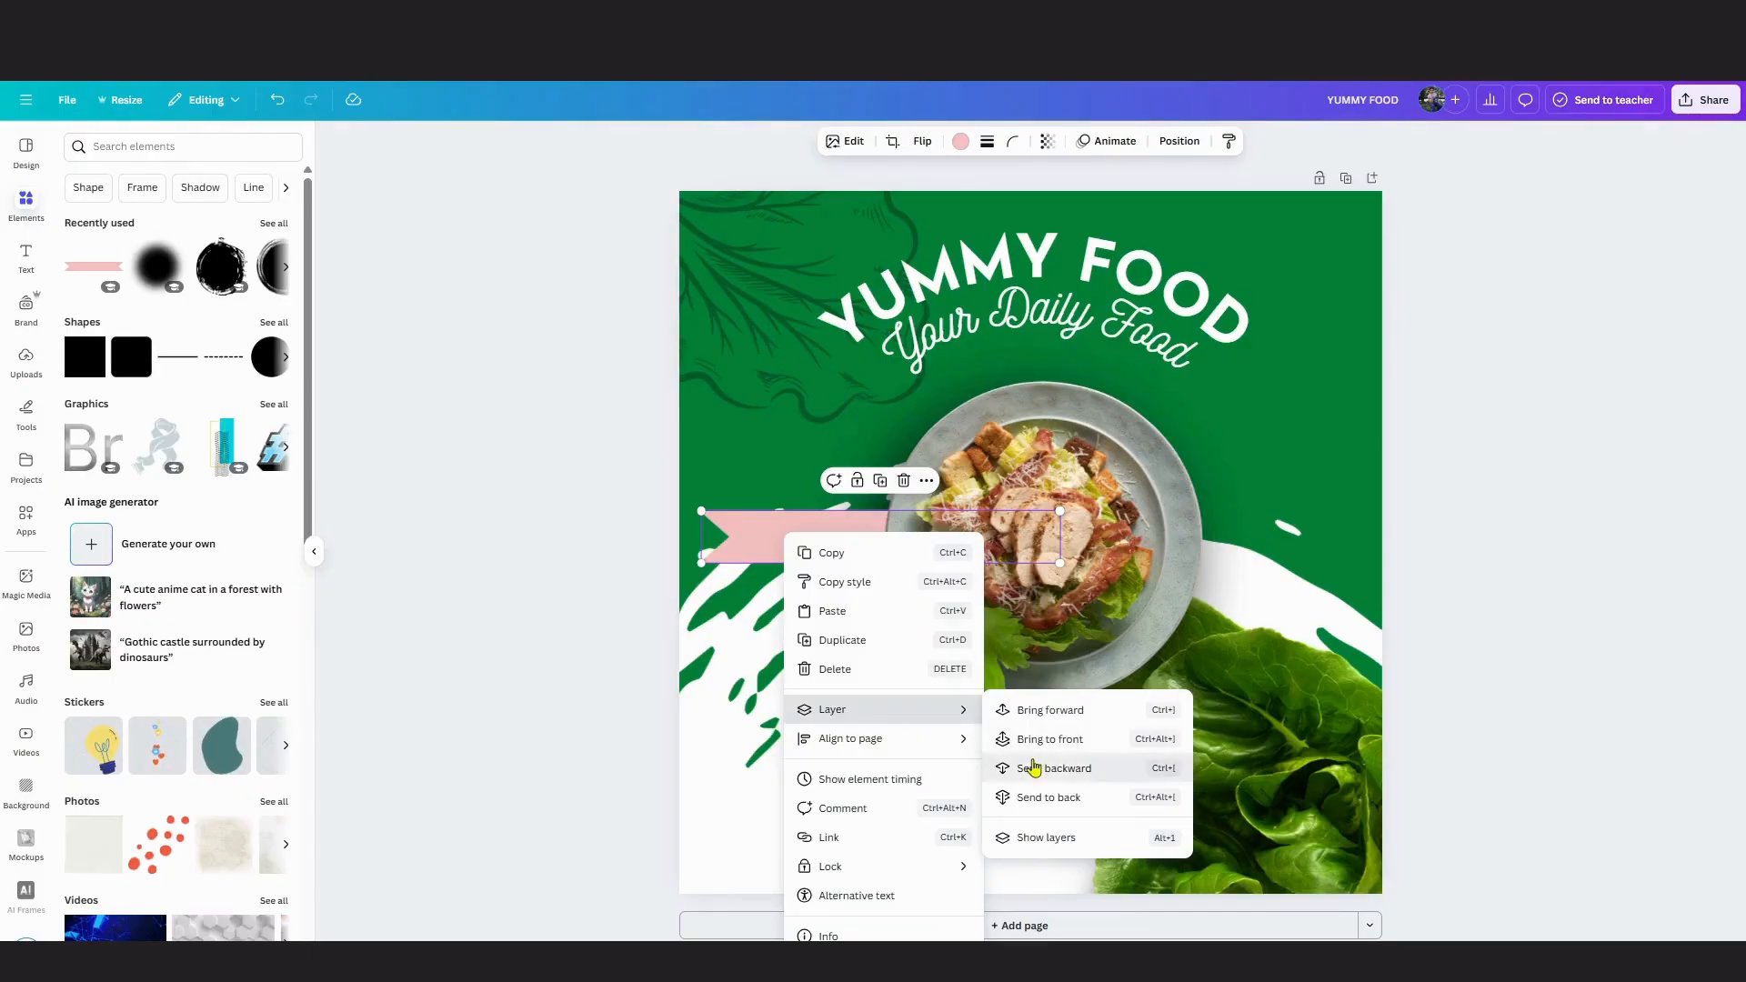
pyautogui.click(1032, 766)
pyautogui.click(1633, 588)
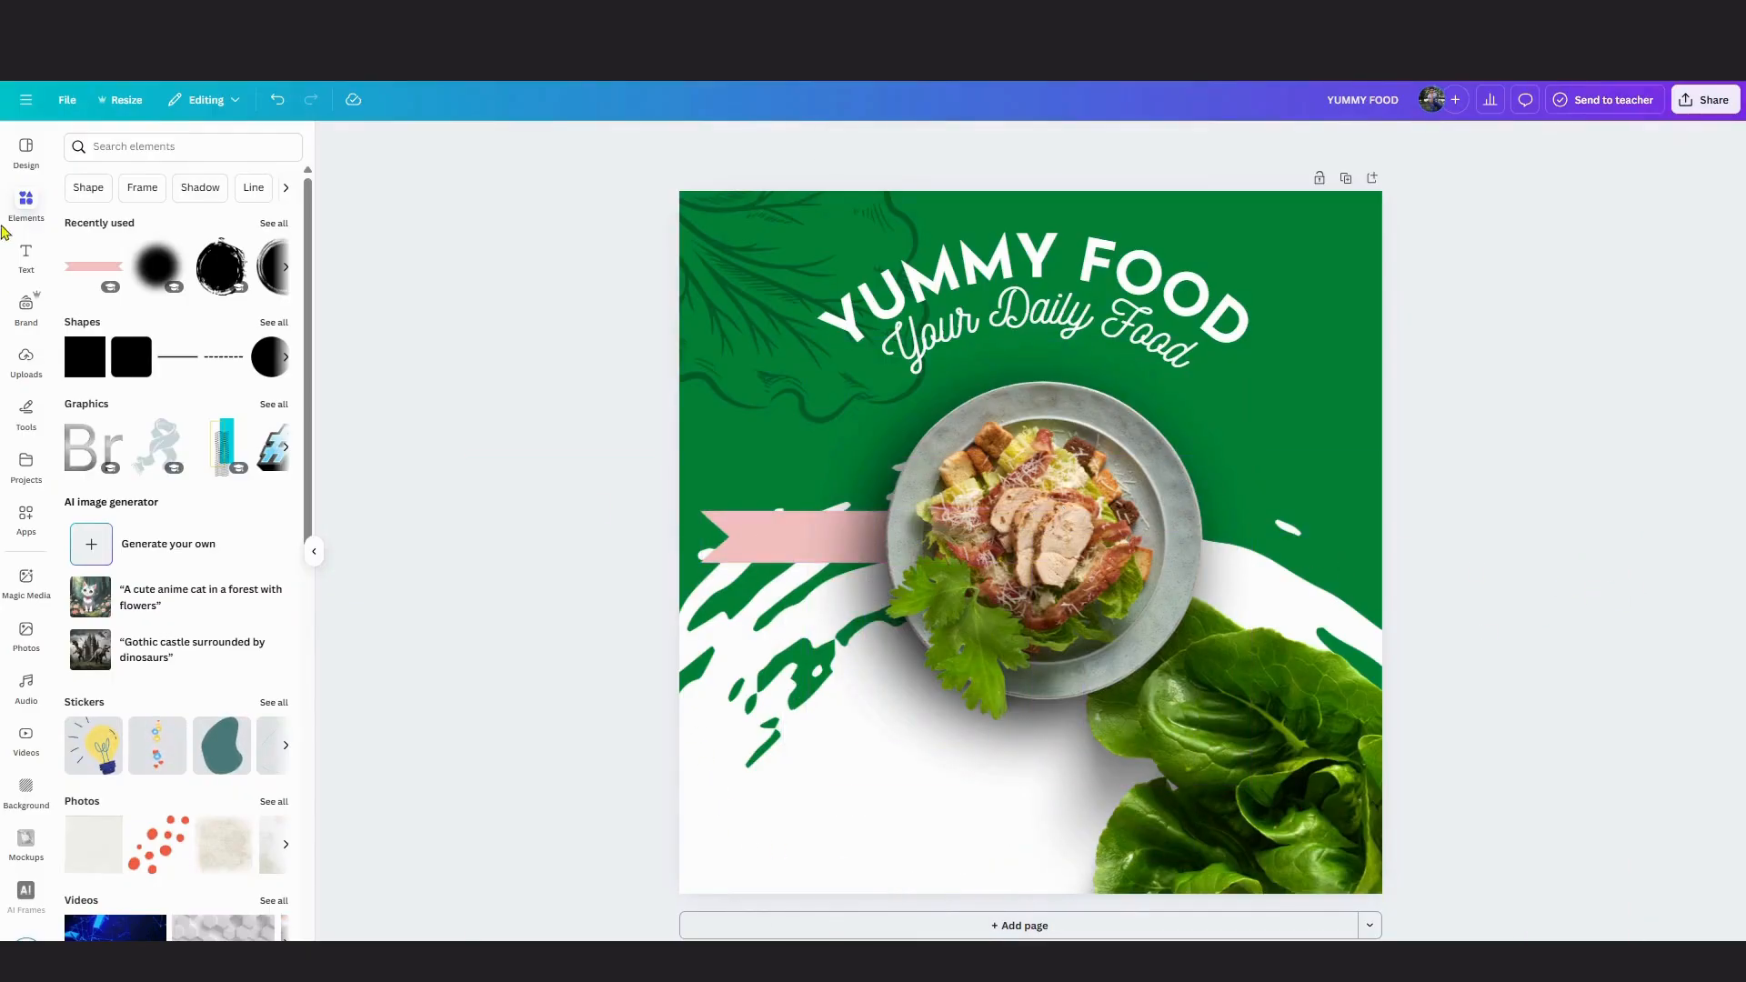
# Add a body text box reading "Save up to".
pyautogui.click(25, 257)
pyautogui.click(210, 433)
pyautogui.write('Save up to')
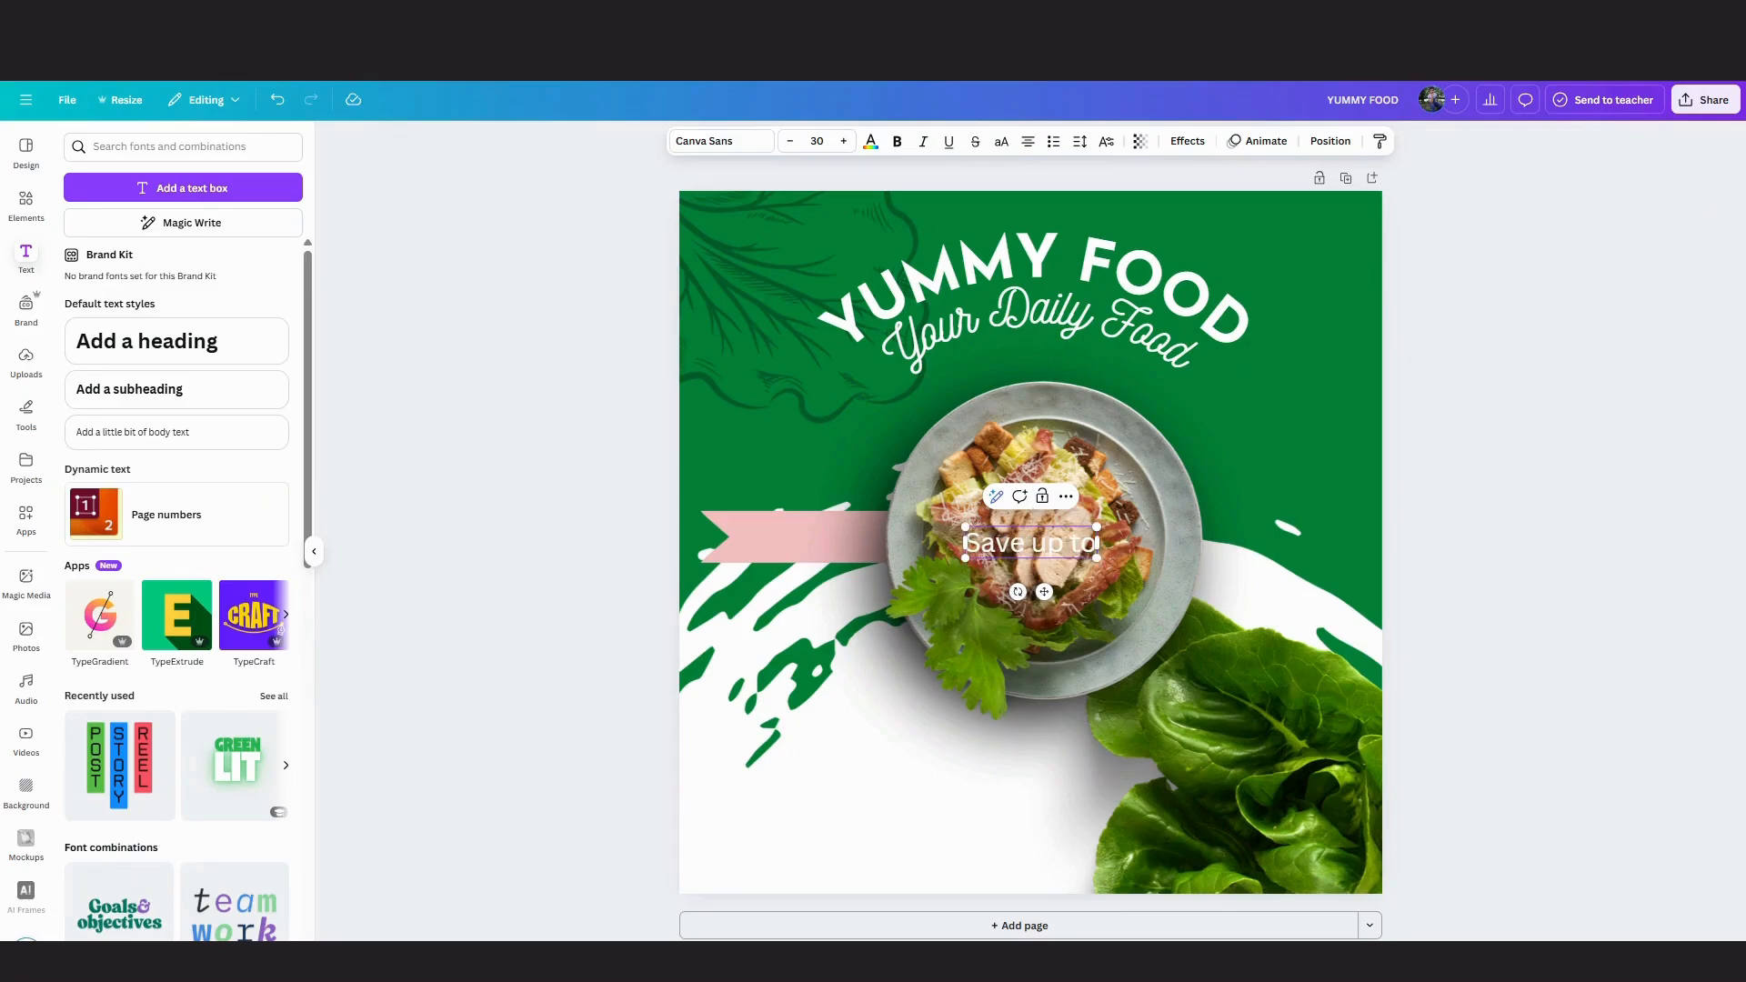
# Scale the ribbon down slightly from its outer upper corner and recolour it orange.
pyautogui.click(782, 536)
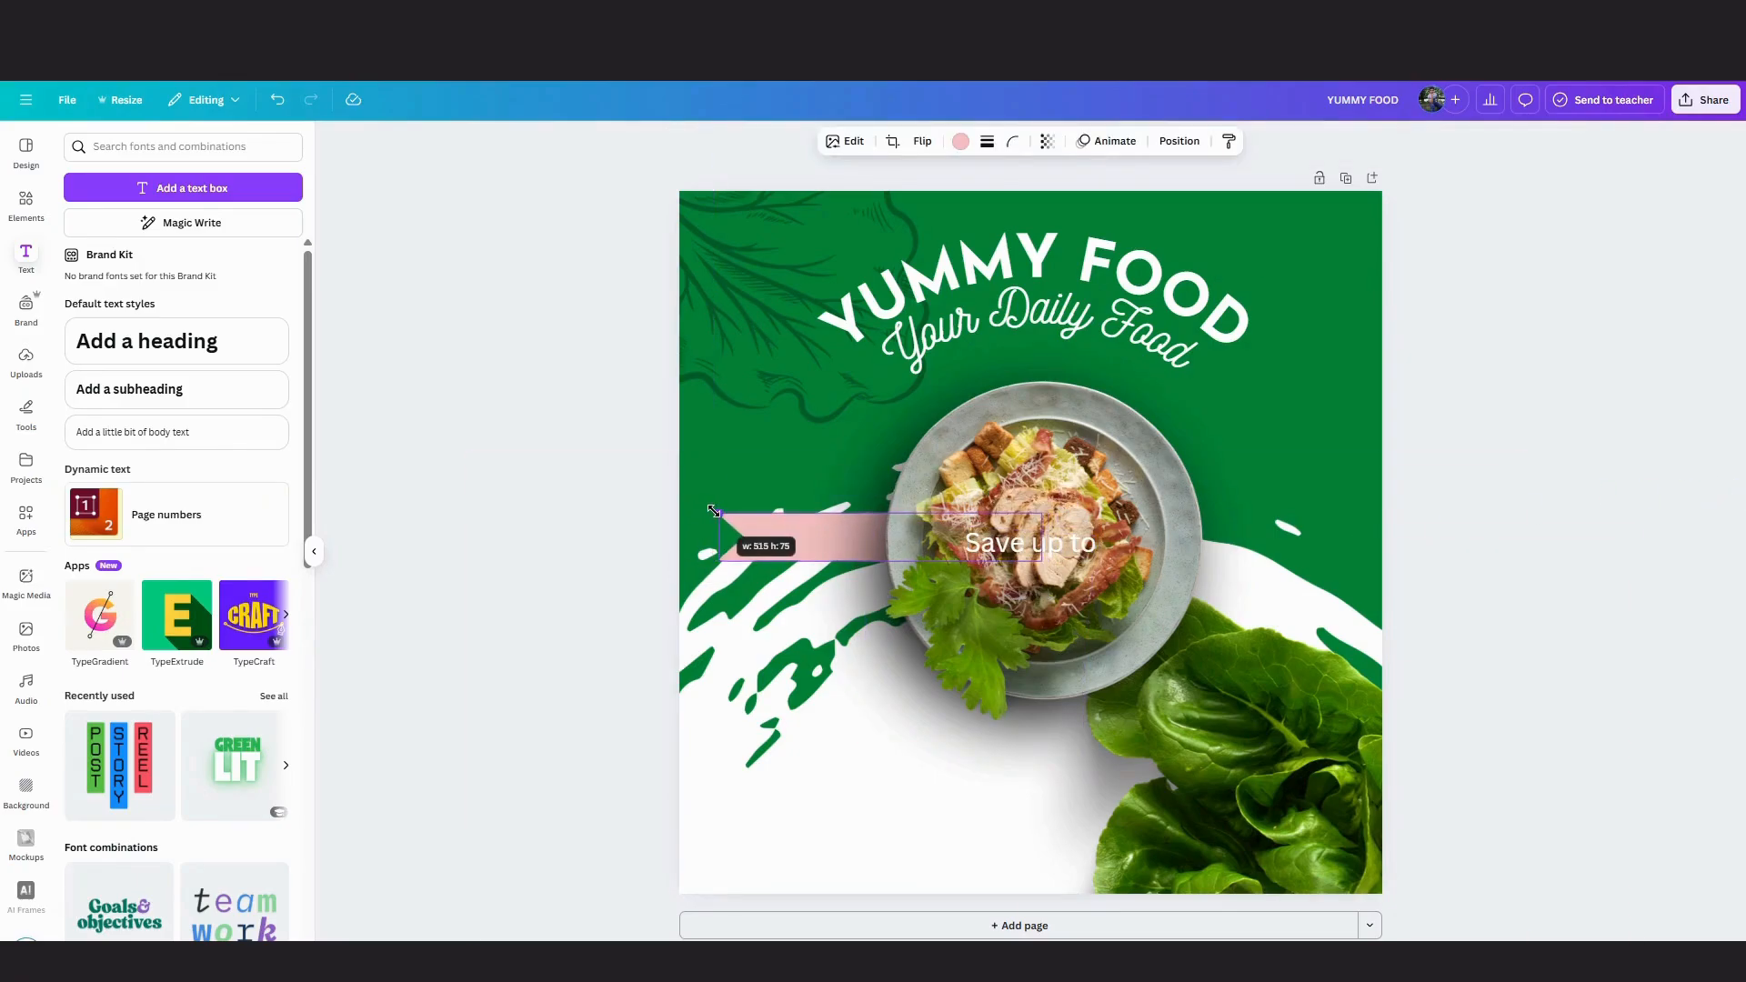
pyautogui.moveTo(706, 511); pyautogui.dragTo(713, 512)
pyautogui.click(961, 141)
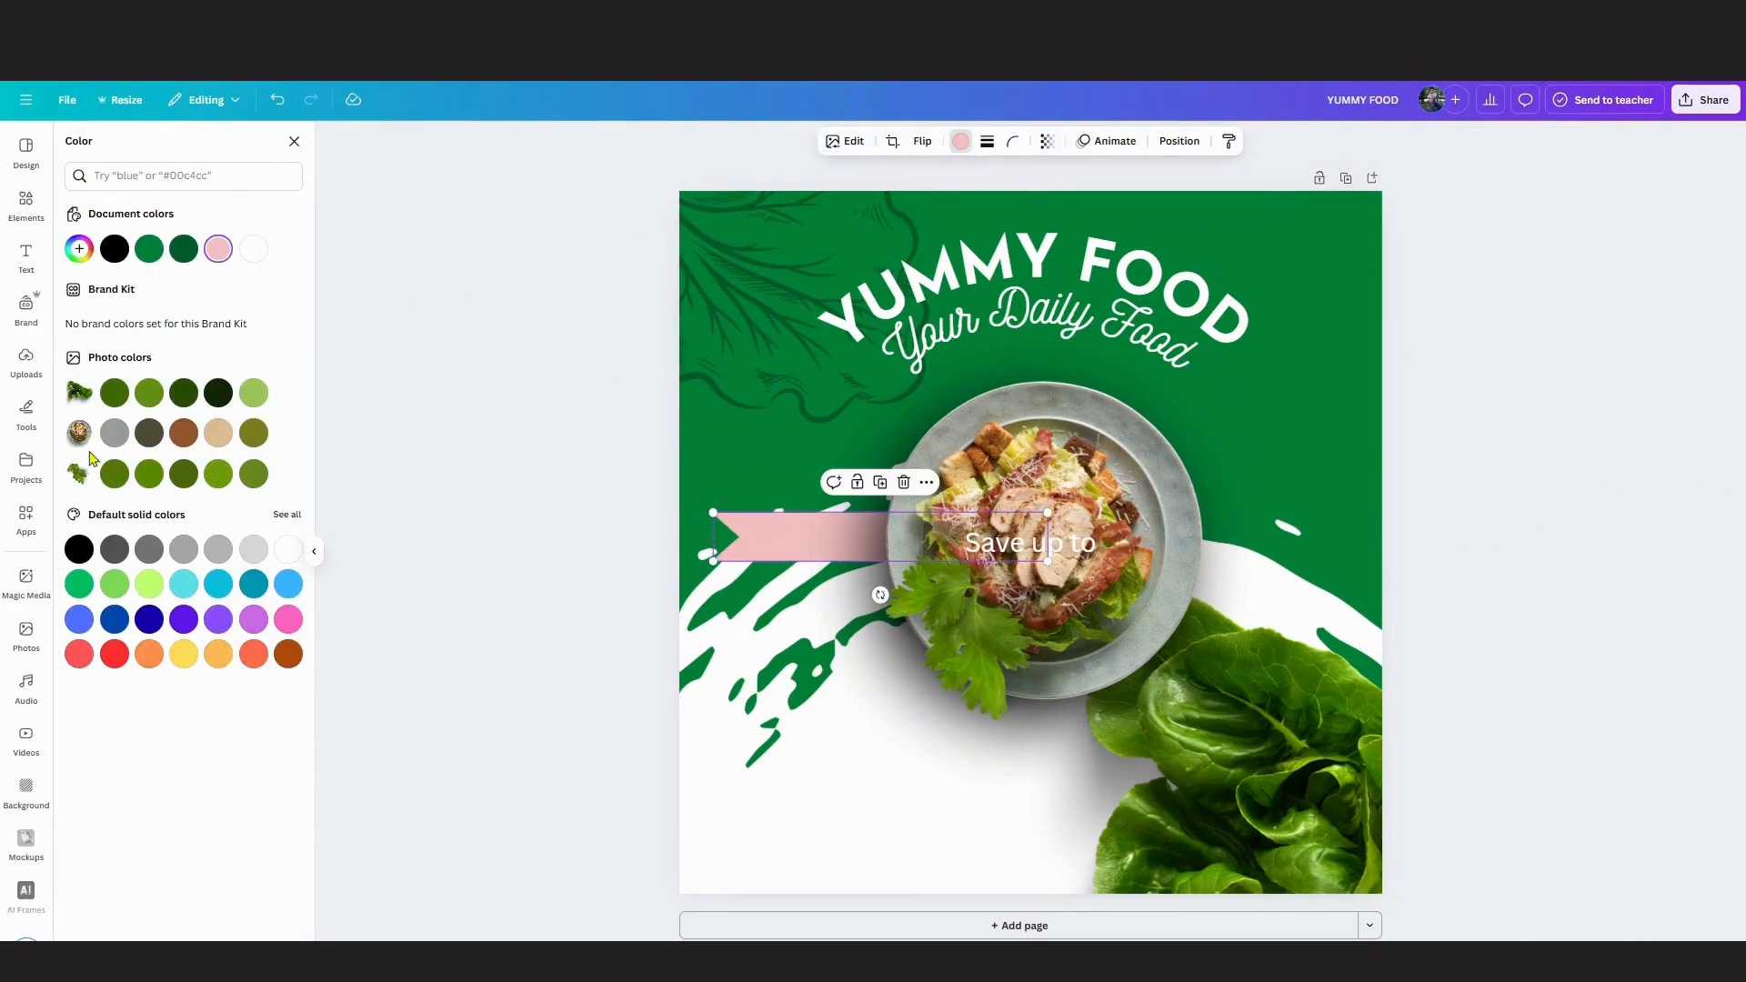
pyautogui.click(69, 255)
pyautogui.click(247, 287)
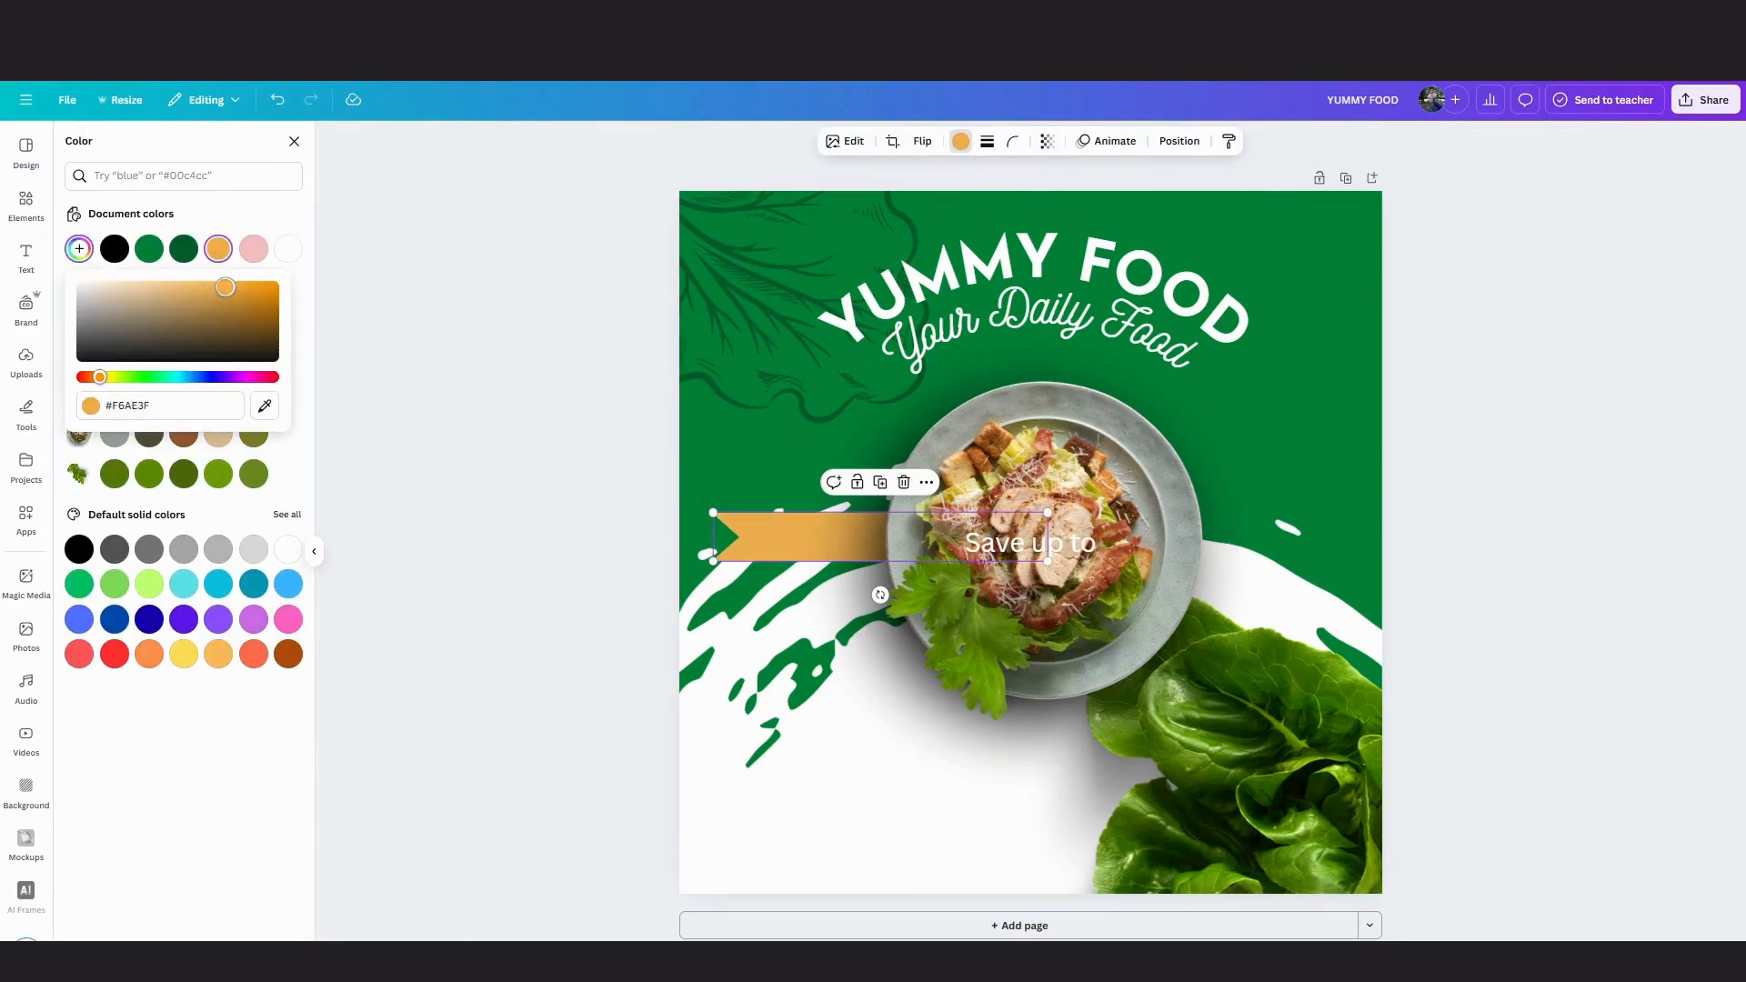
# Place the "Save up to" text on the orange ribbon and position a copy of the ribbon level with it on the plate's right side.
pyautogui.moveTo(1014, 536); pyautogui.dragTo(801, 527)
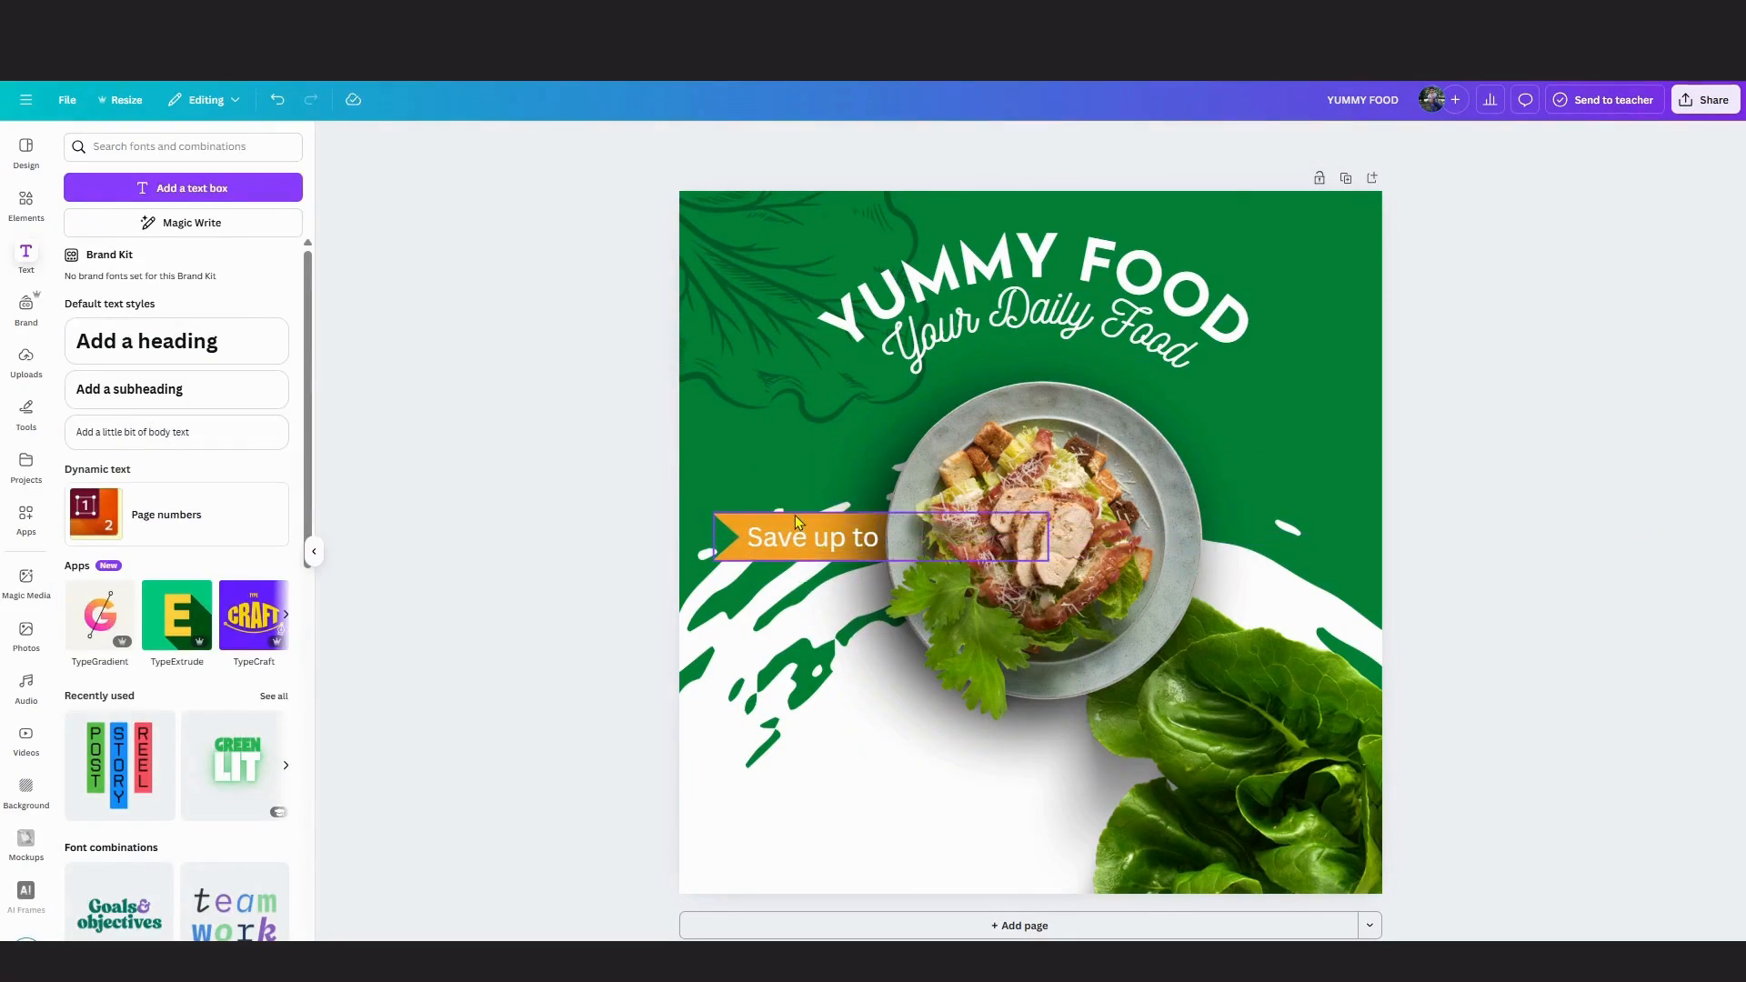
pyautogui.hotkey('ctrl', 'z')
pyautogui.moveTo(736, 527); pyautogui.dragTo(1004, 525)
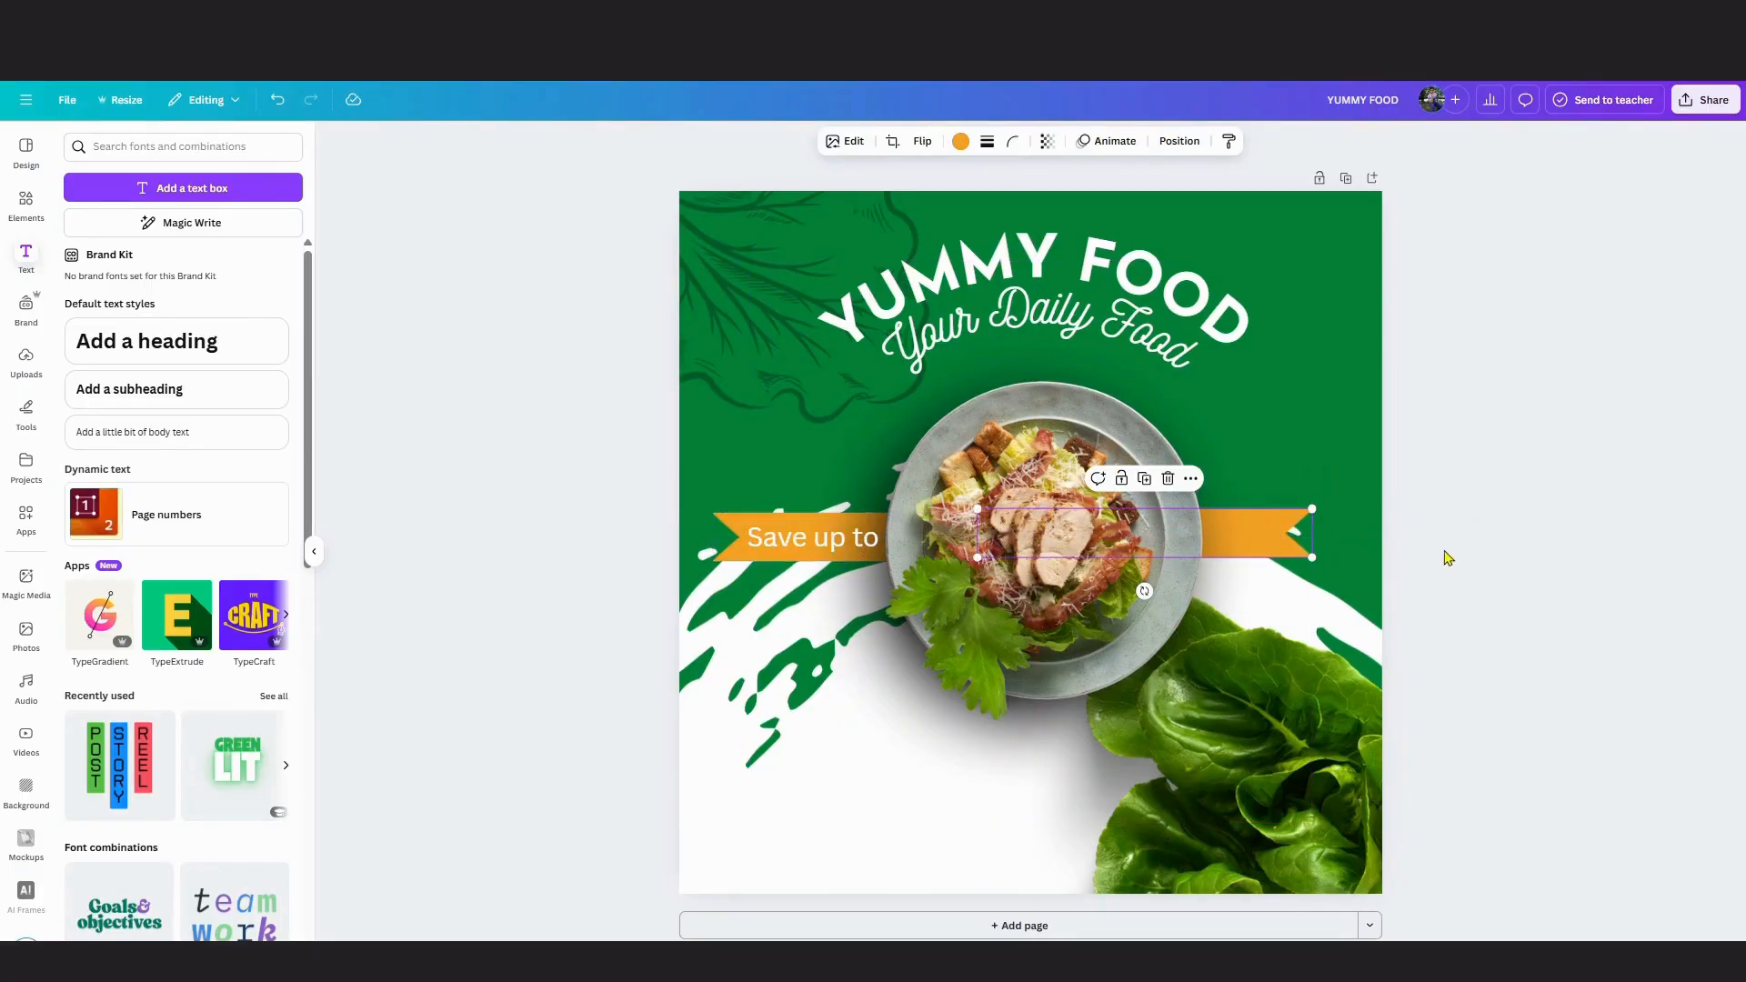
pyautogui.click(1400, 542)
pyautogui.moveTo(1294, 537)
pyautogui.mouseDown()
pyautogui.moveTo(1268, 538)
pyautogui.moveTo(1298, 536)
pyautogui.mouseUp()
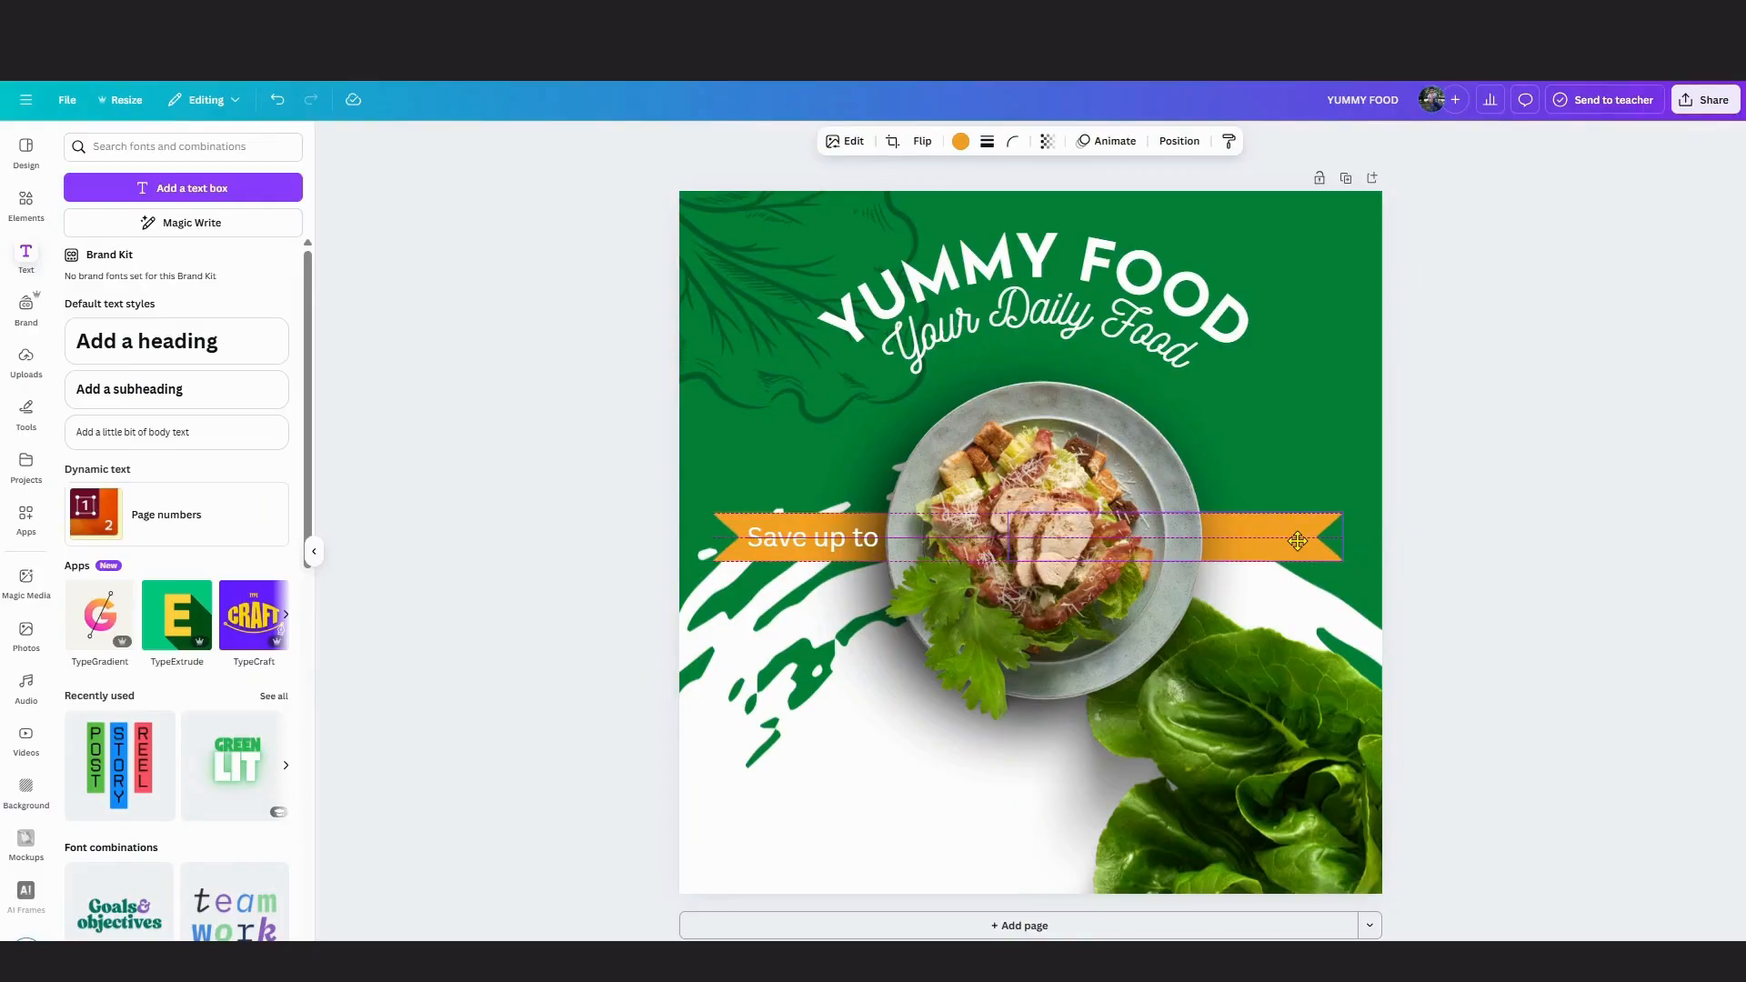
# Copy the "Save up to" text onto the right ribbon and change its wording to "20% OFF".
pyautogui.click(837, 543)
pyautogui.moveTo(837, 544); pyautogui.dragTo(1288, 542)
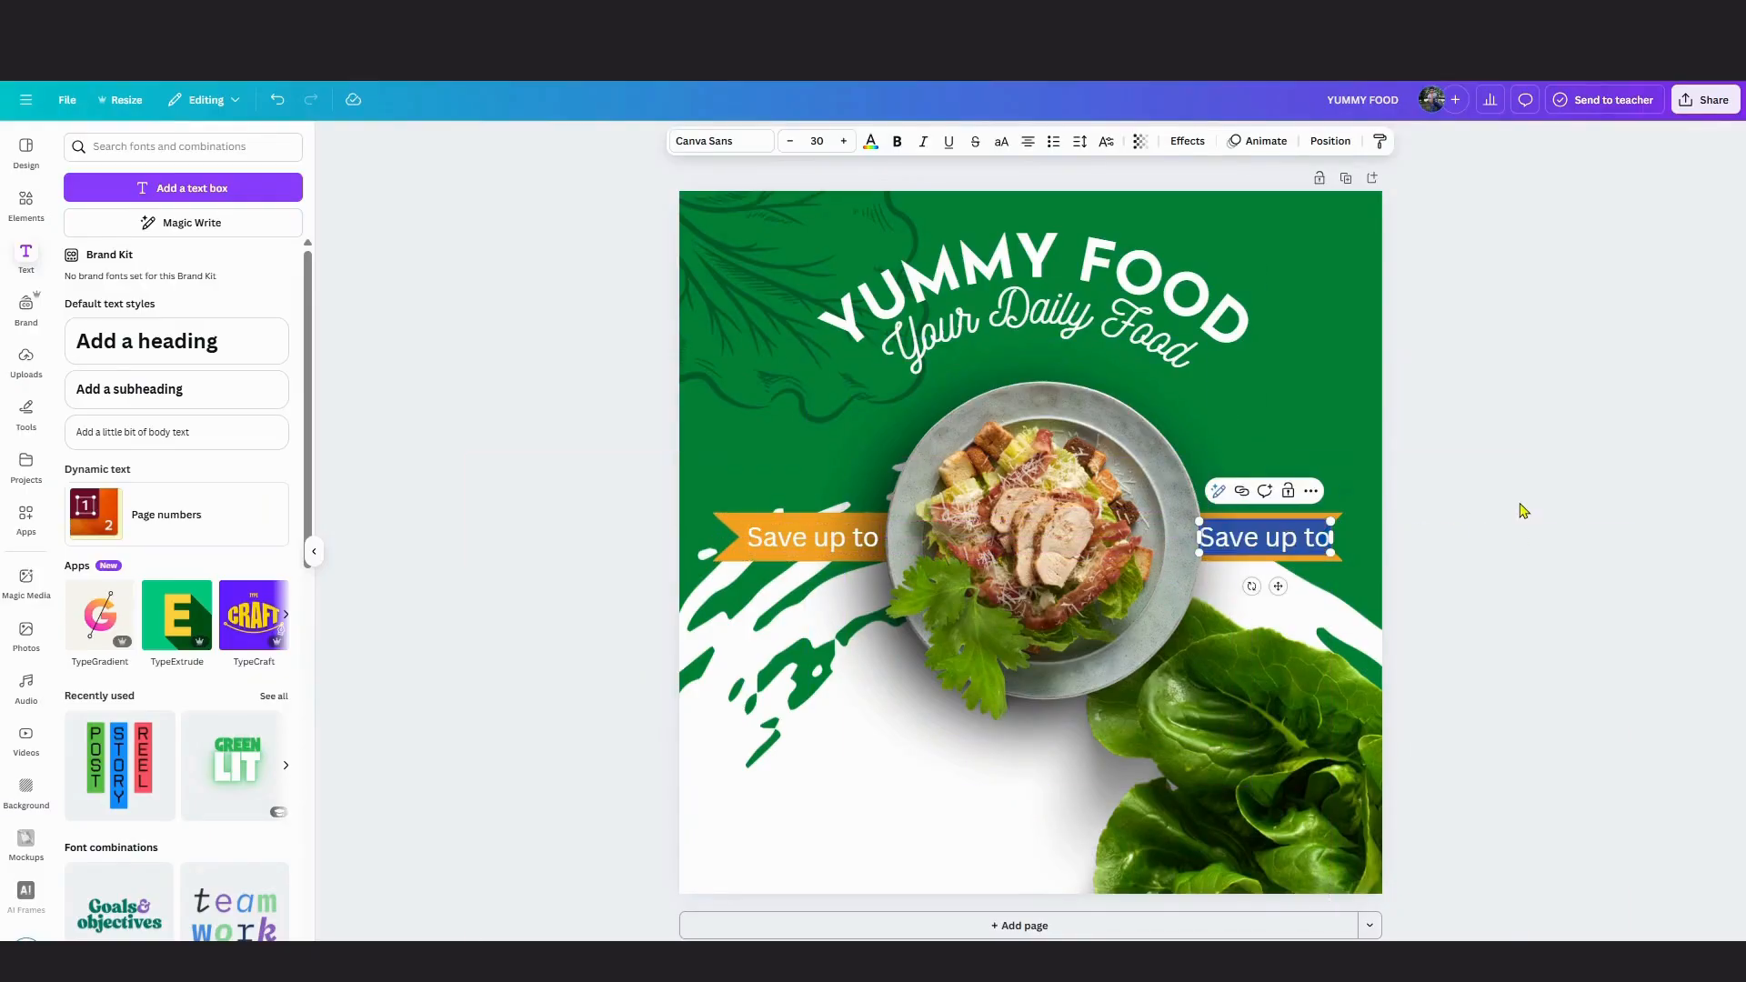
pyautogui.press('Return')
pyautogui.write('20')
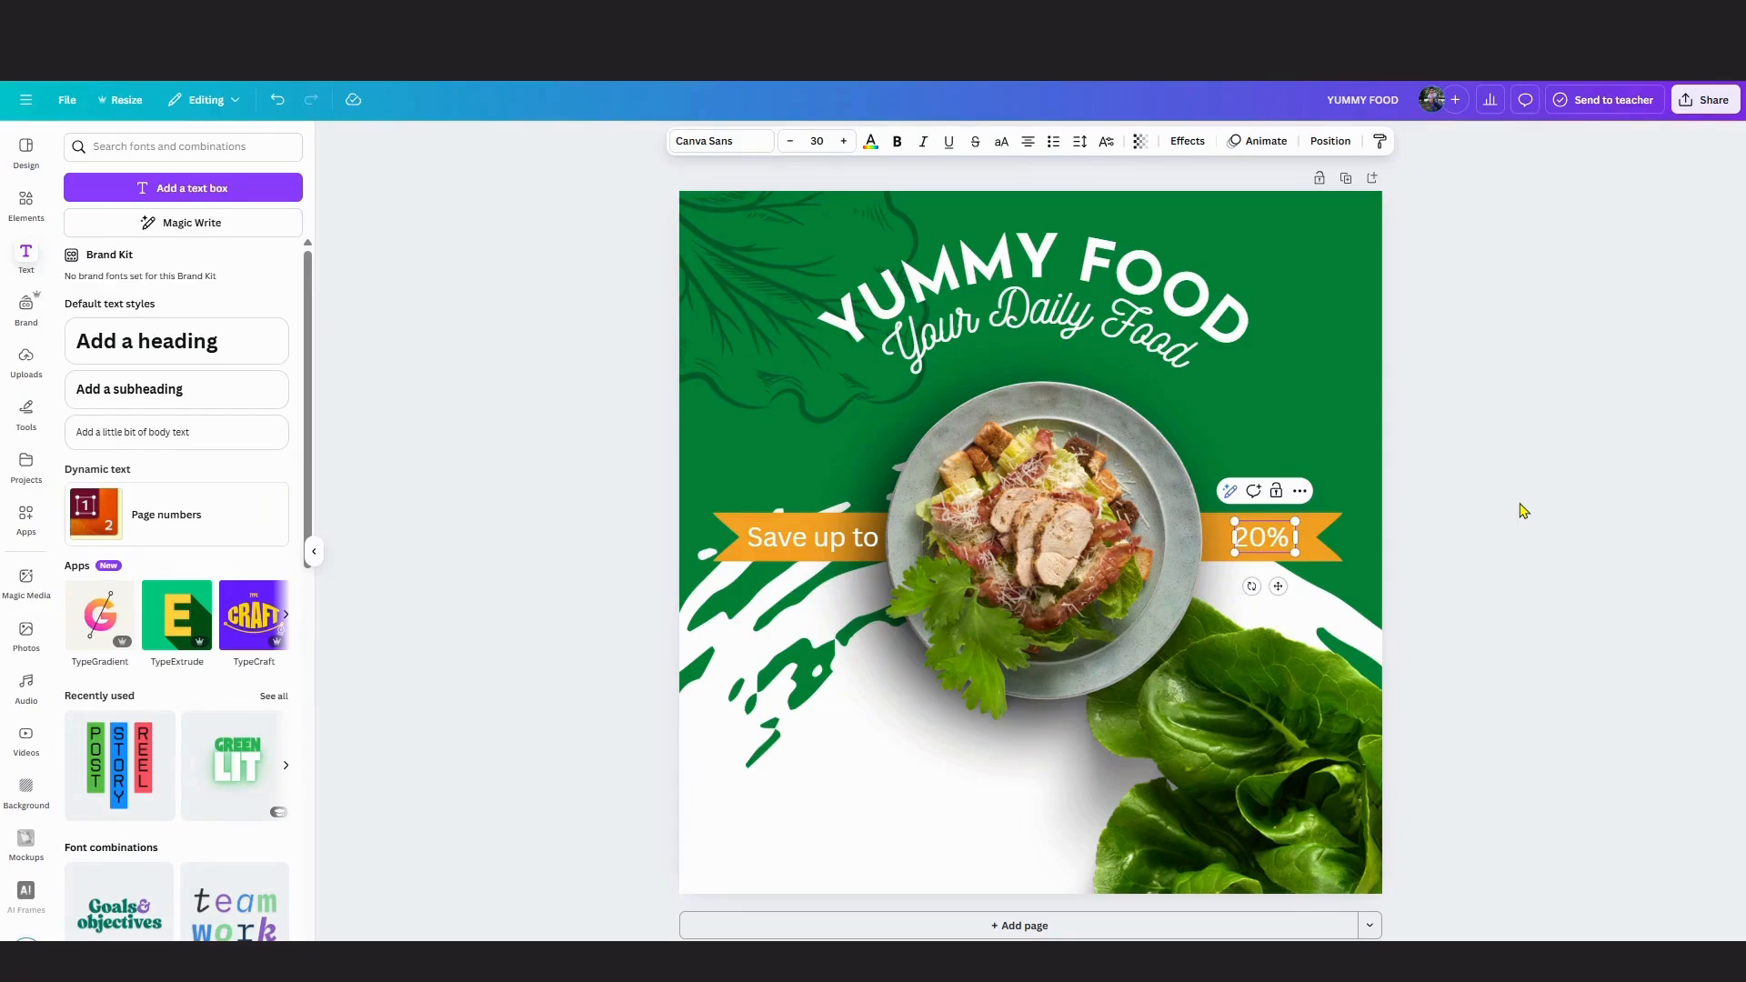
# Shift the right ribbon slightly outward and nudge the "20% OFF" text to fit it.
pyautogui.click(1344, 537)
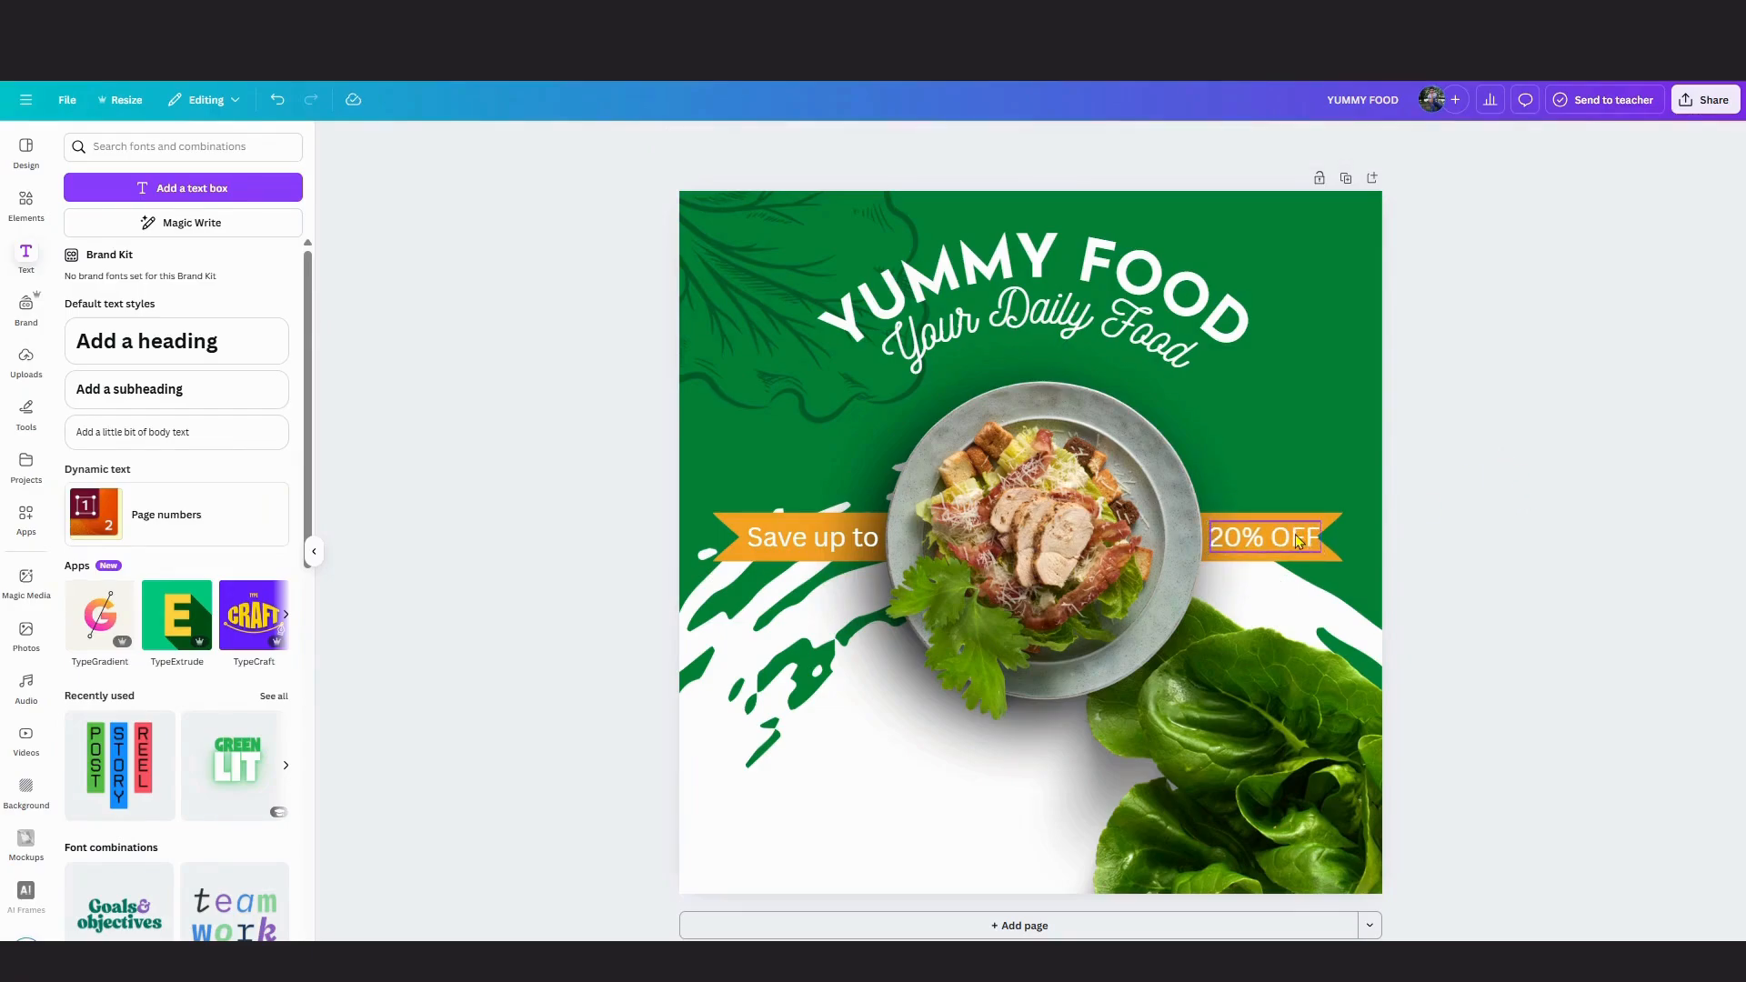
pyautogui.click(1587, 527)
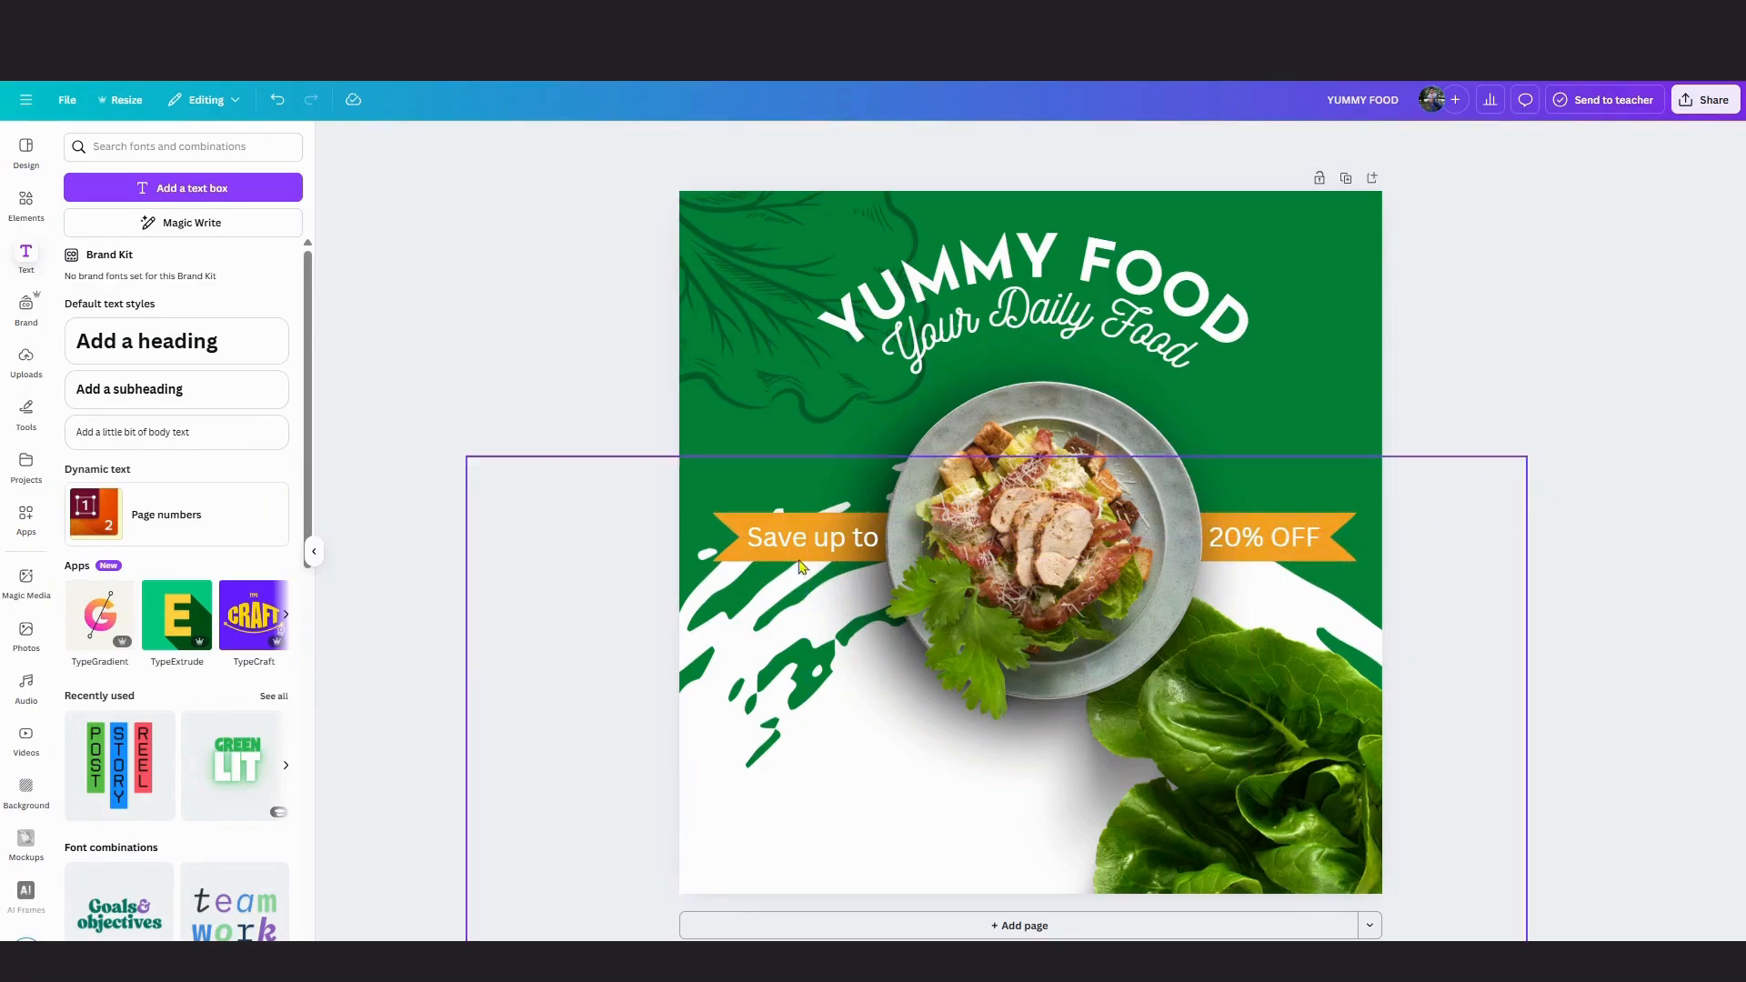
pyautogui.click(1296, 545)
pyautogui.click(1424, 535)
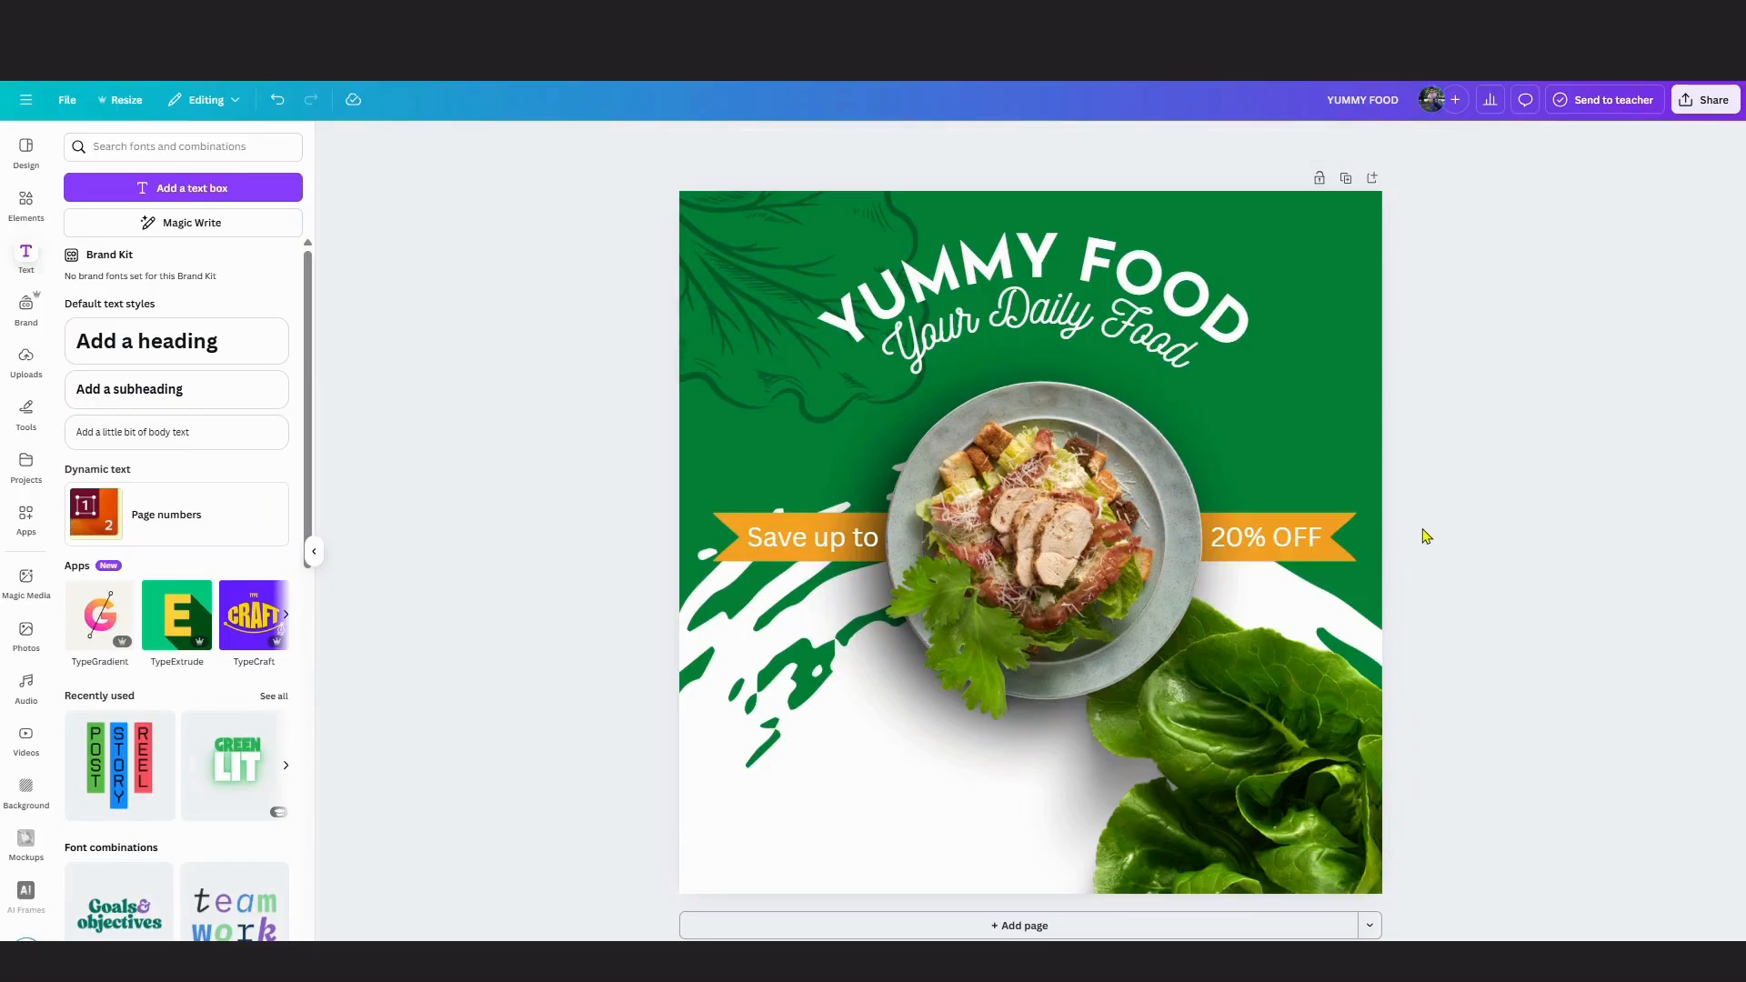
# Set the font of the "20% OFF" and "Save up to" texts to Calps Sans.
pyautogui.click(1273, 538)
pyautogui.click(722, 141)
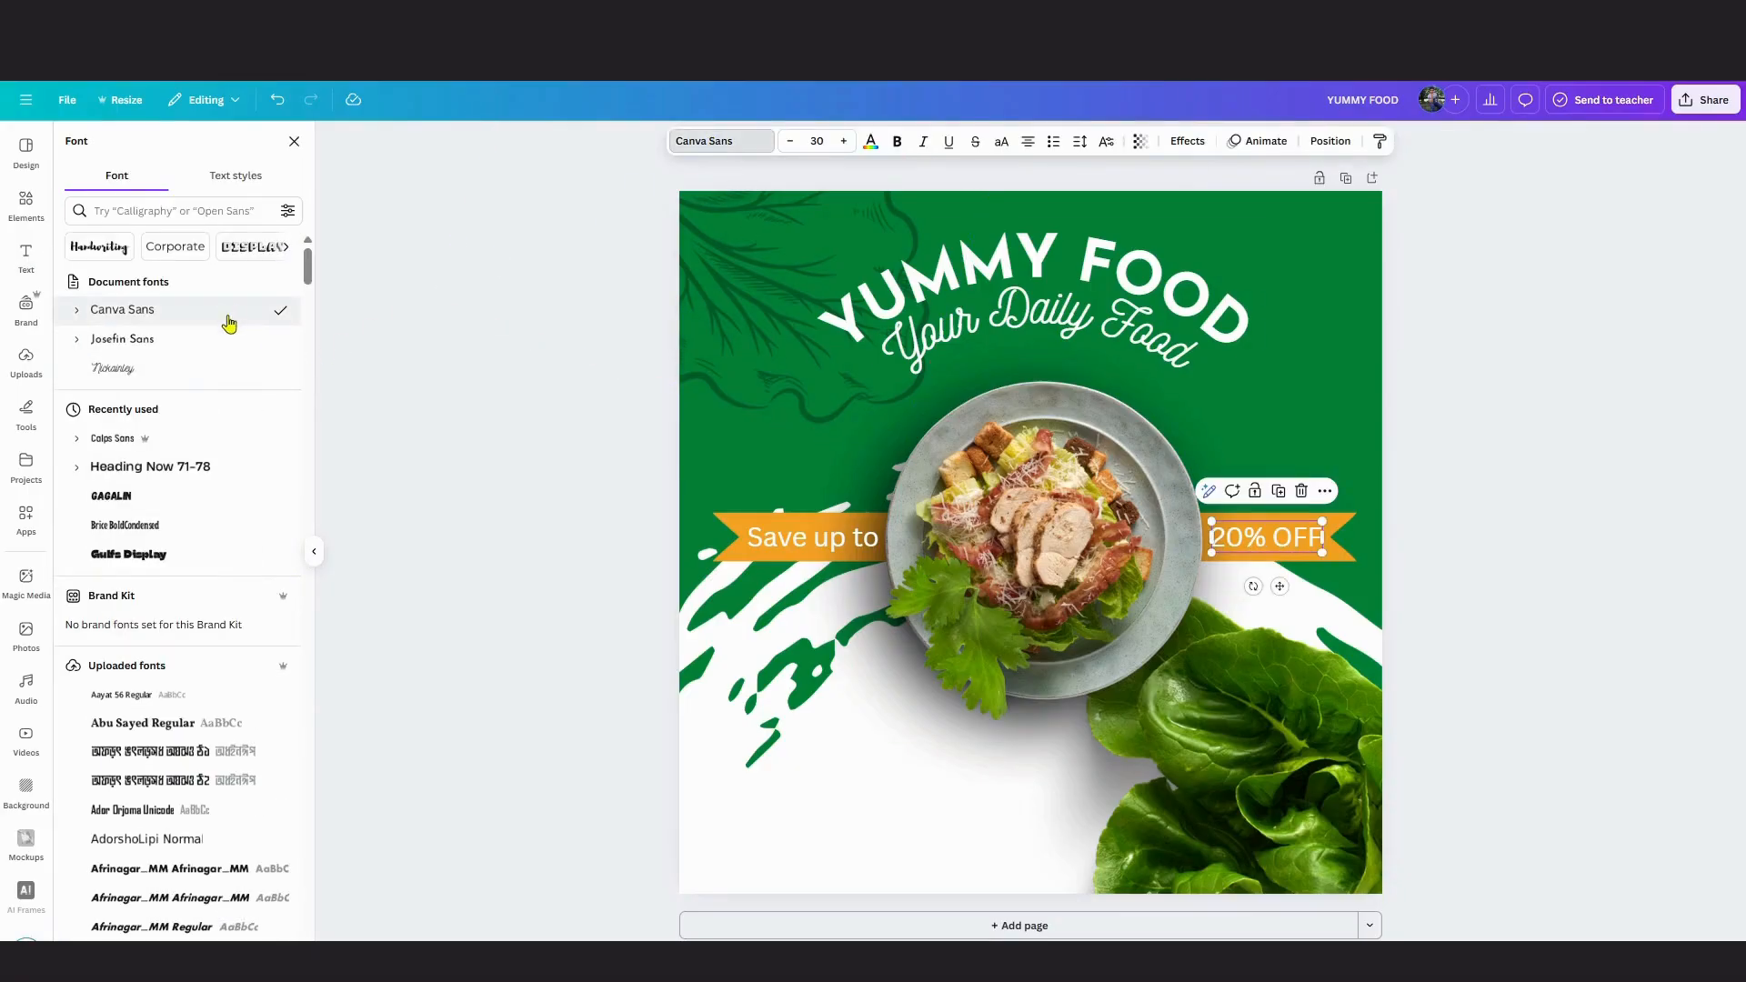
pyautogui.click(233, 440)
pyautogui.click(791, 530)
pyautogui.click(200, 440)
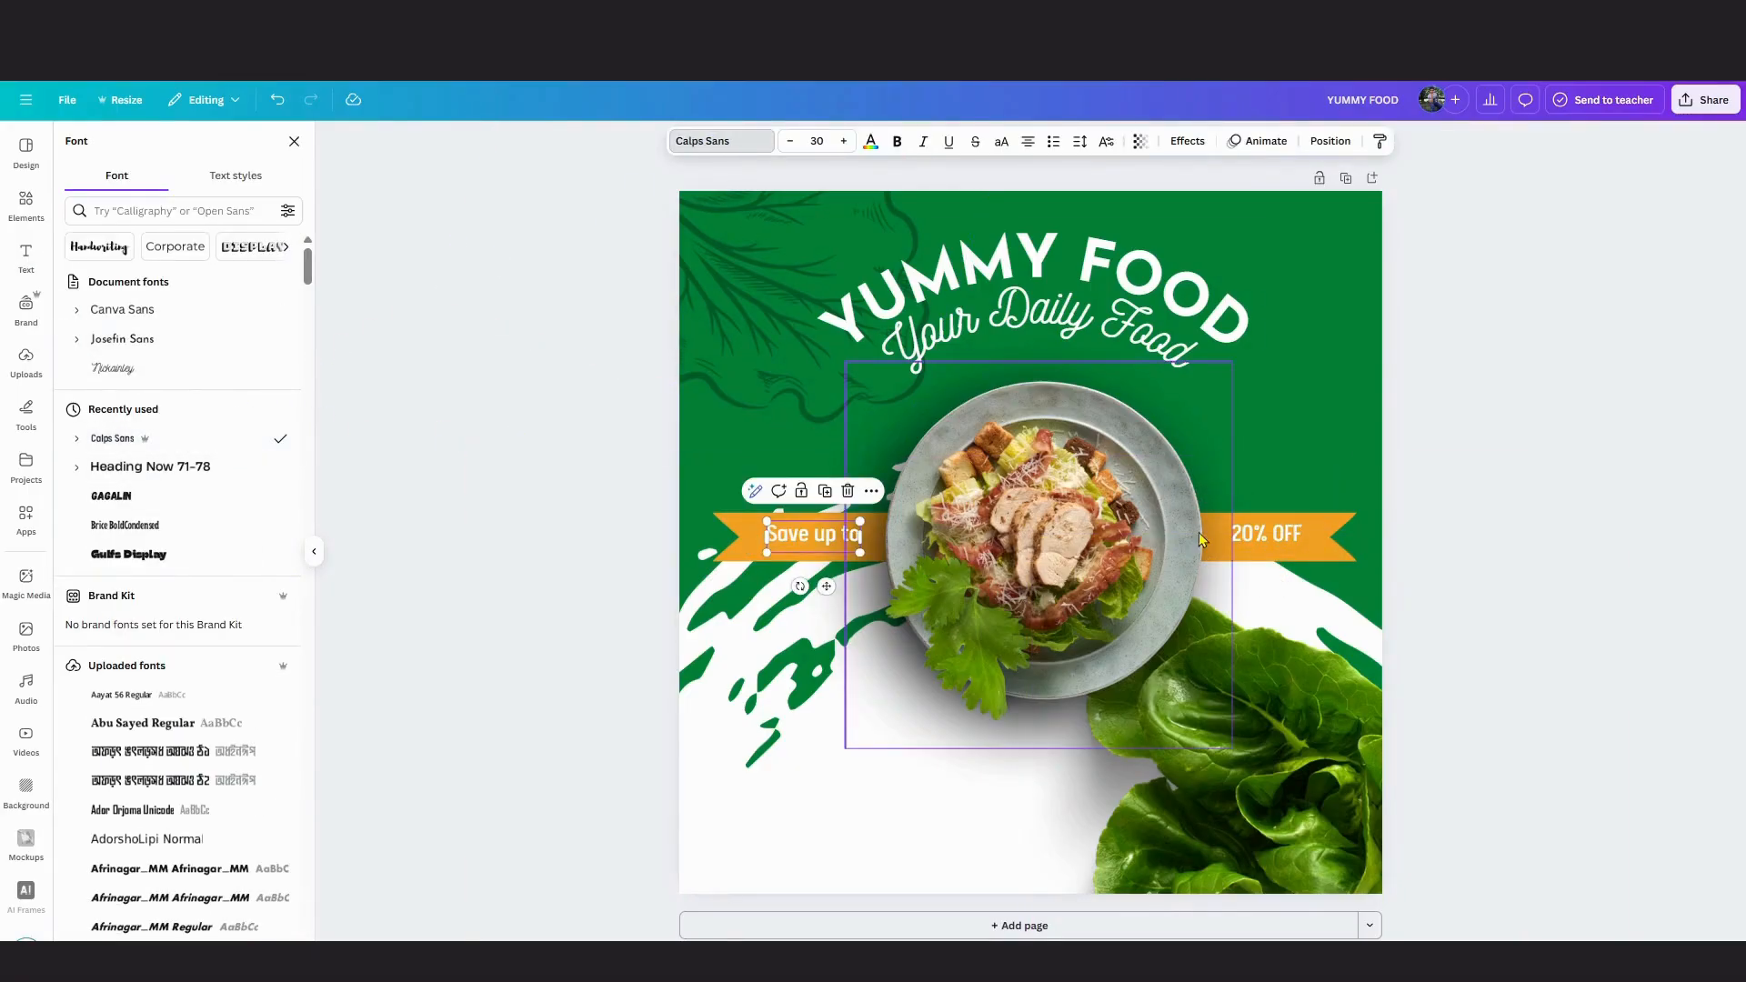
# Enlarge the "20% OFF" text to size 46.6 and "Save up to" to 40.7, keeping each centred on its ribbon.
pyautogui.click(1267, 533)
pyautogui.moveTo(1303, 553)
pyautogui.mouseDown()
pyautogui.moveTo(1329, 560)
pyautogui.moveTo(1296, 539)
pyautogui.mouseUp()
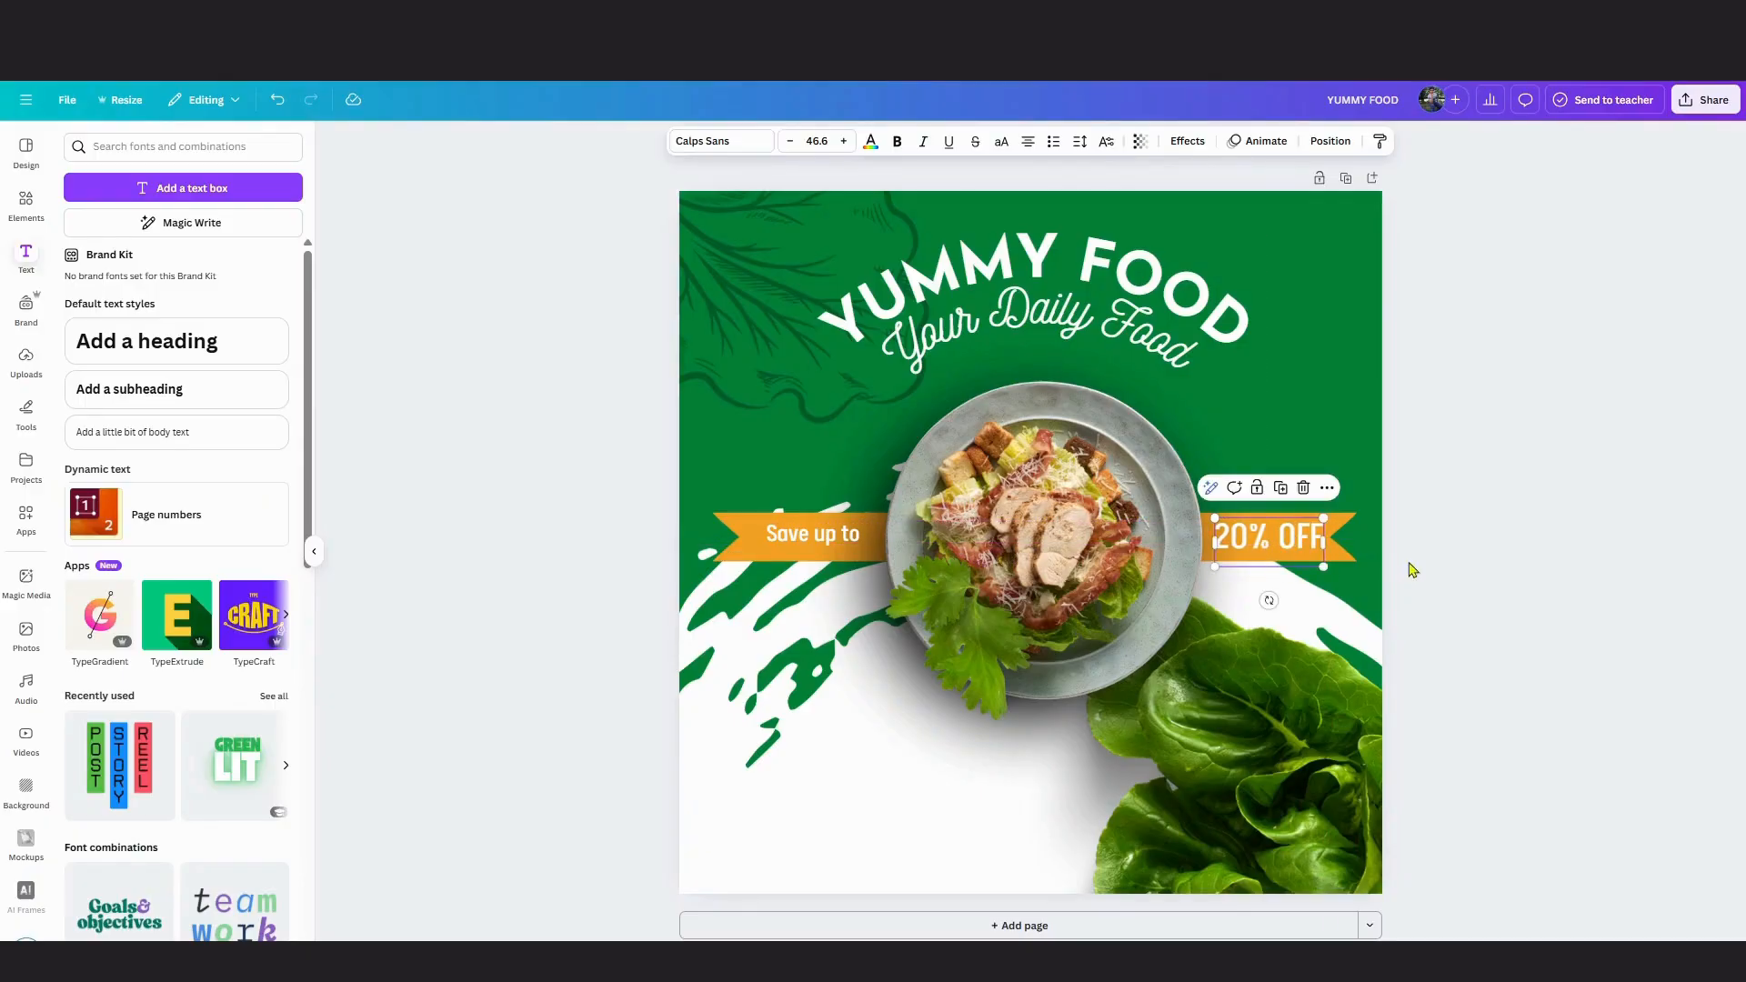
pyautogui.click(809, 533)
pyautogui.moveTo(762, 551); pyautogui.dragTo(744, 554)
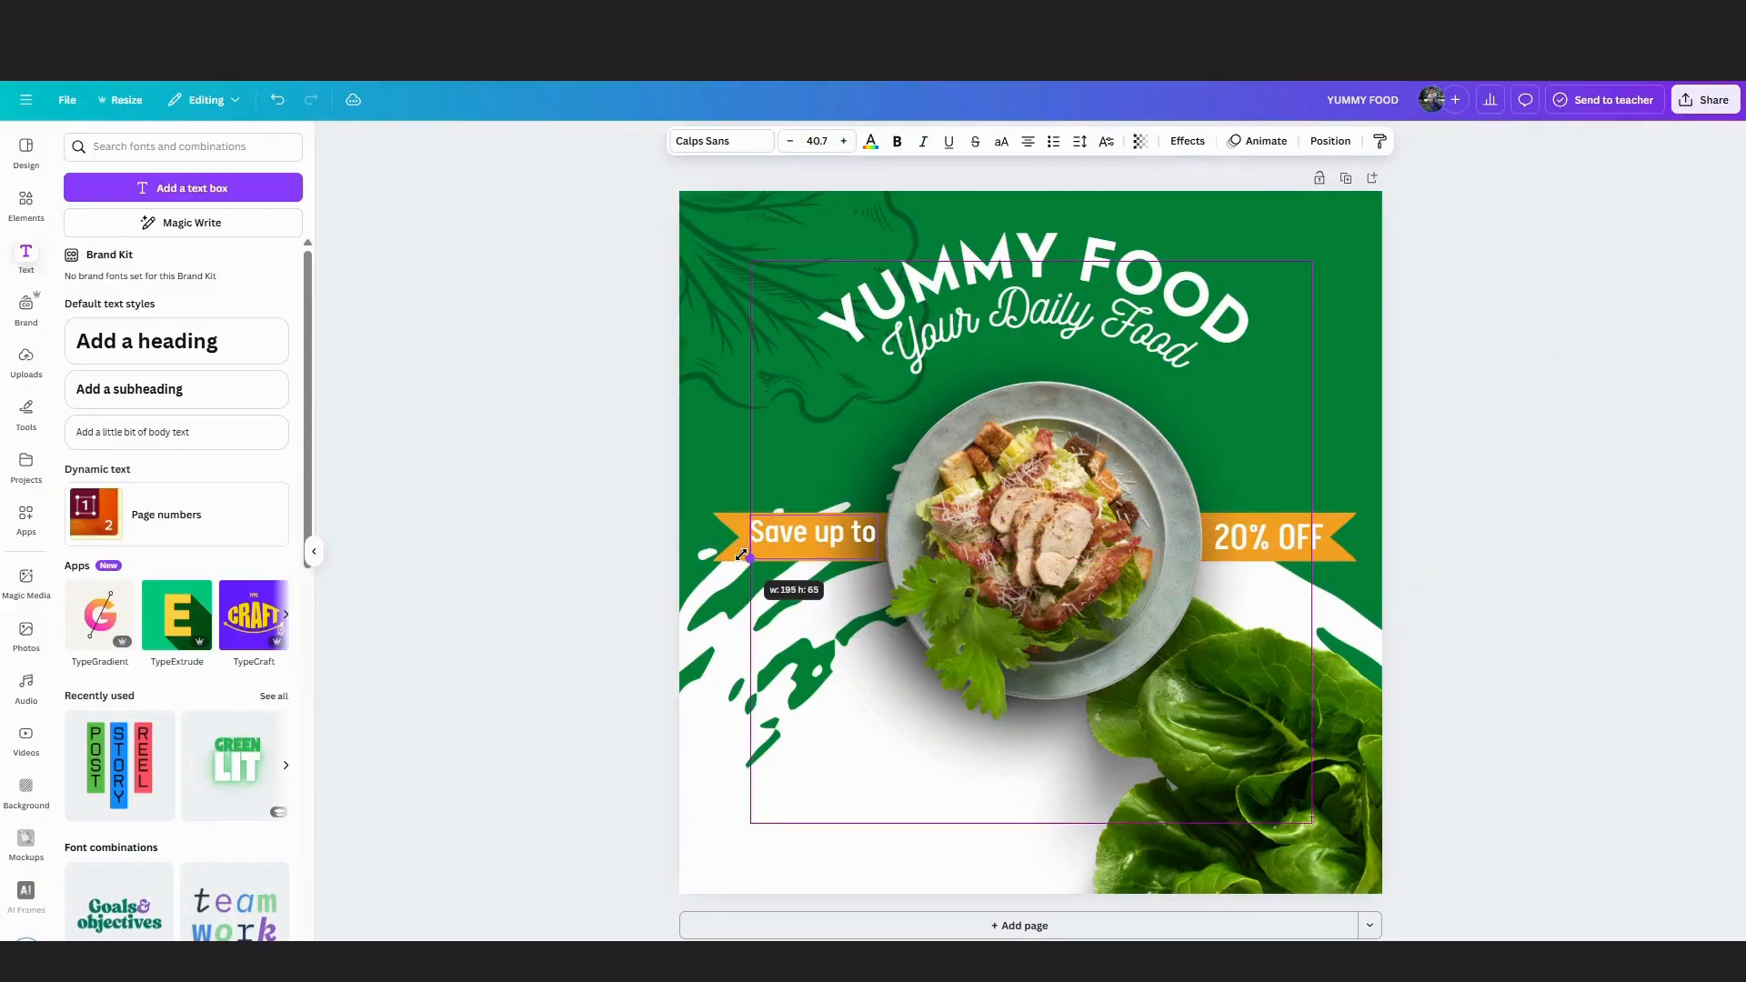
pyautogui.press('Escape')
pyautogui.hotkey('ctrl', 'z')
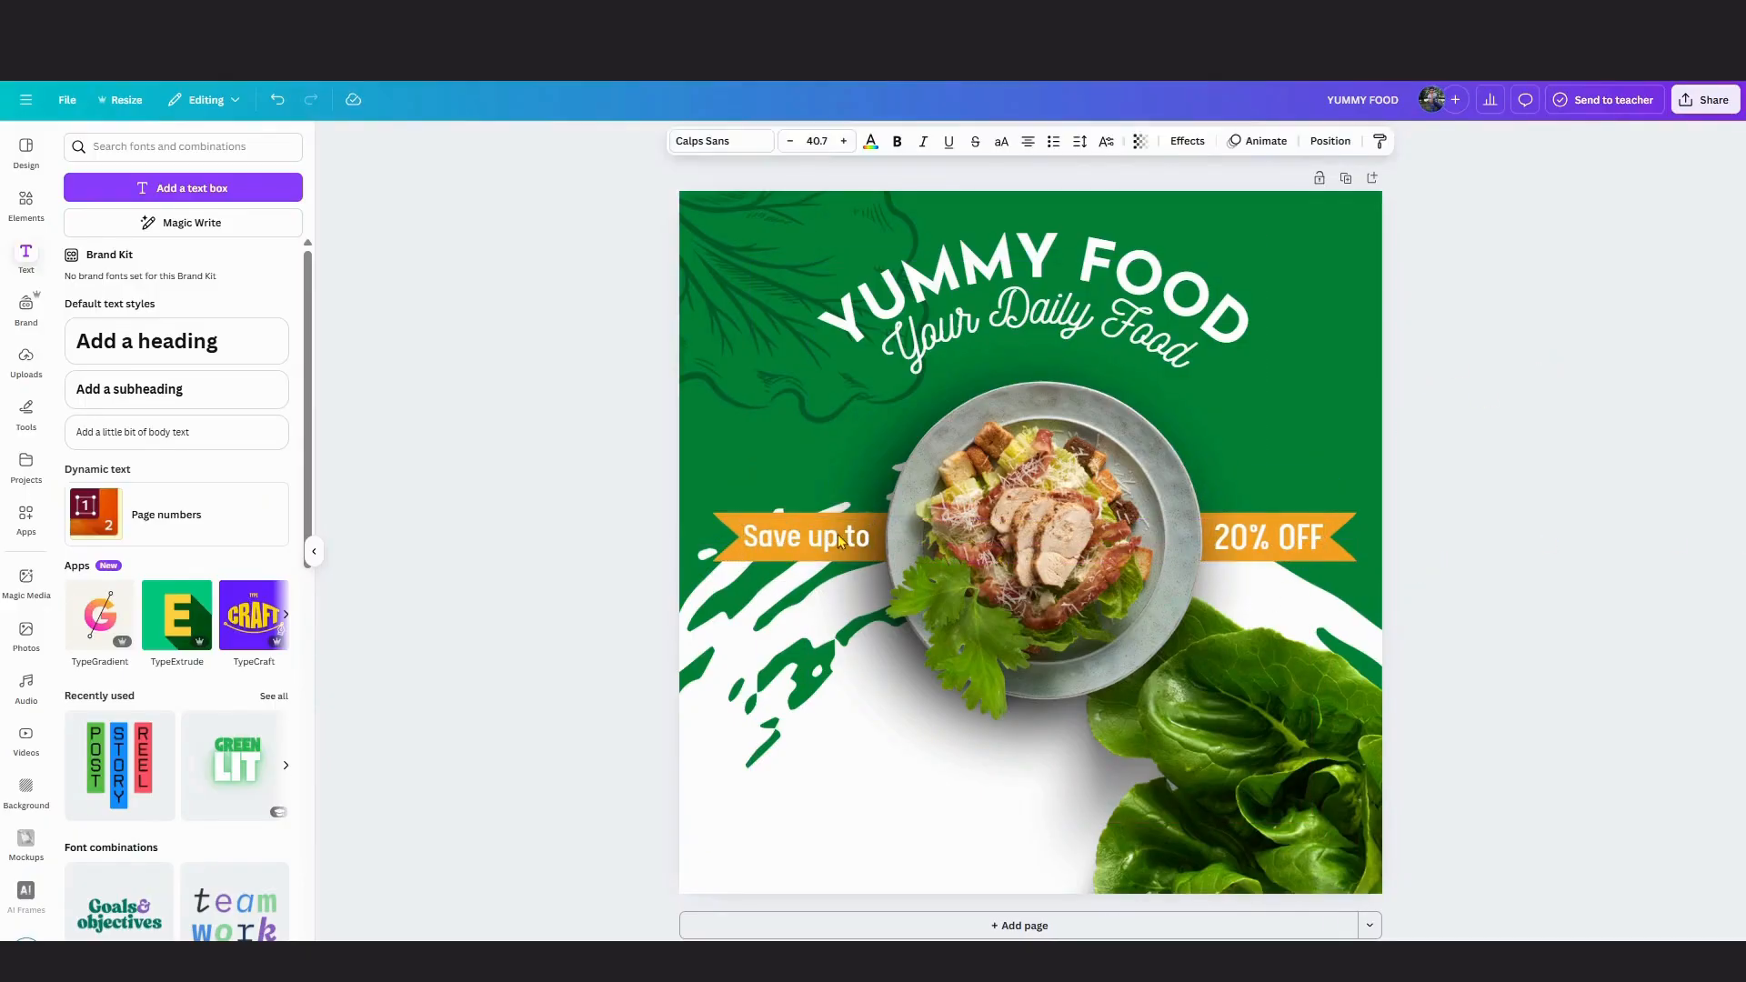
pyautogui.click(1508, 540)
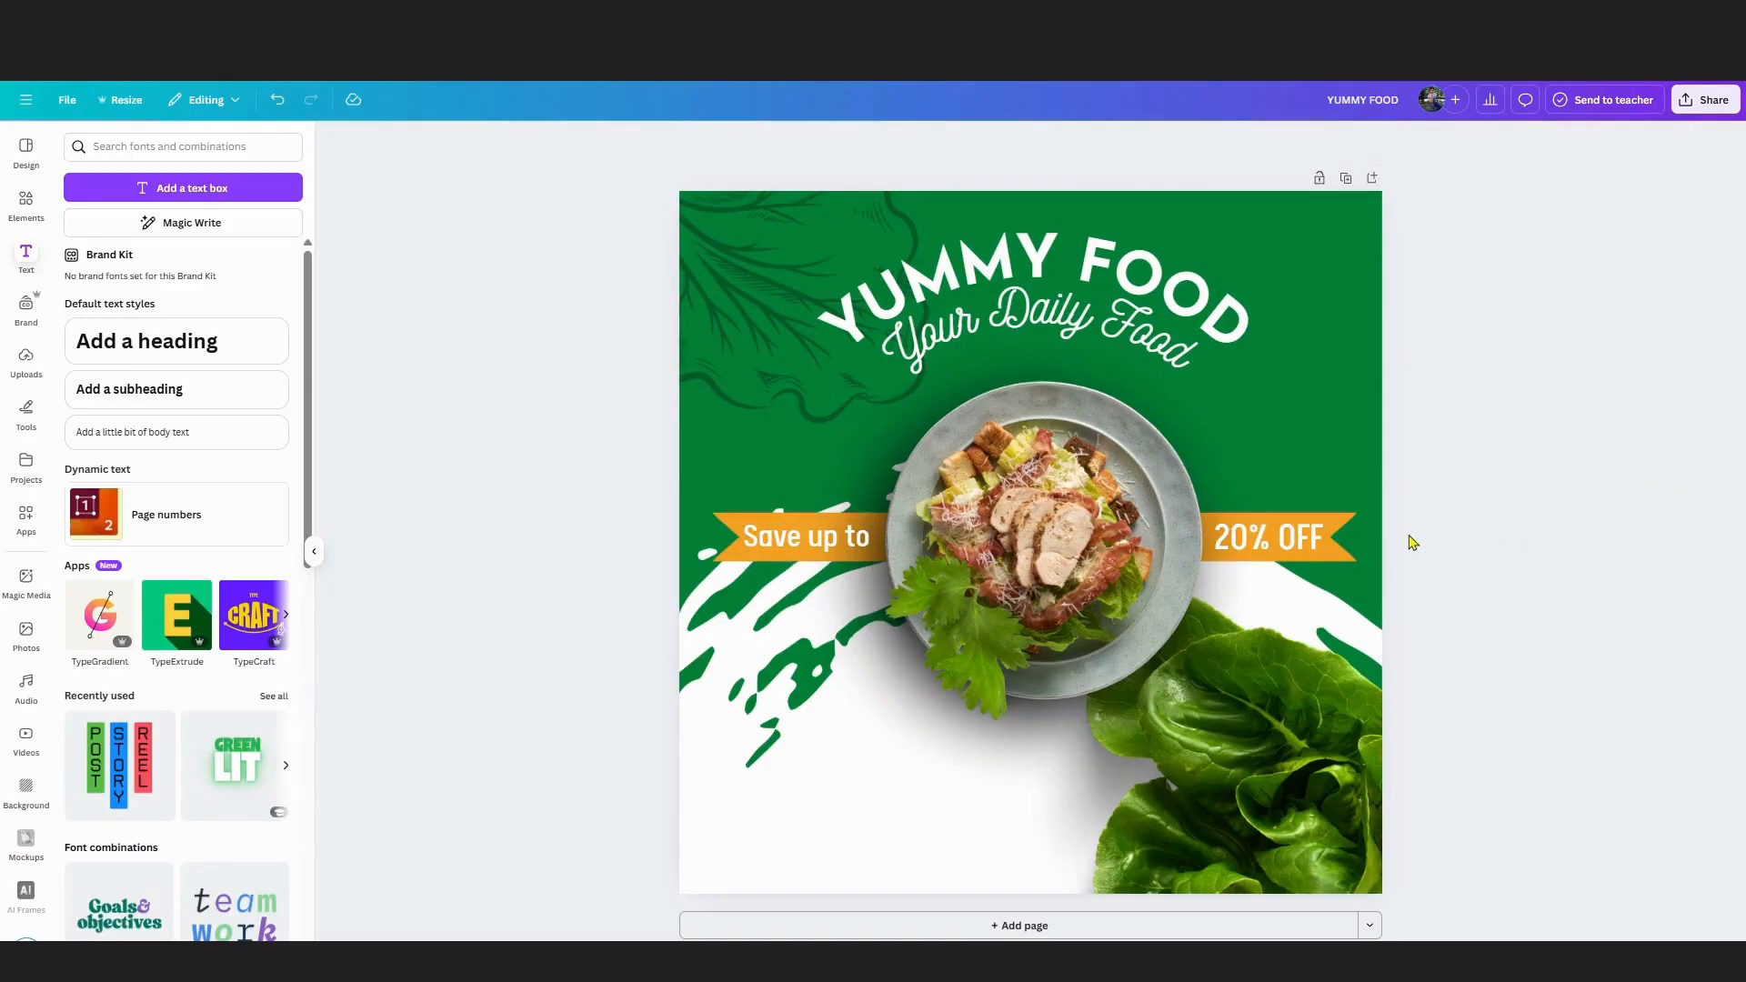
# Add a square shape, move it below the plate and reshape it into a wide, low rectangle near the page's lower edge.
pyautogui.click(17, 214)
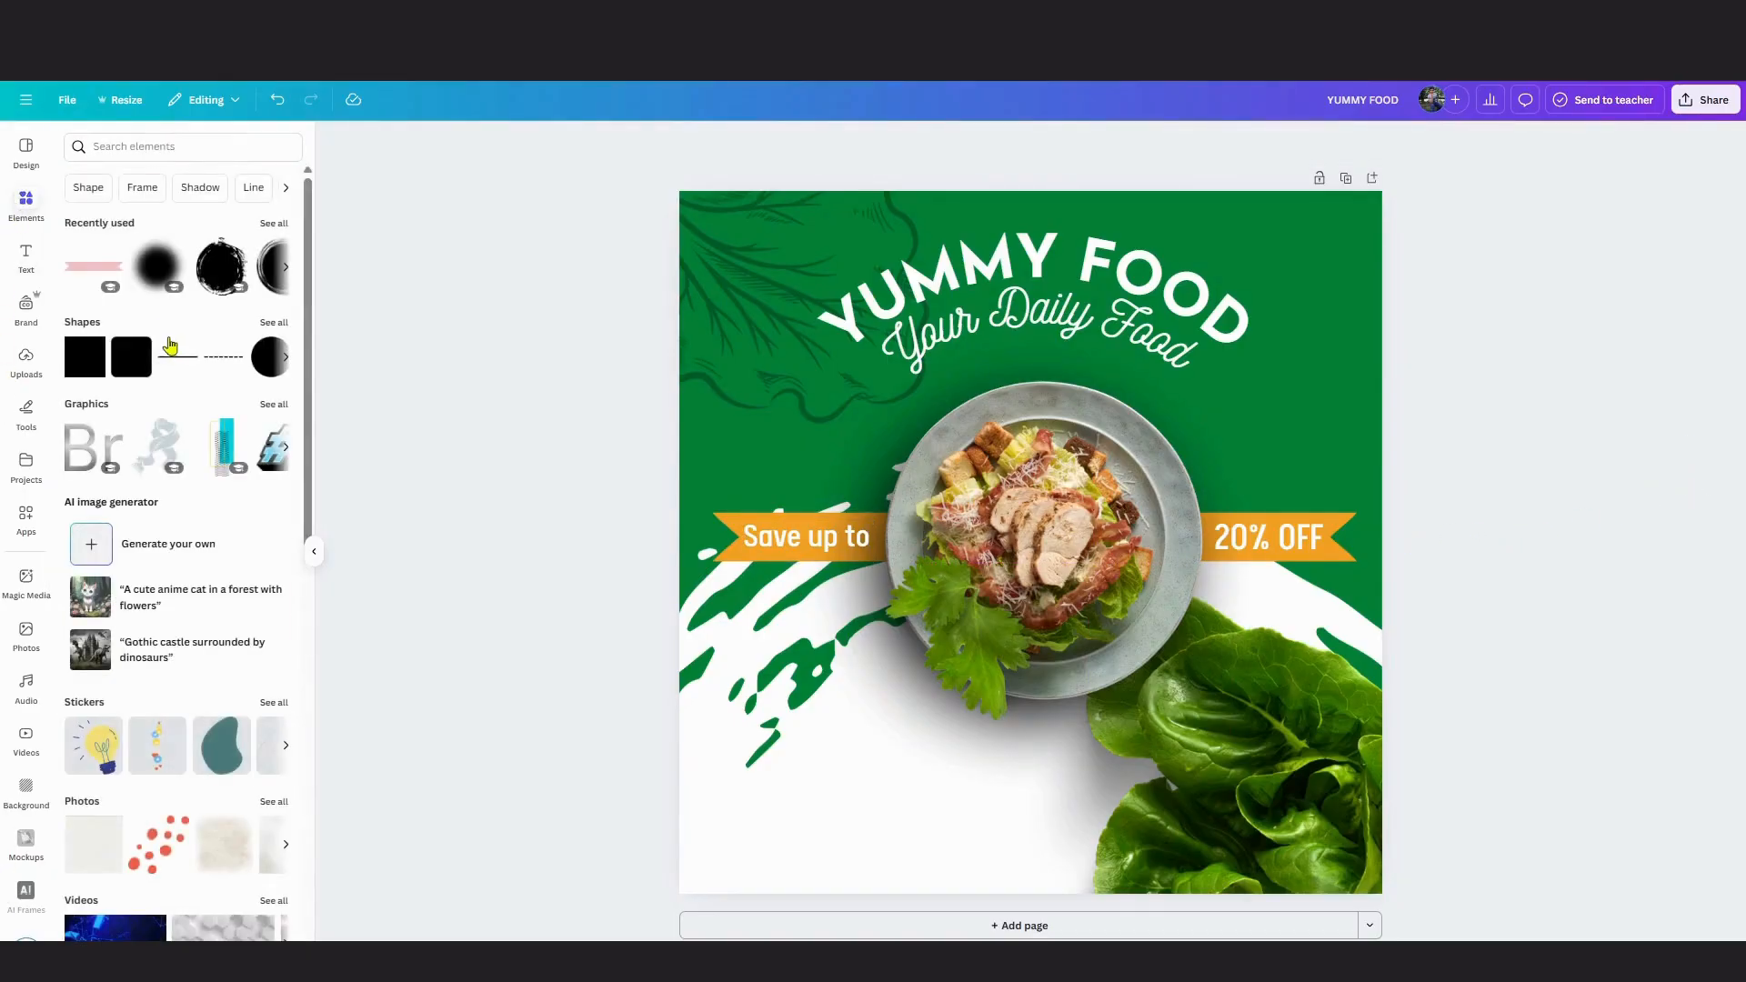
pyautogui.click(118, 373)
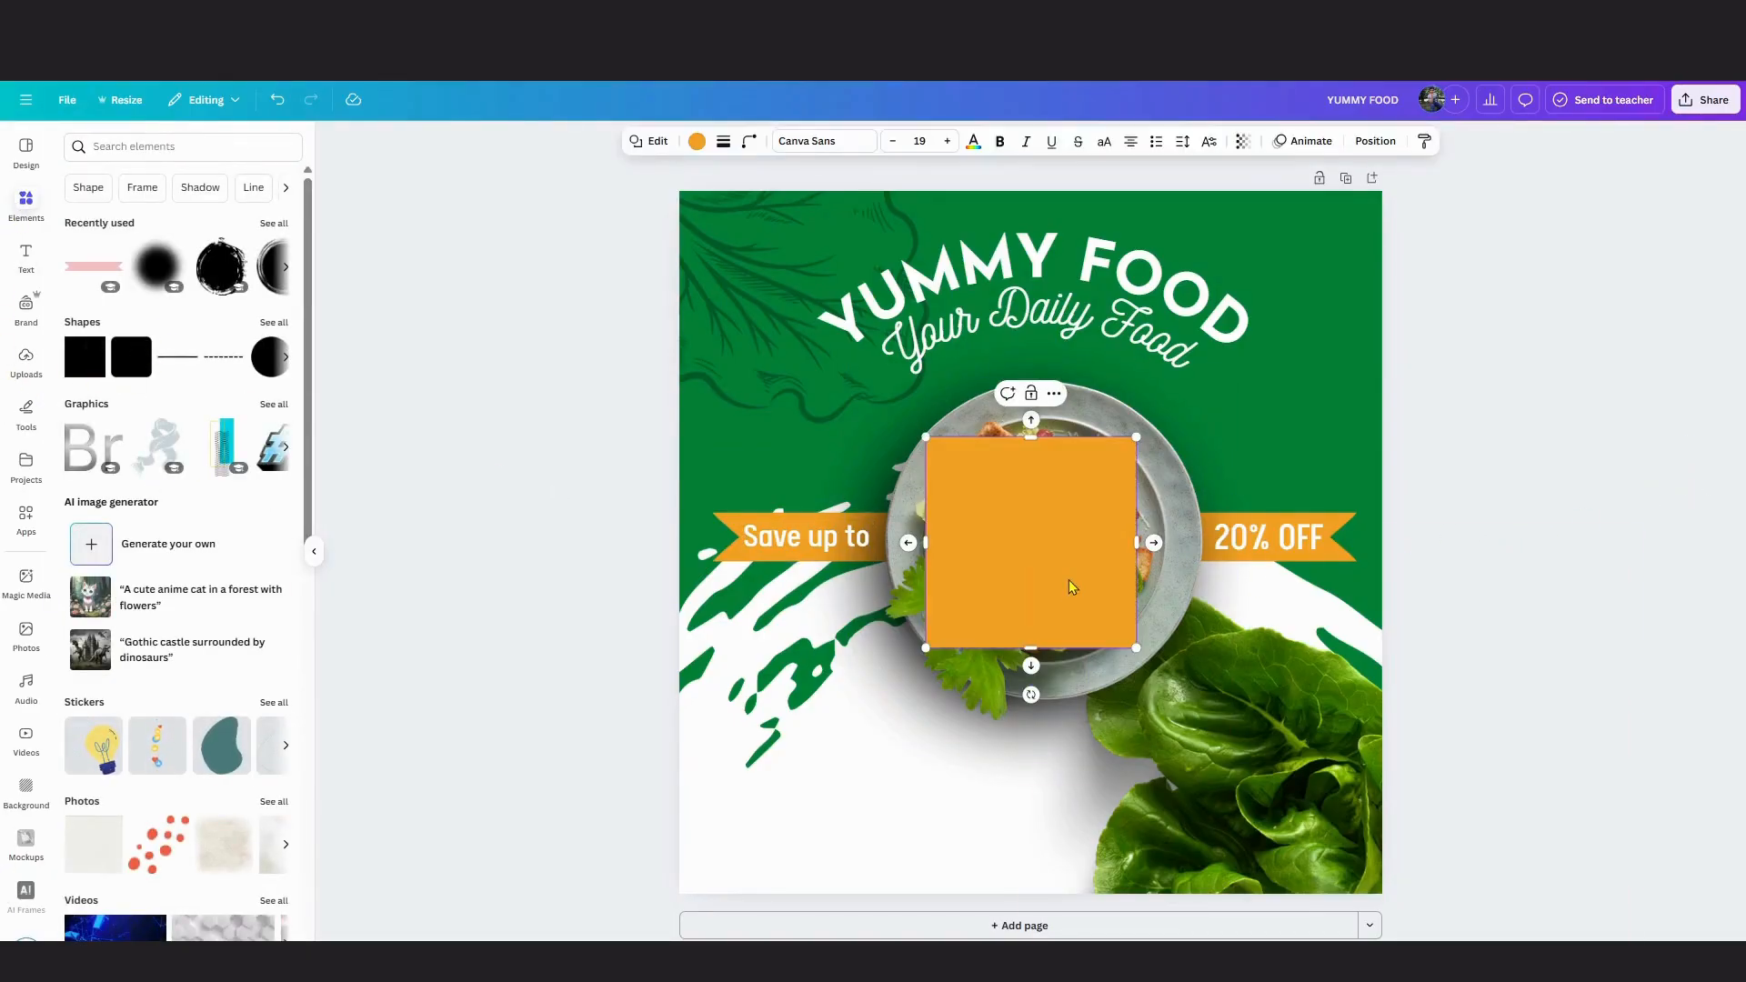
pyautogui.moveTo(1030, 546); pyautogui.dragTo(967, 718)
pyautogui.moveTo(967, 603); pyautogui.dragTo(967, 703)
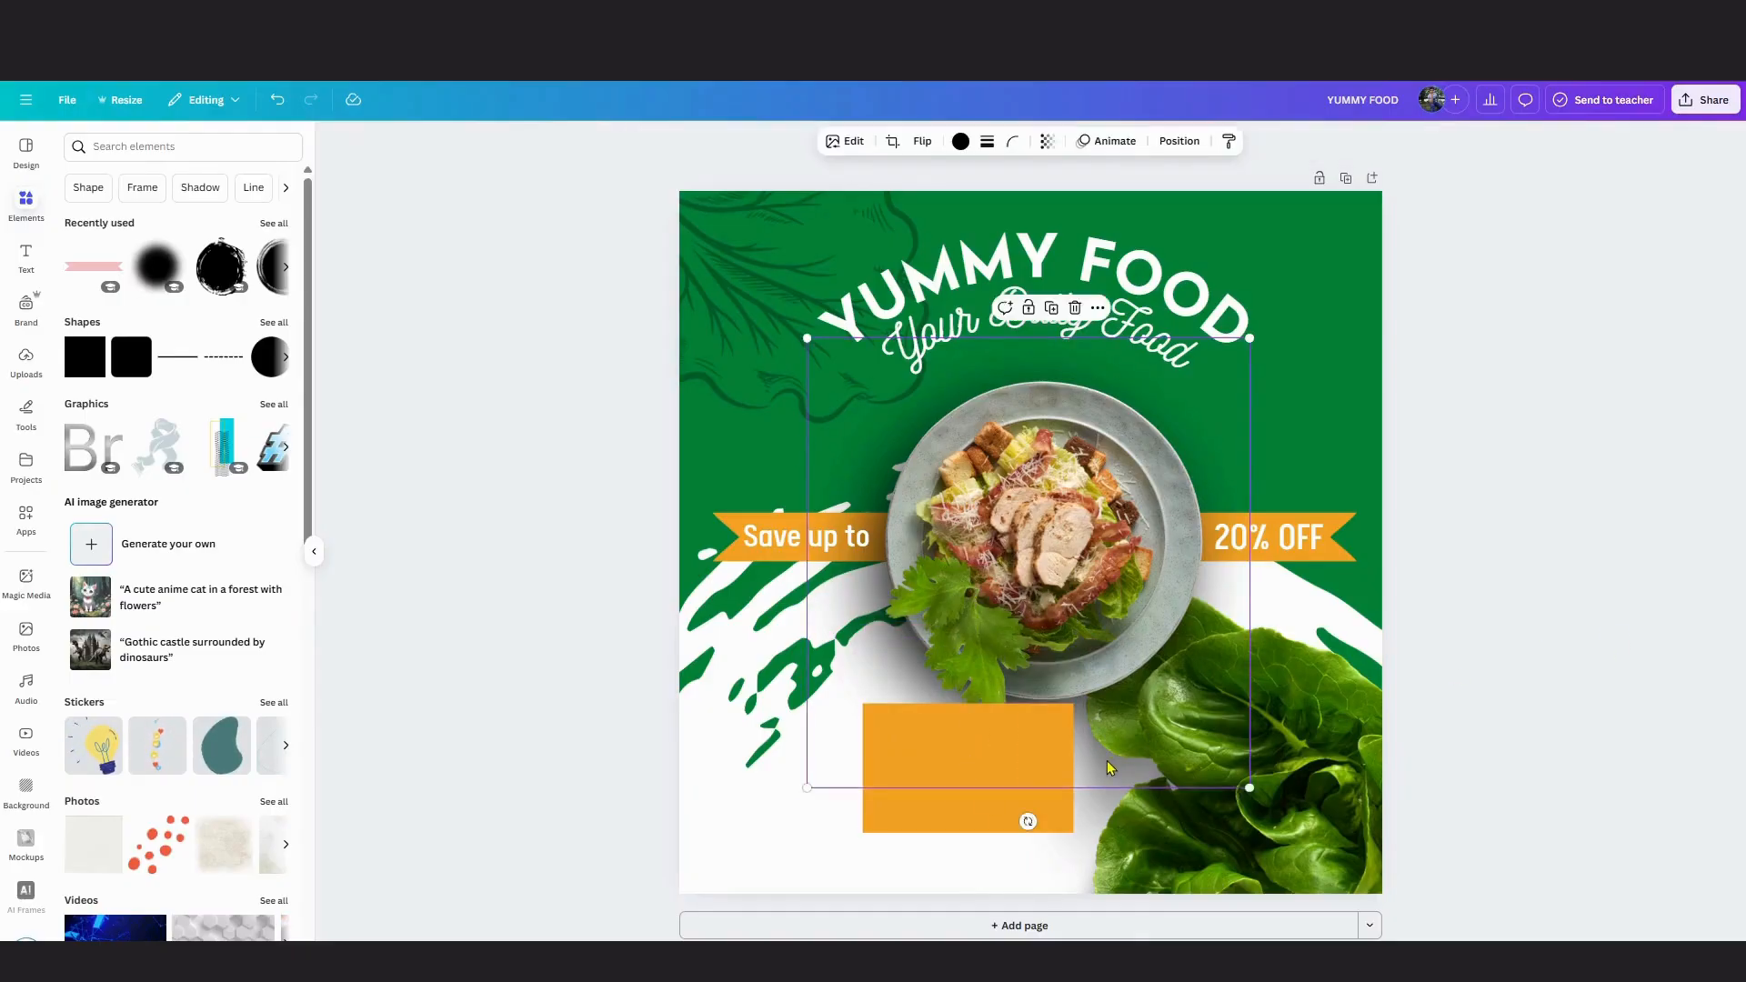
pyautogui.click(946, 814)
pyautogui.moveTo(946, 814); pyautogui.dragTo(953, 855)
pyautogui.moveTo(1029, 744); pyautogui.dragTo(1232, 831)
# Recolour the rectangle with the document's dark green and reduce its height slightly.
pyautogui.click(696, 141)
pyautogui.click(218, 249)
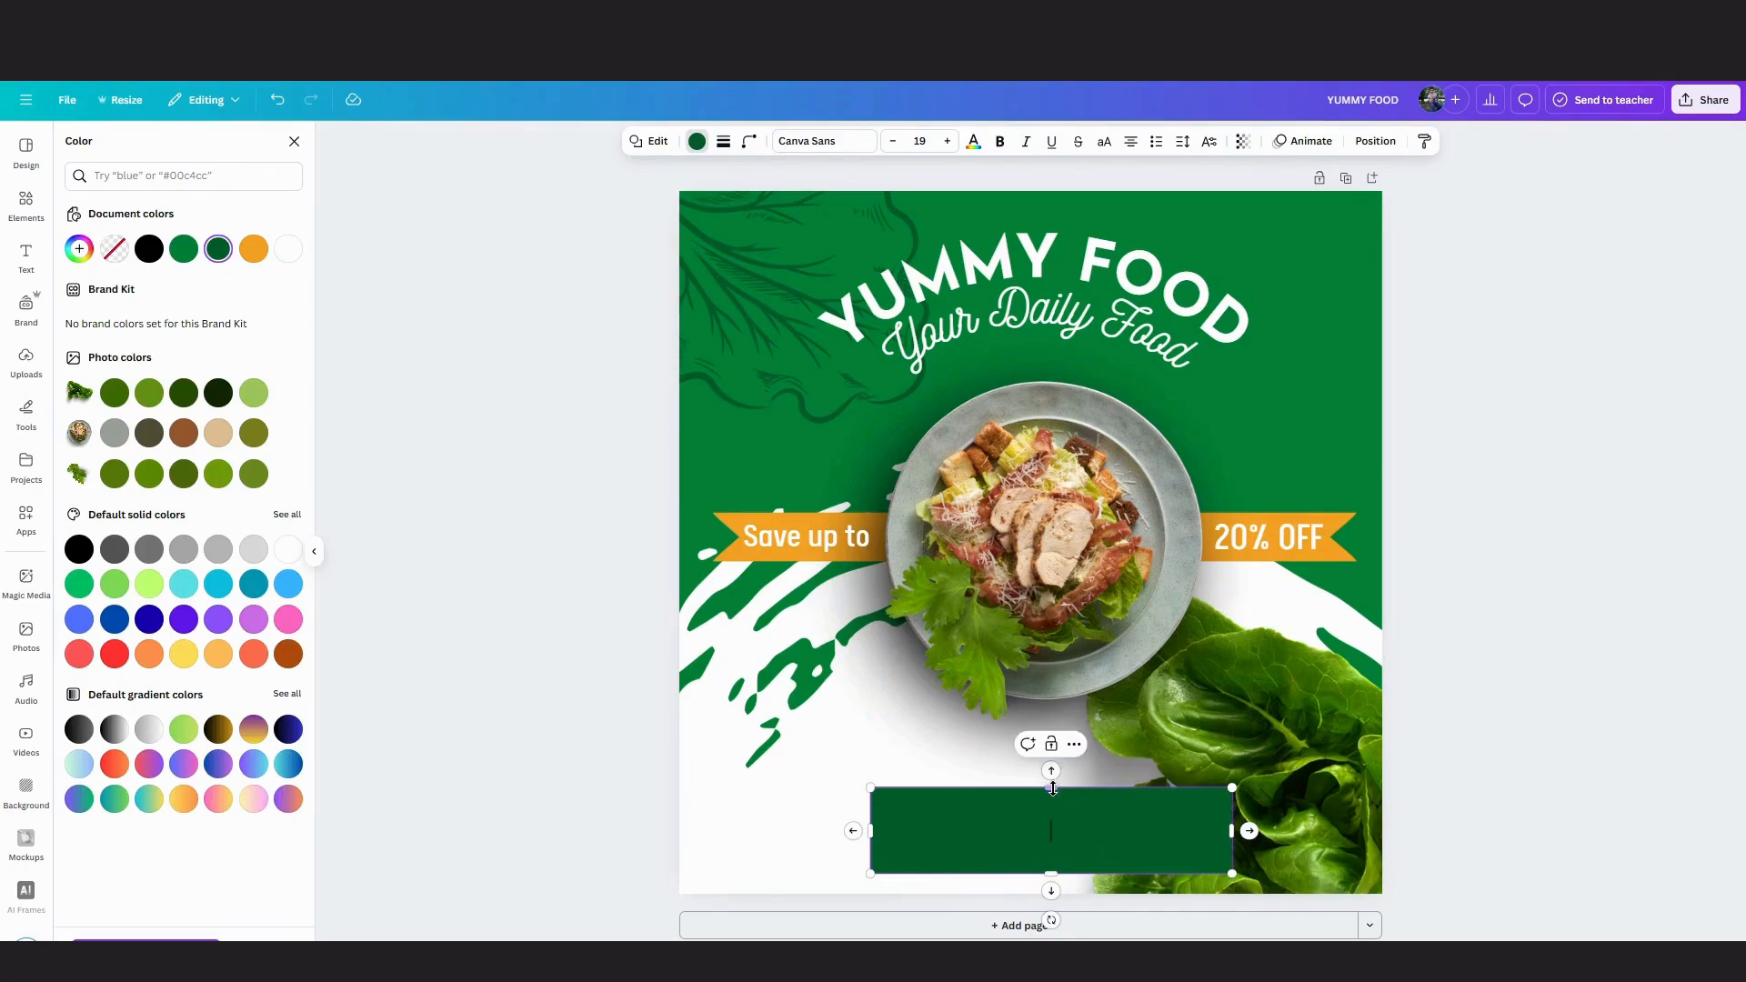
pyautogui.moveTo(1052, 788); pyautogui.dragTo(1052, 793)
# Send the dark green rectangle behind the lettuce and centre it horizontally near the page's lower edge.
pyautogui.click(859, 783)
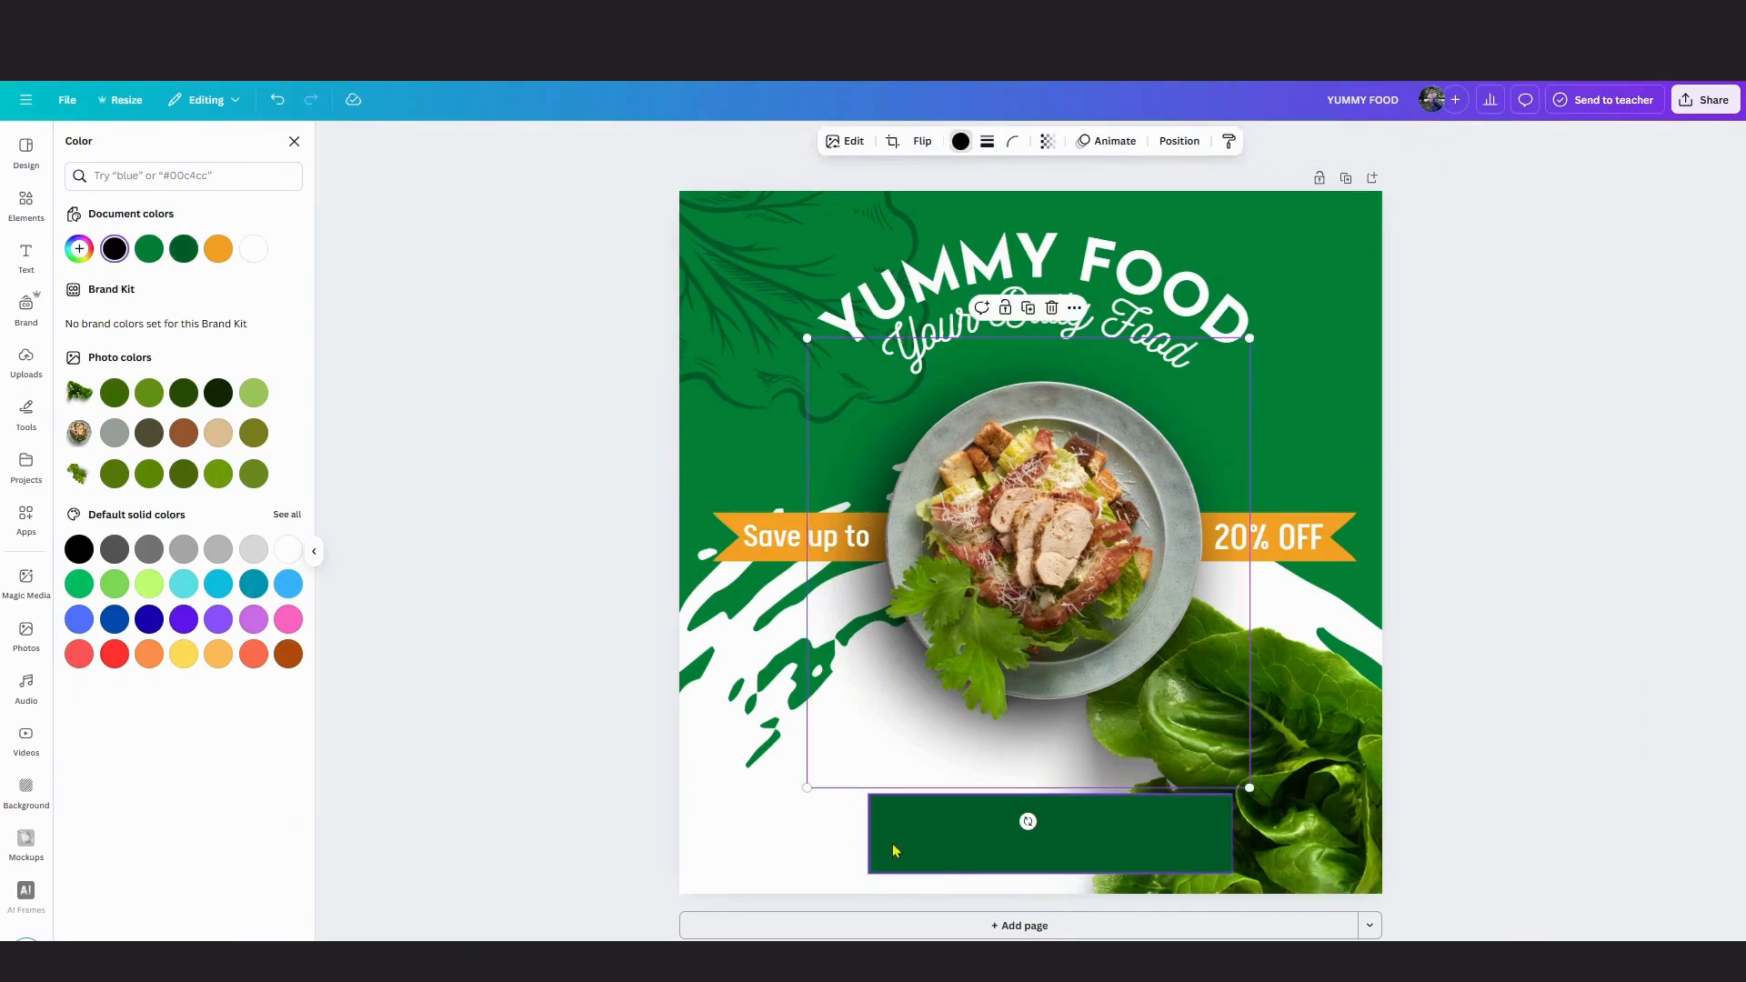
pyautogui.rightClick(966, 845)
pyautogui.moveTo(976, 837); pyautogui.dragTo(953, 849)
# Round the corners of the dark green rectangle, make it slightly taller and nudge it into place.
pyautogui.click(748, 141)
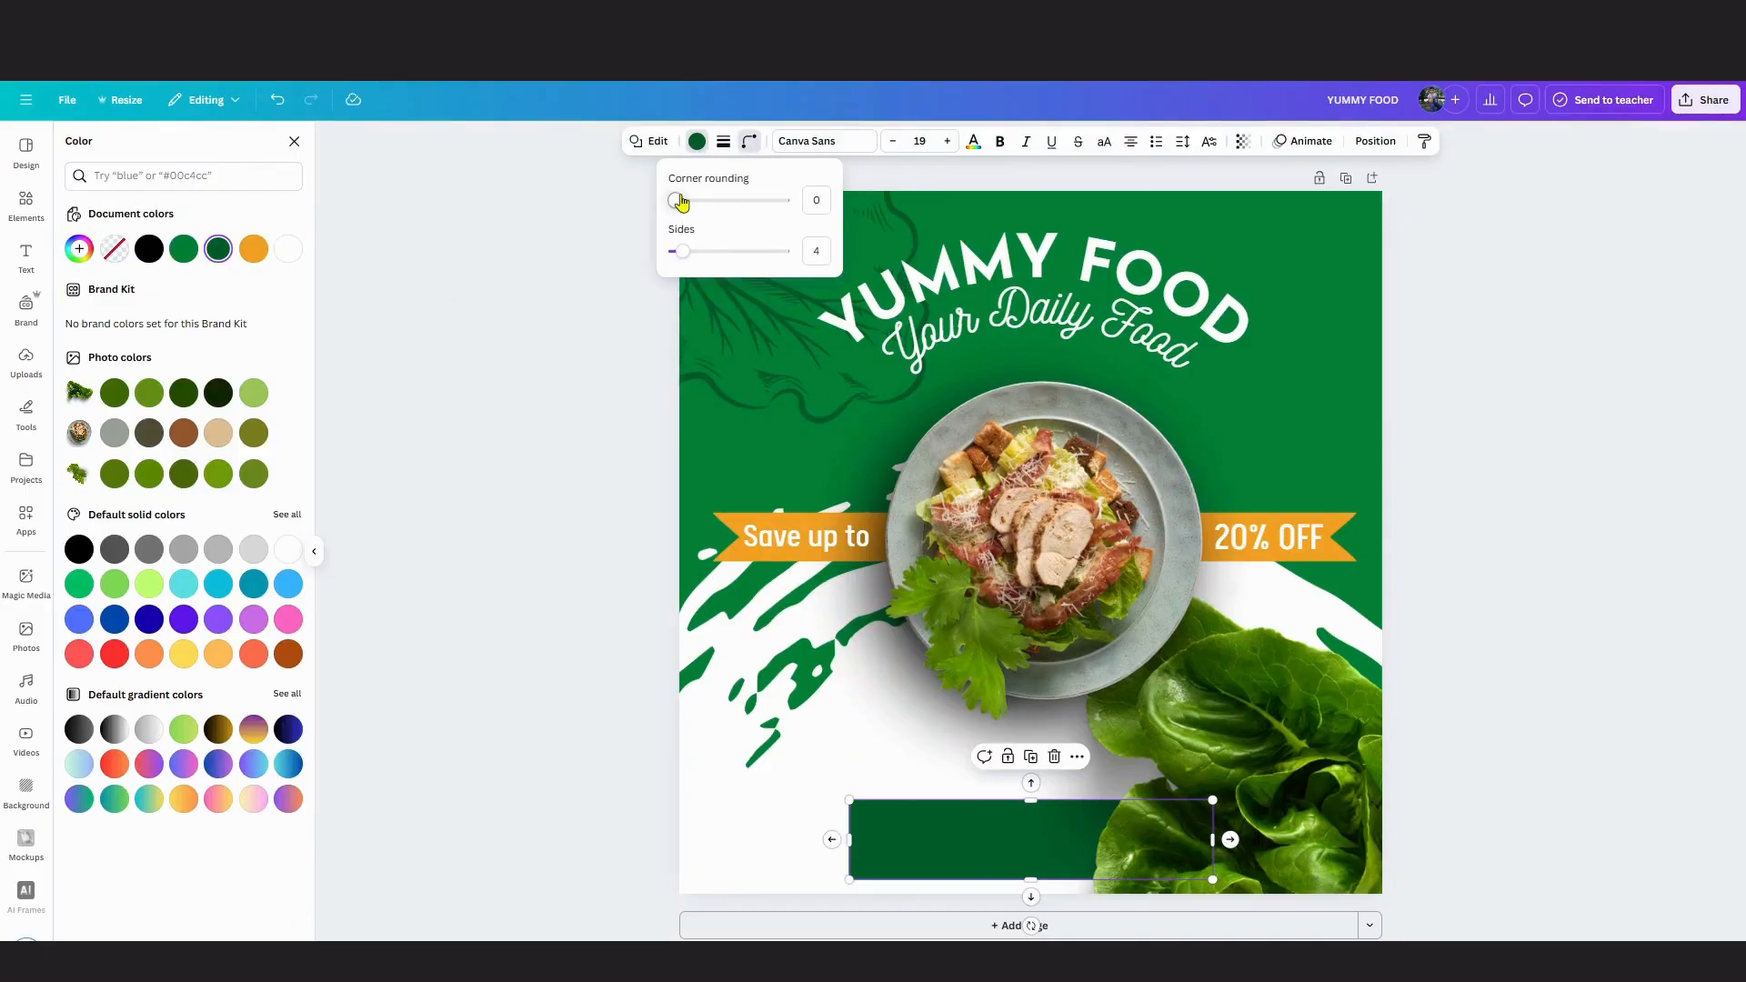
pyautogui.moveTo(673, 200); pyautogui.dragTo(705, 203)
pyautogui.click(1634, 560)
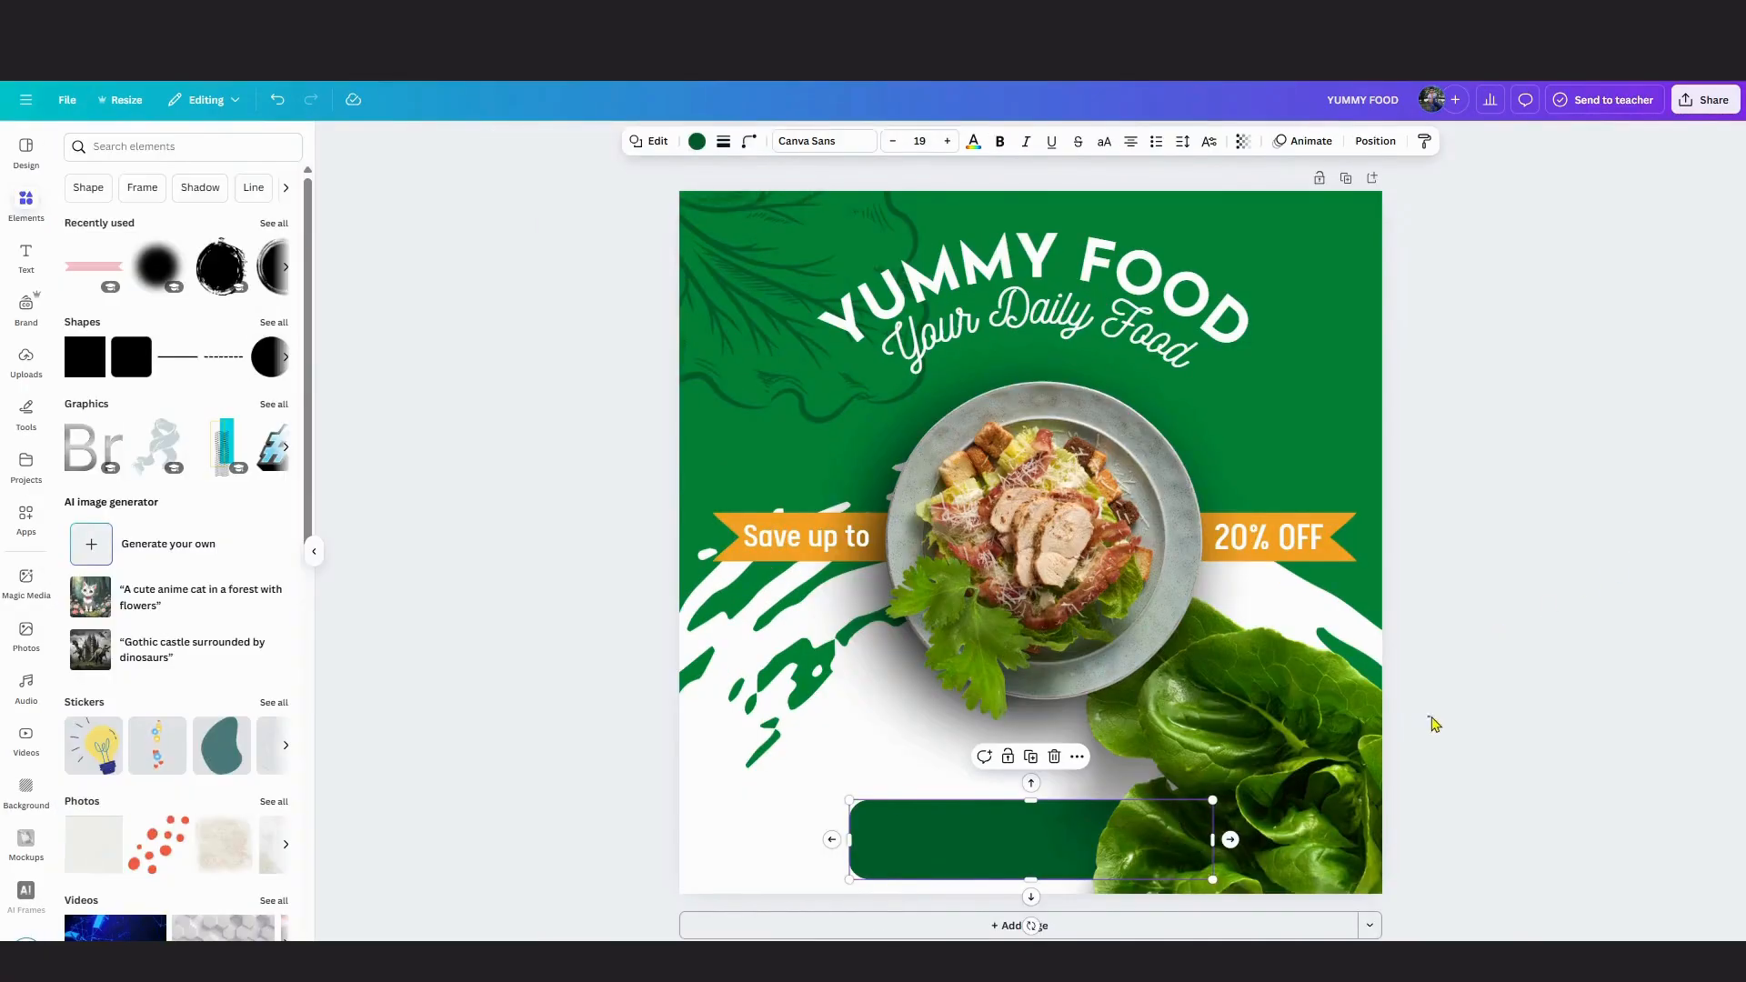
pyautogui.click(1017, 819)
pyautogui.moveTo(1026, 801); pyautogui.dragTo(1036, 792)
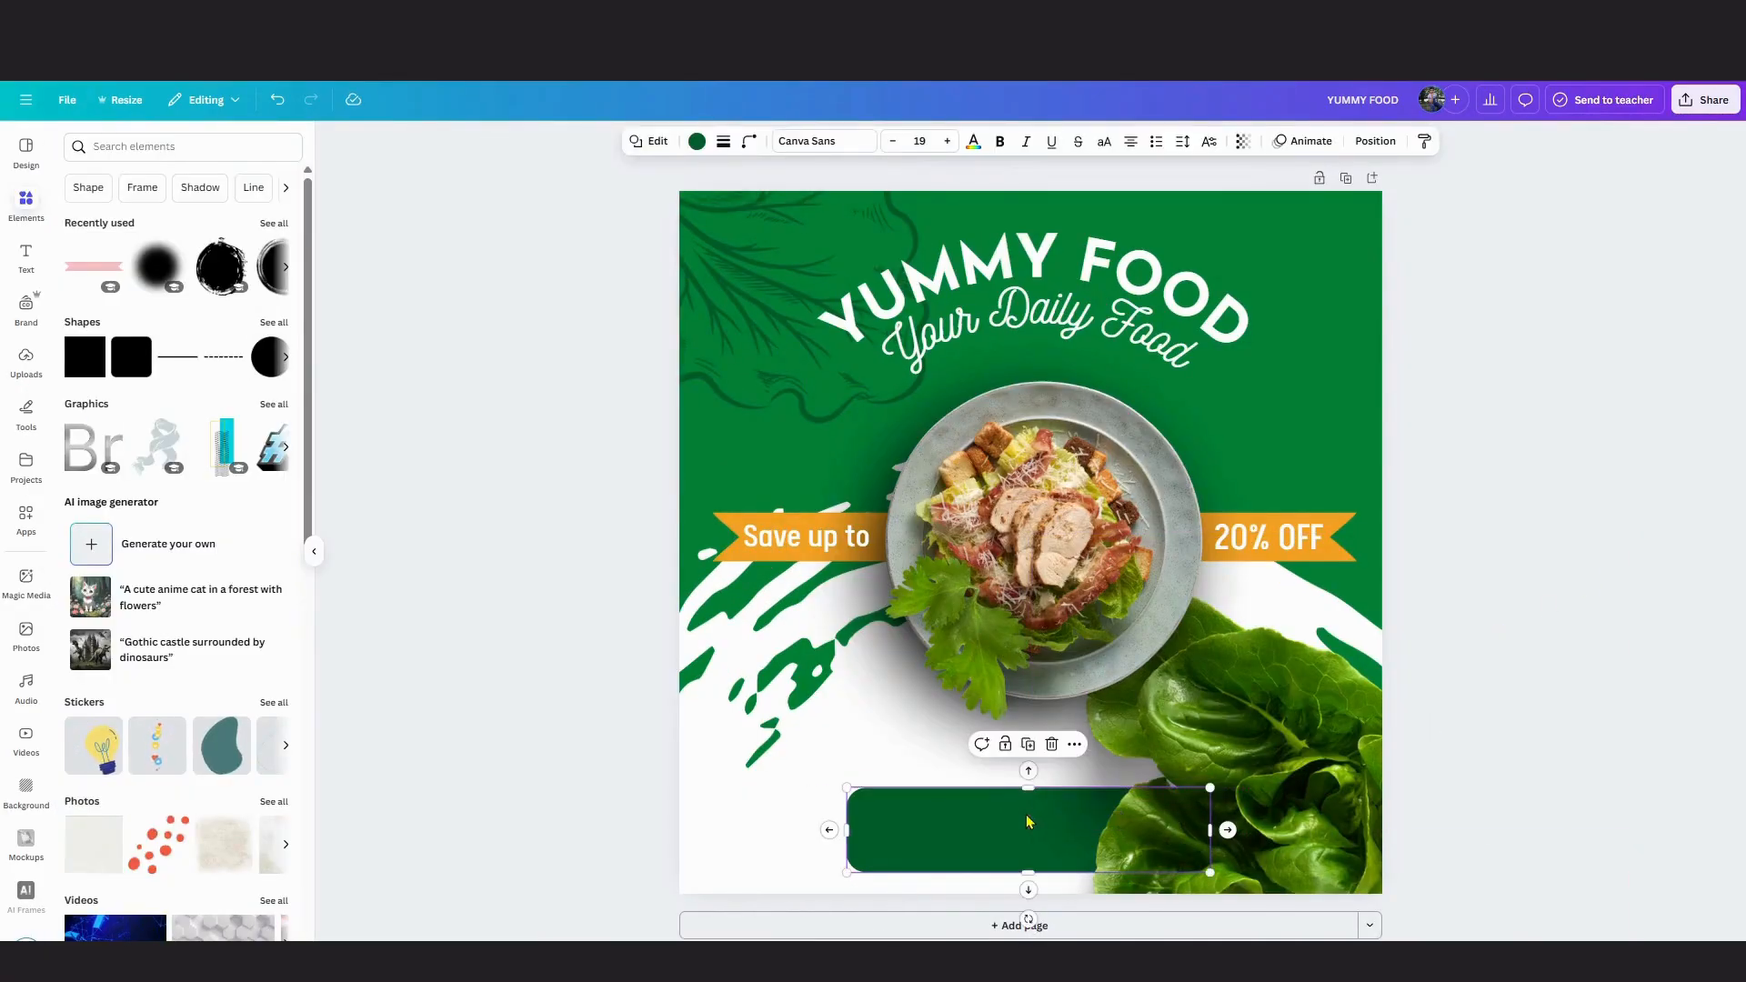
pyautogui.click(26, 257)
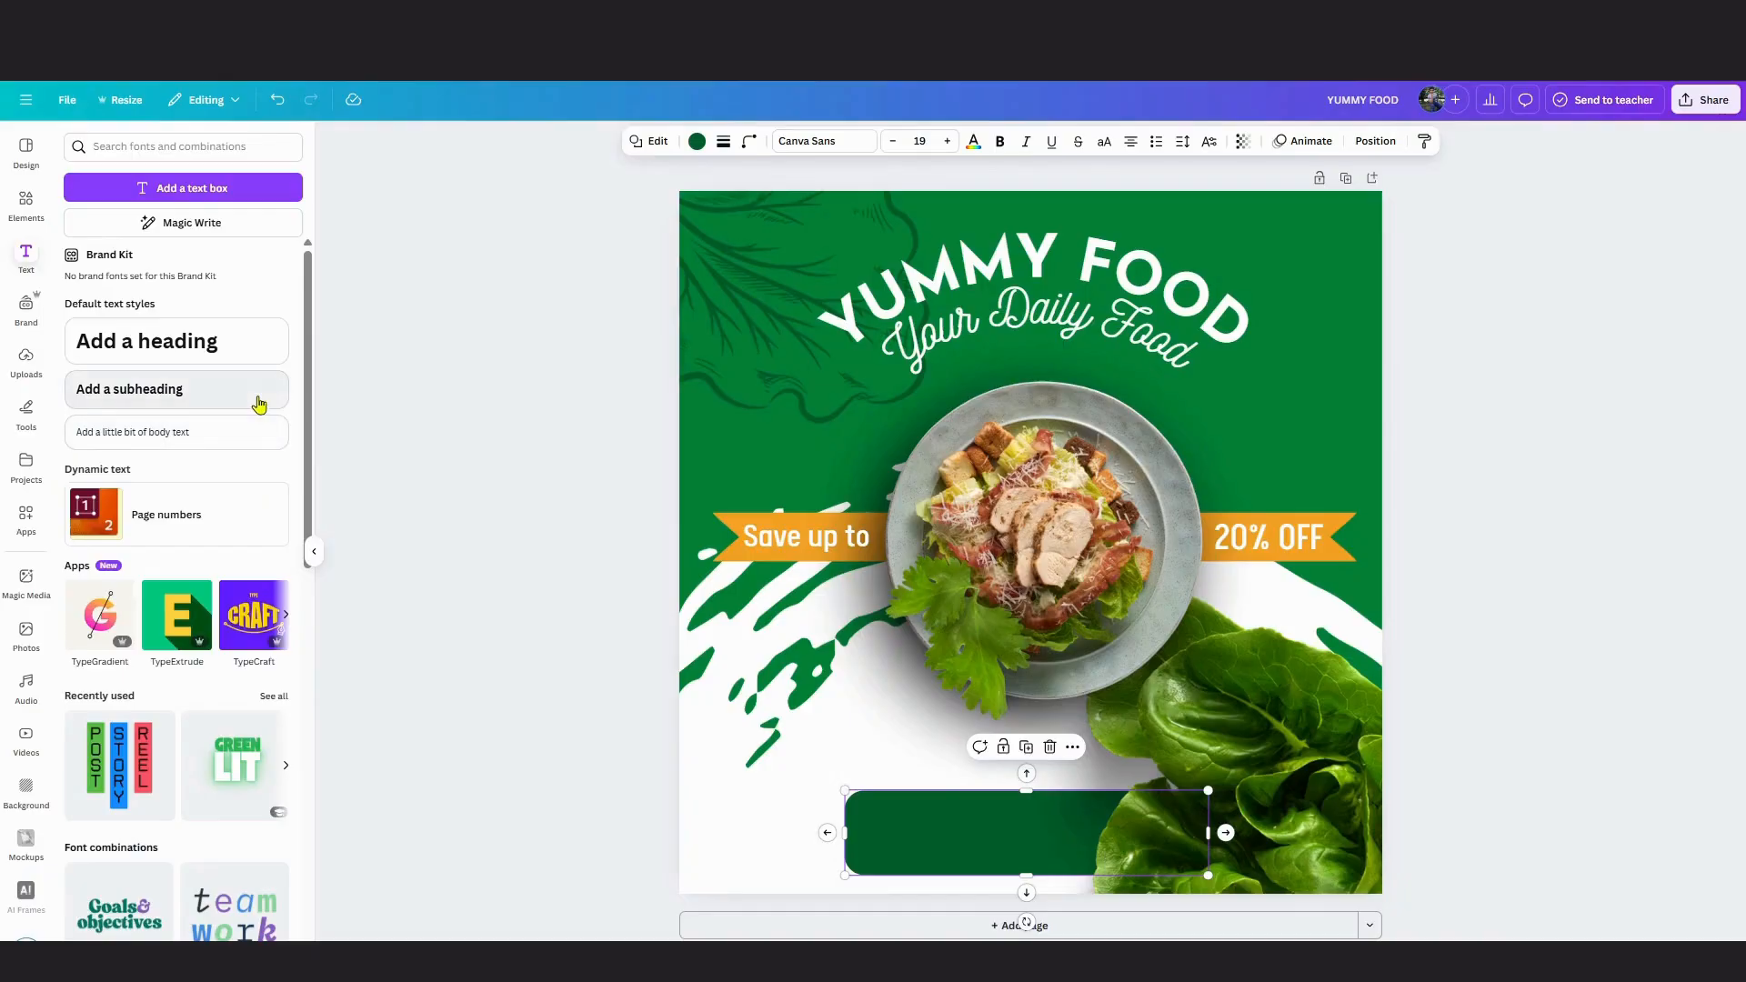
pyautogui.click(257, 400)
pyautogui.write('@SRMT')
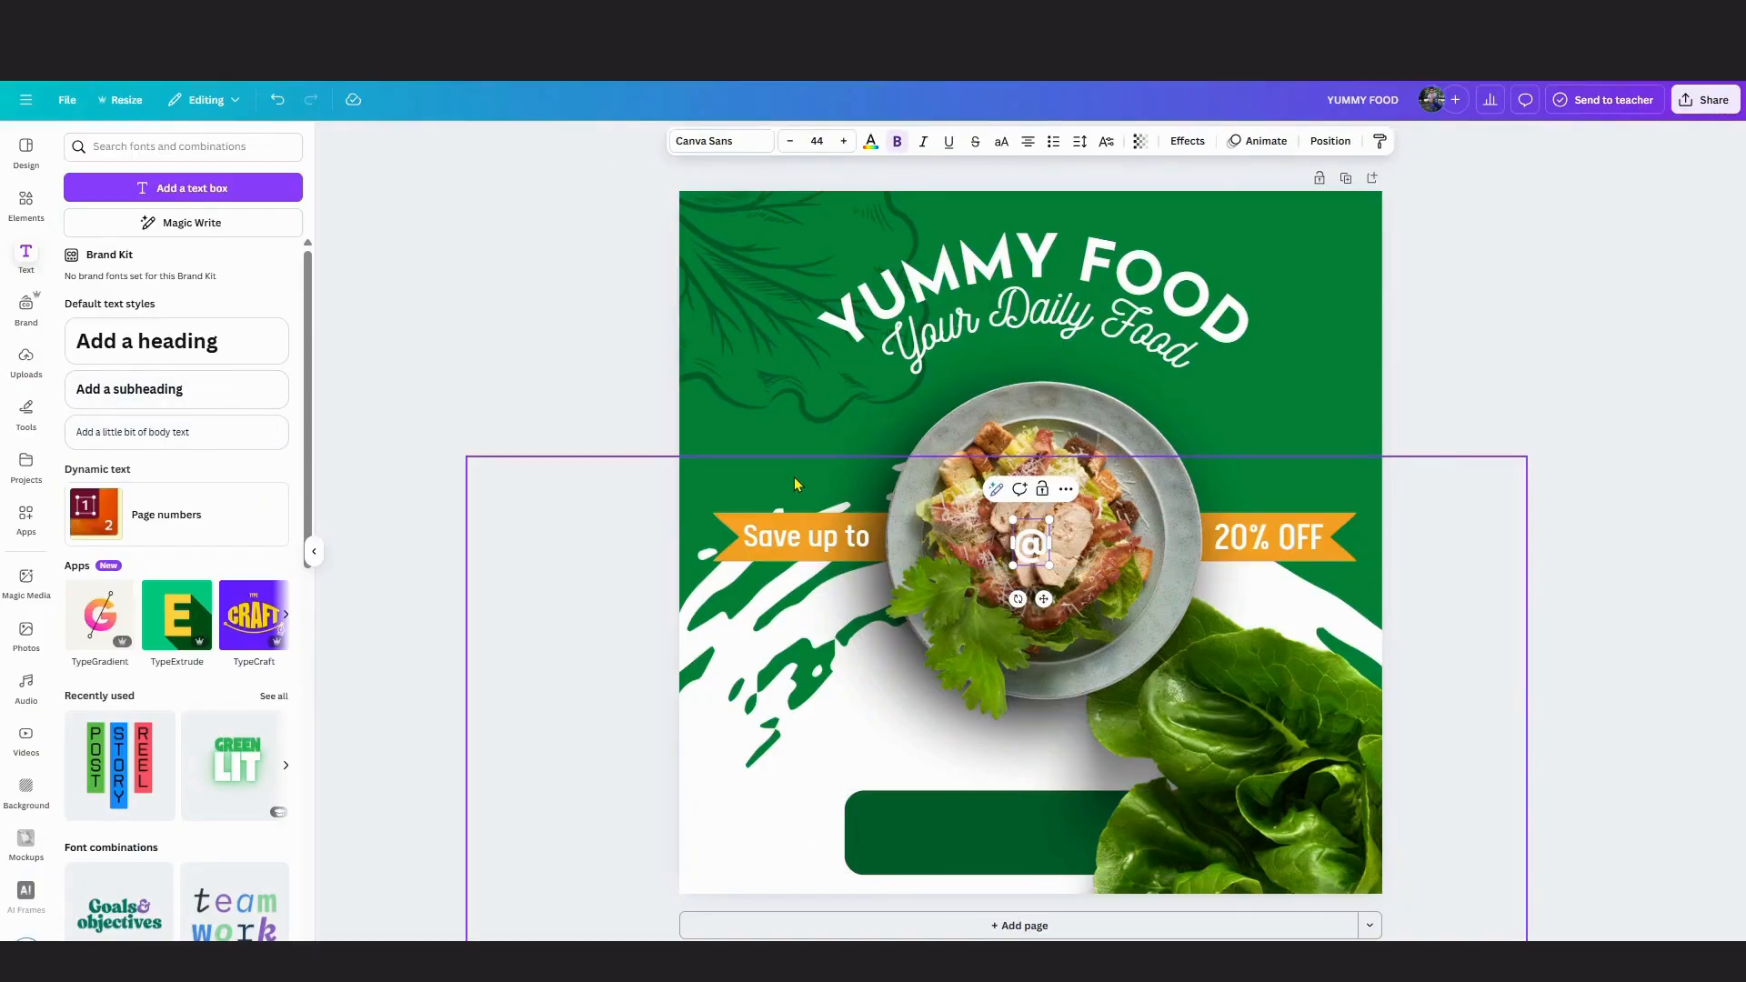
pyautogui.press('BackSpace')
pyautogui.press('BackSpace')
pyautogui.press('BackSpace')
pyautogui.write('RM')
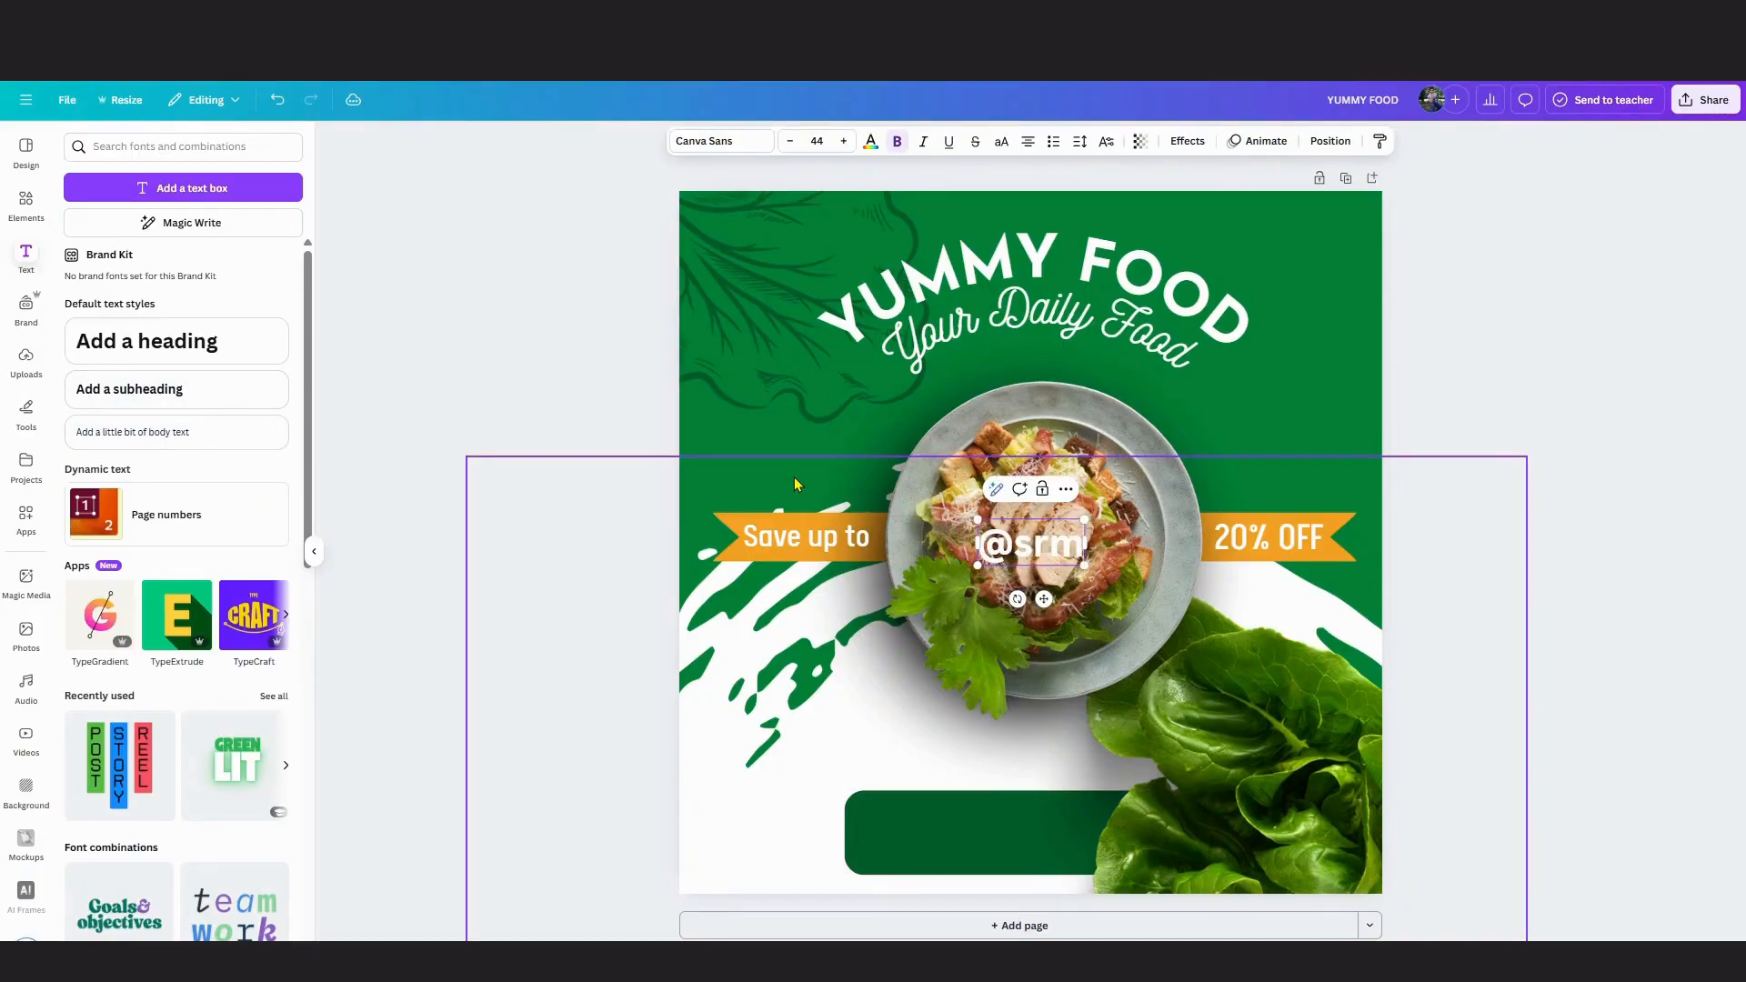
pyautogui.press('BackSpace')
pyautogui.press('BackSpace')
pyautogui.press('BackSpace')
pyautogui.press('BackSpace')
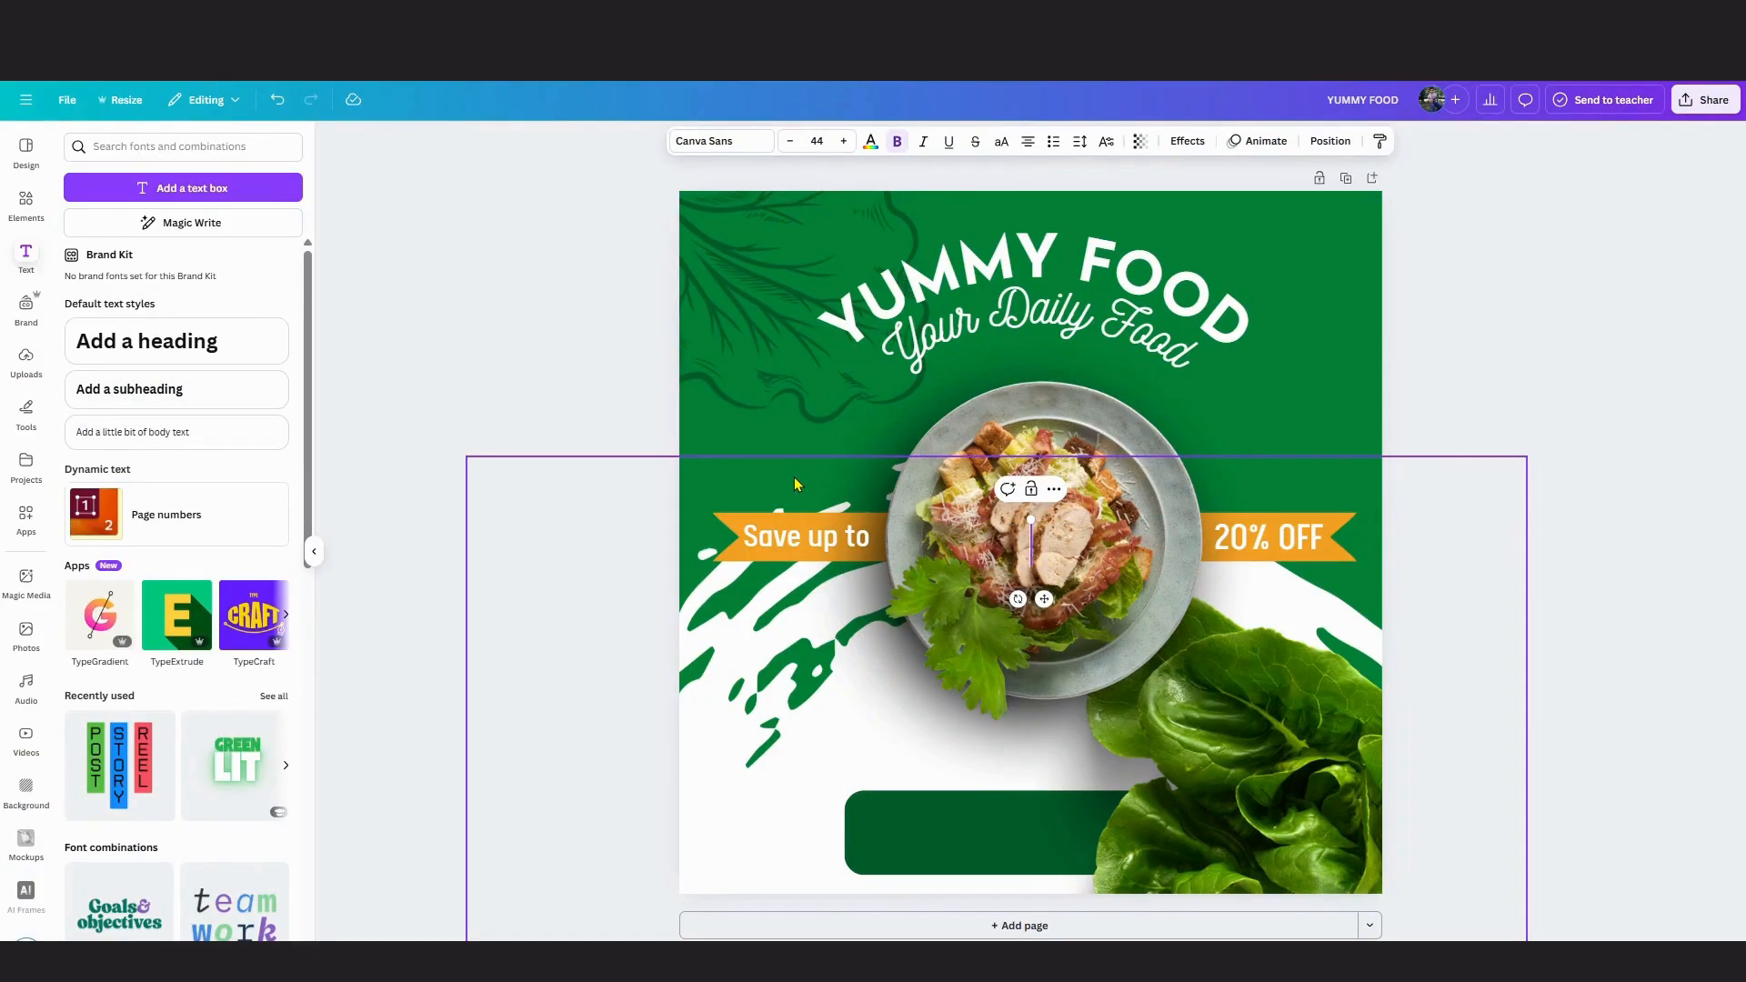
pyautogui.write('@srmtbrand')
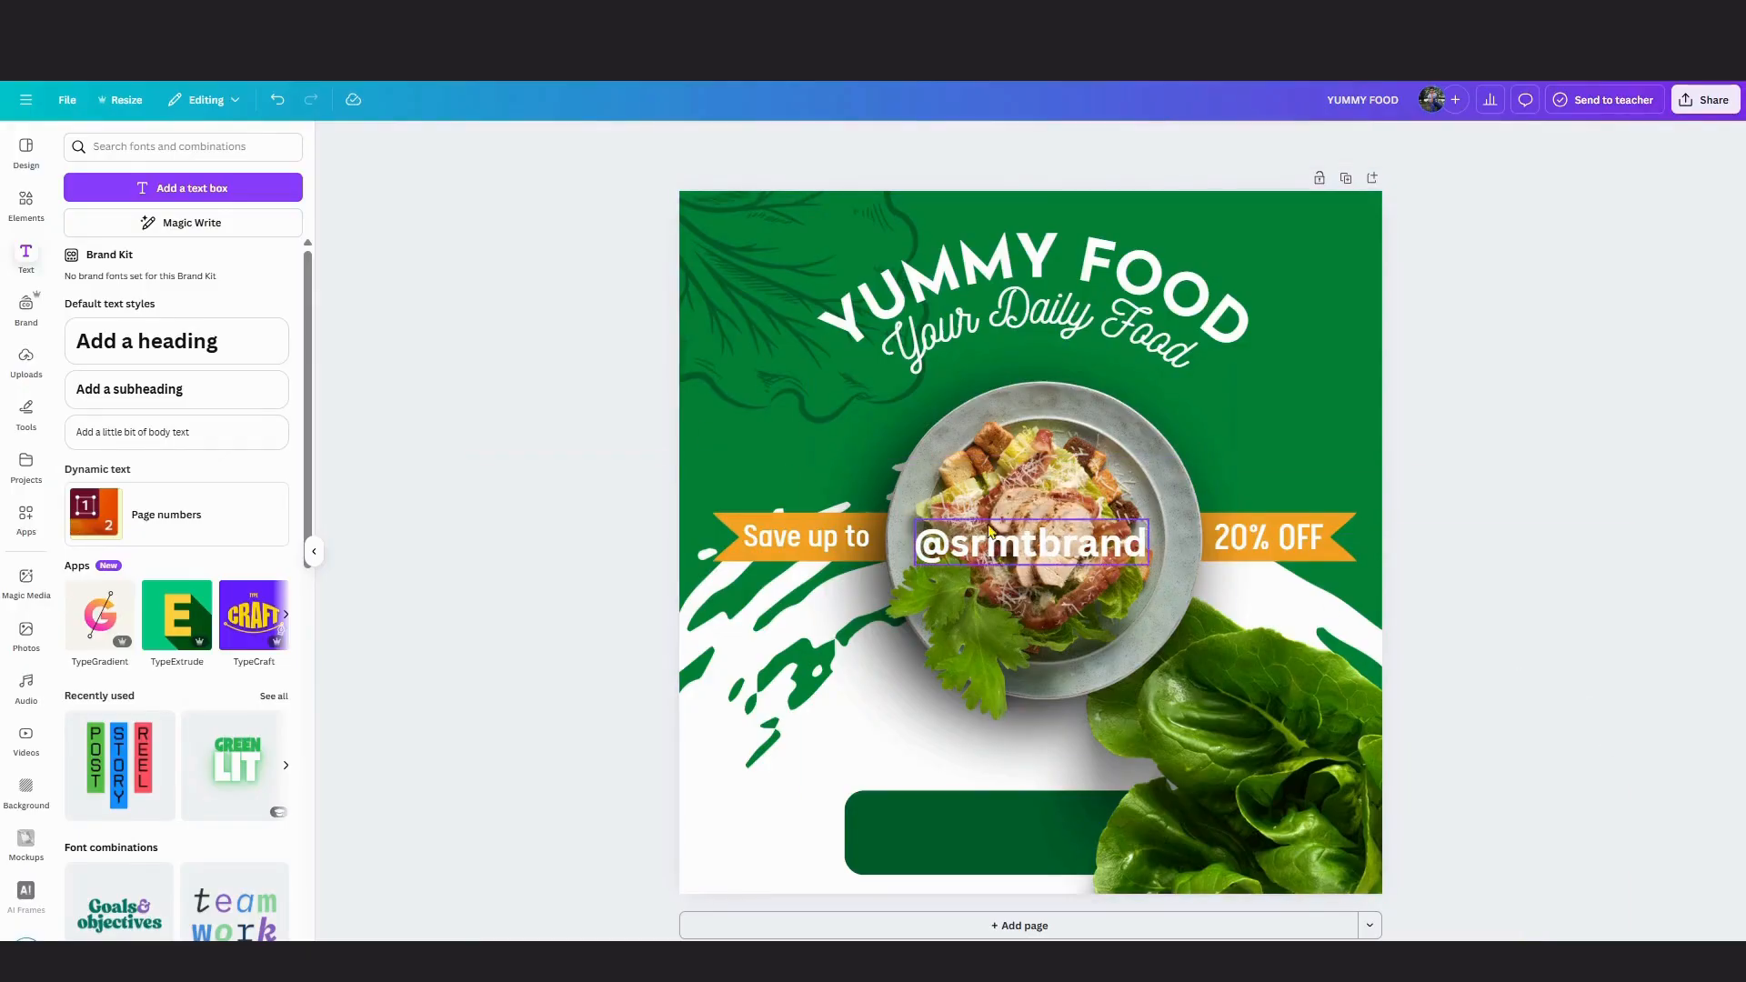
pyautogui.moveTo(1147, 530); pyautogui.dragTo(890, 861)
pyautogui.click(738, 142)
pyautogui.click(112, 310)
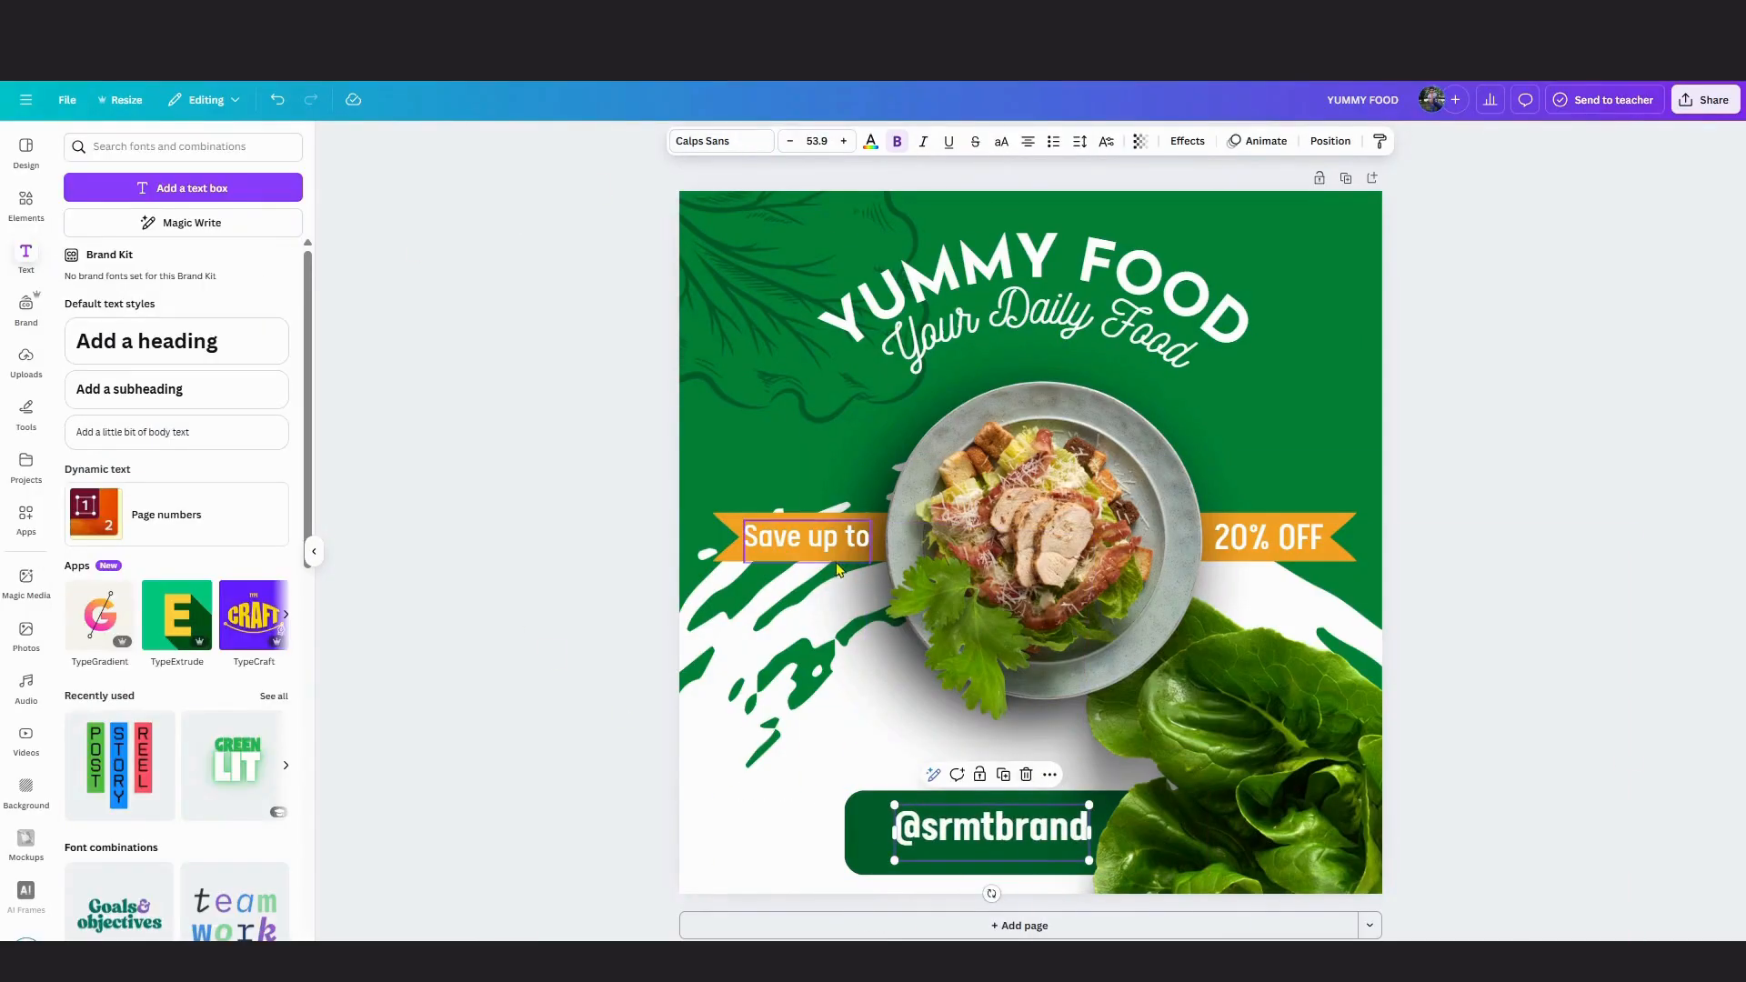
pyautogui.click(804, 536)
pyautogui.click(1060, 813)
pyautogui.click(897, 142)
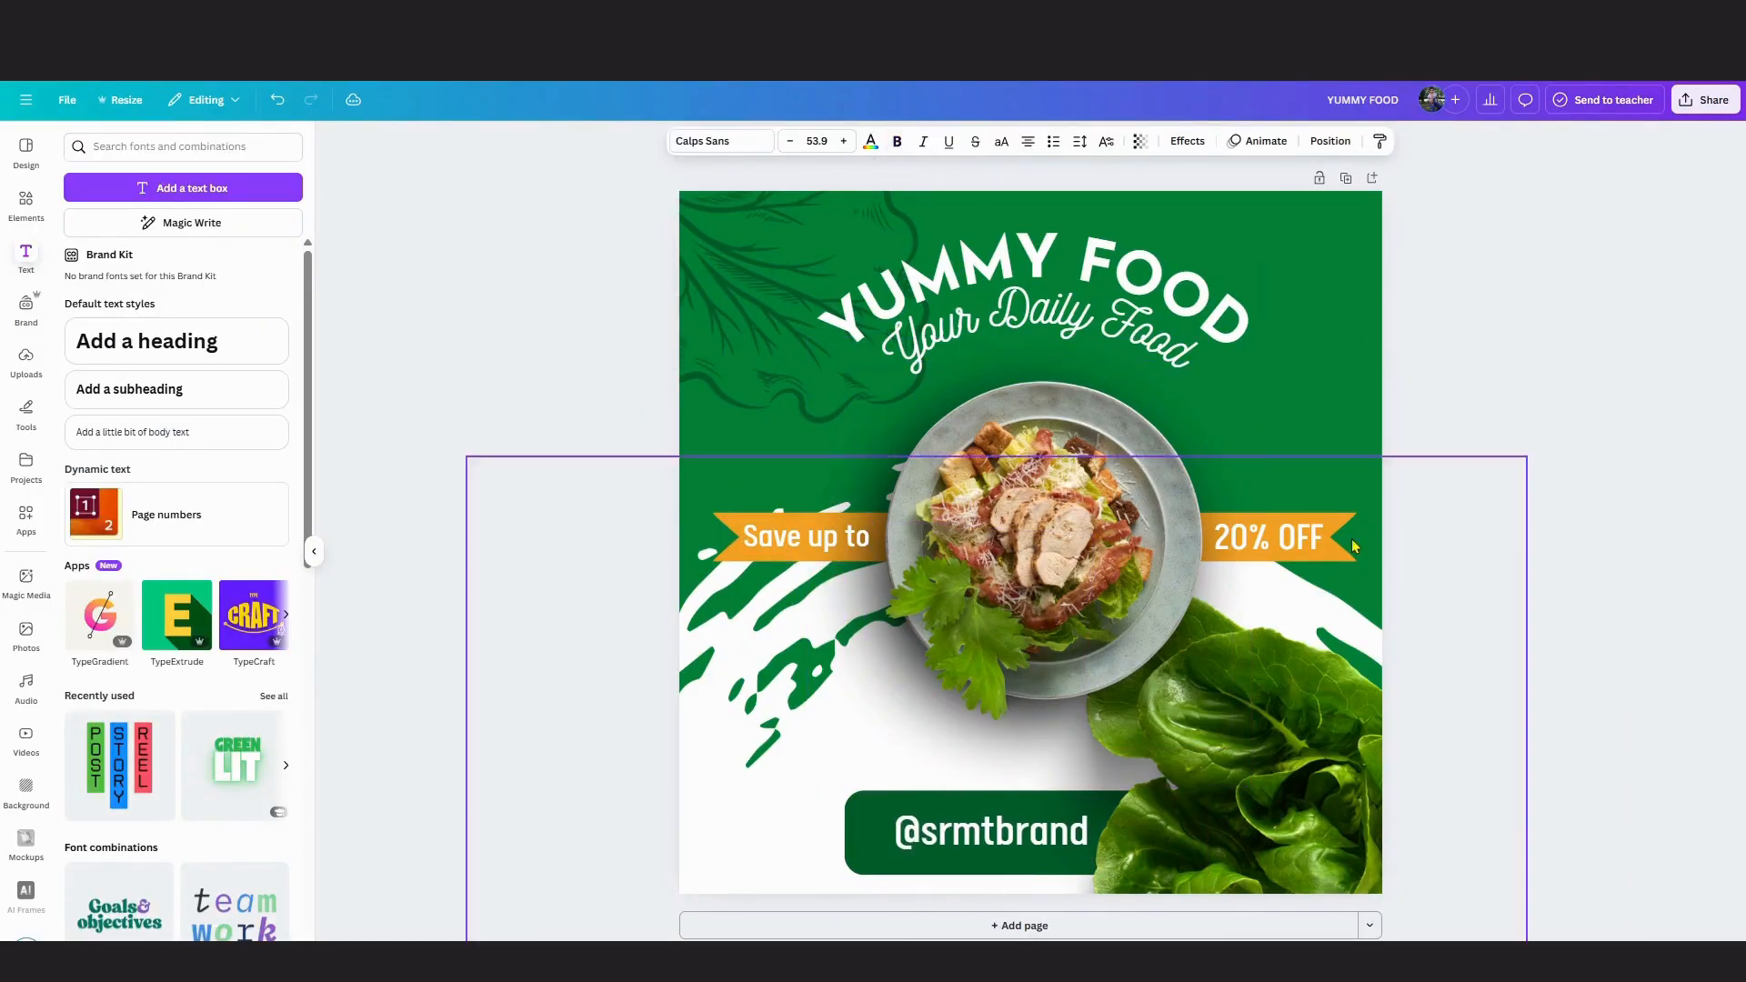